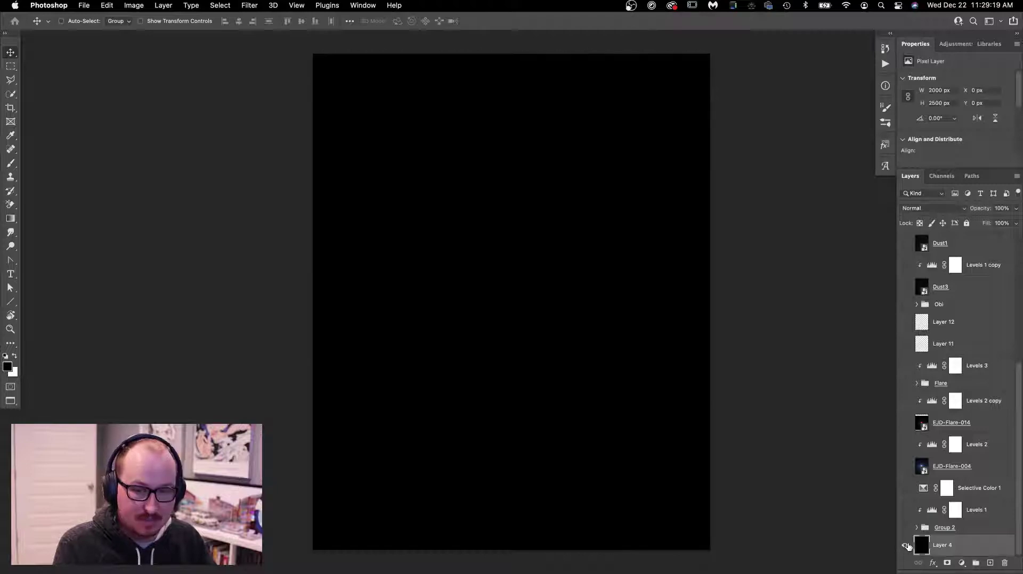
- Expand Group 2, turn the group on, and leave only its bottommost logo copy layer visible
left_click(916, 527)
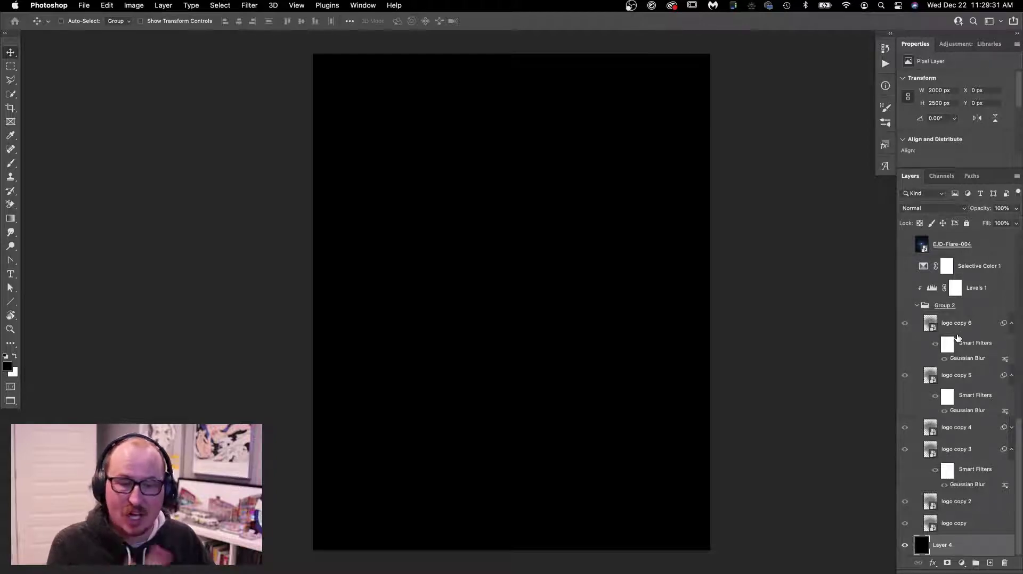
left_click(938, 523)
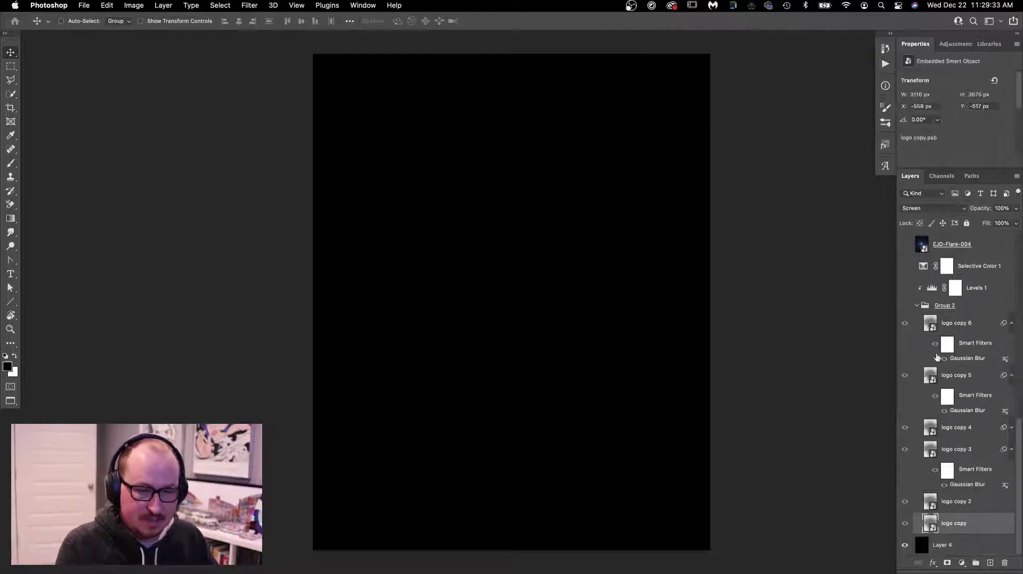
left_click(906, 306)
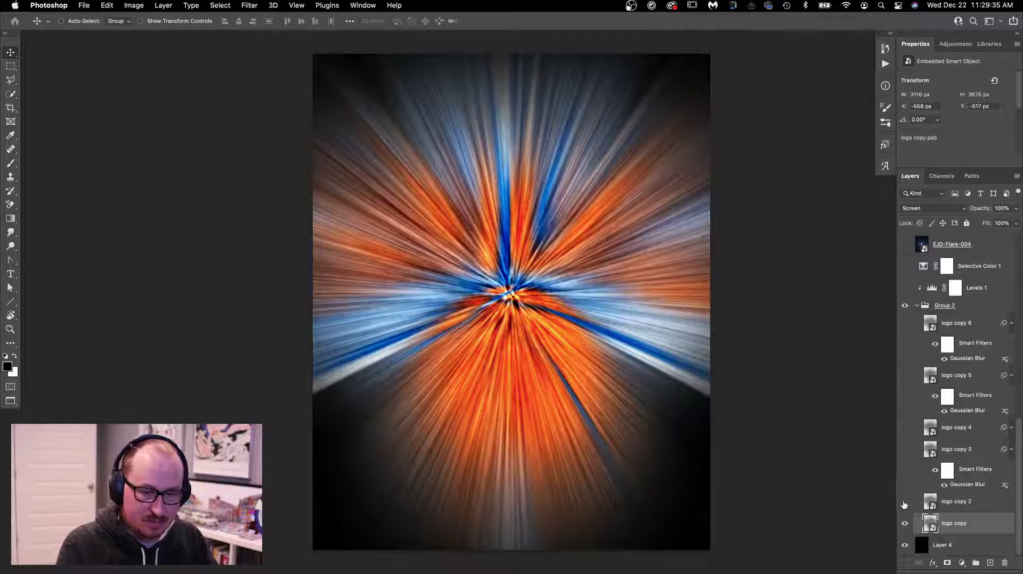
left_click(905, 521, "alt")
- Open the logo copy's nested smart object and compare the Knicks logo with its smart filters off and on
double_click(927, 522)
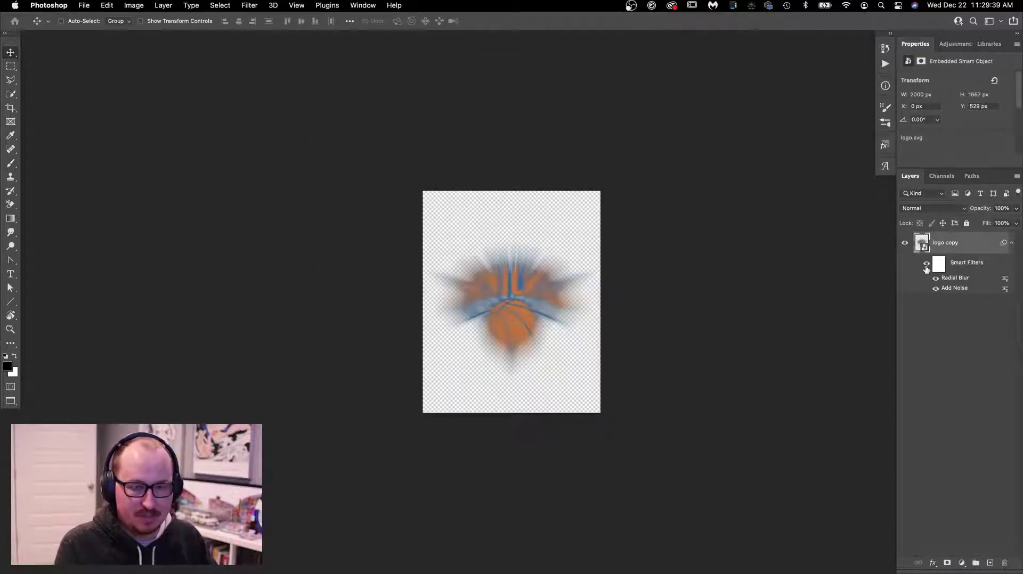
left_click(925, 266)
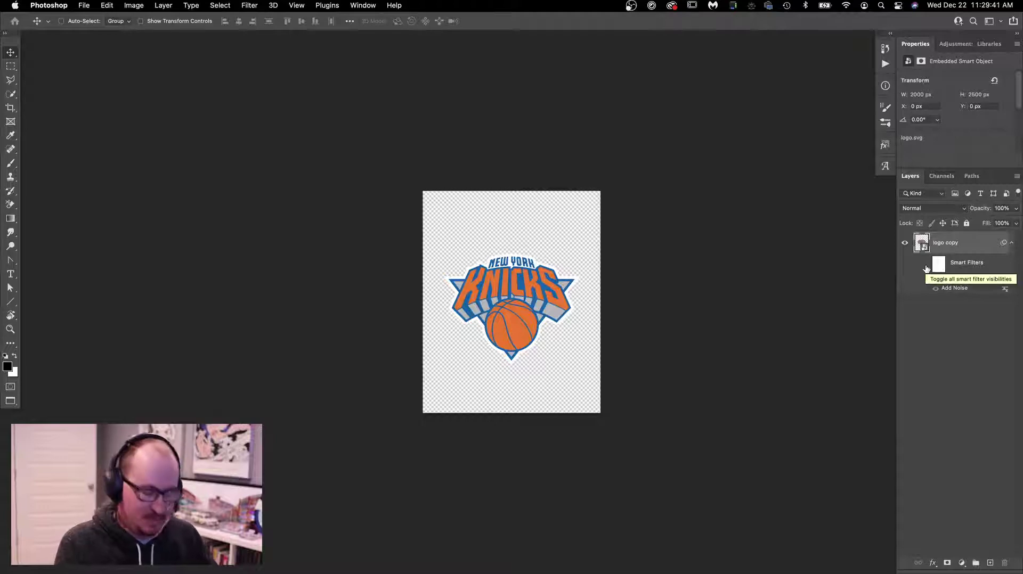
key("super+0")
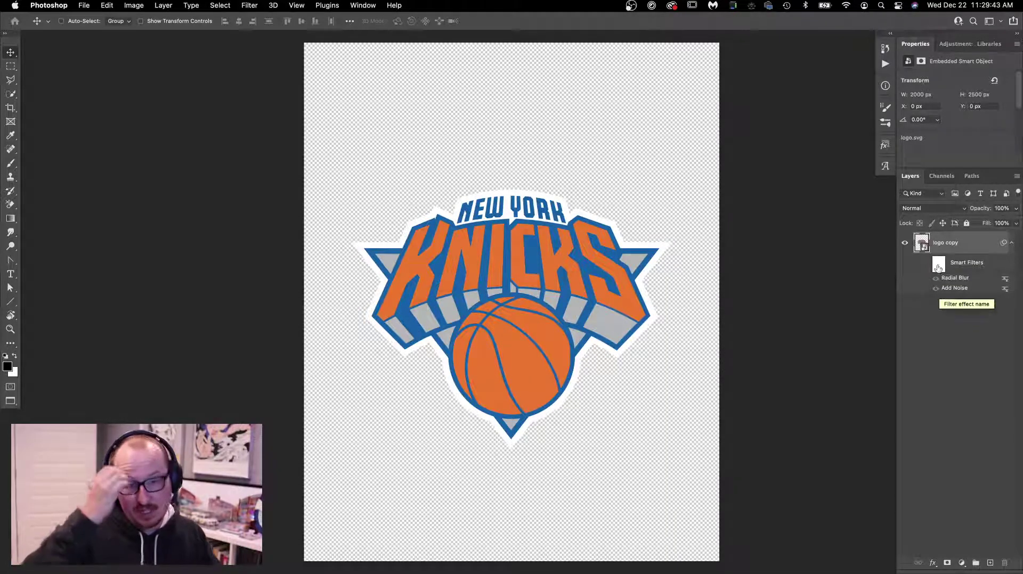
left_click(926, 264)
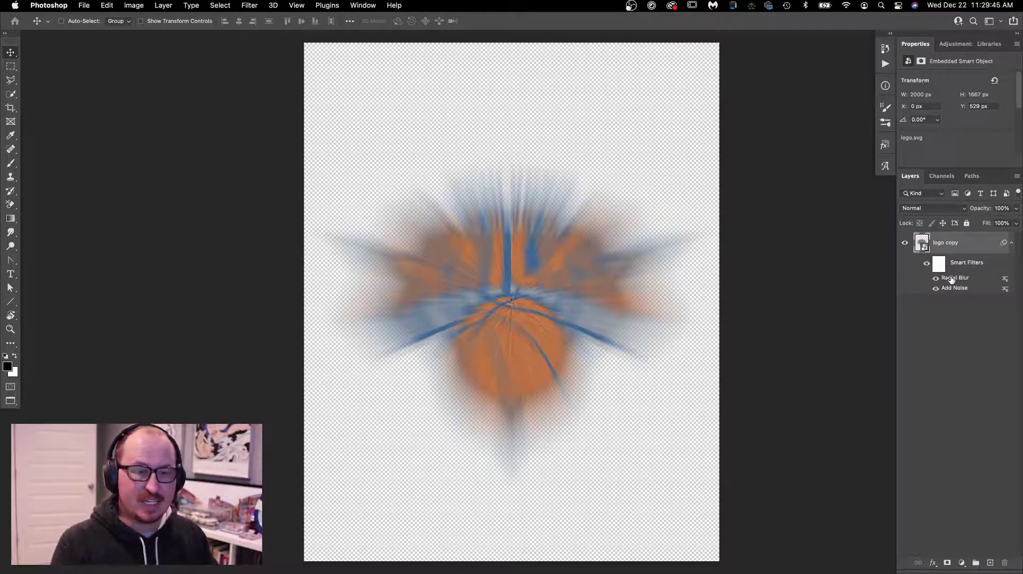
- Review the Radial Blur and Add Noise settings on the innermost logo, then save and close that smart object
double_click(951, 278)
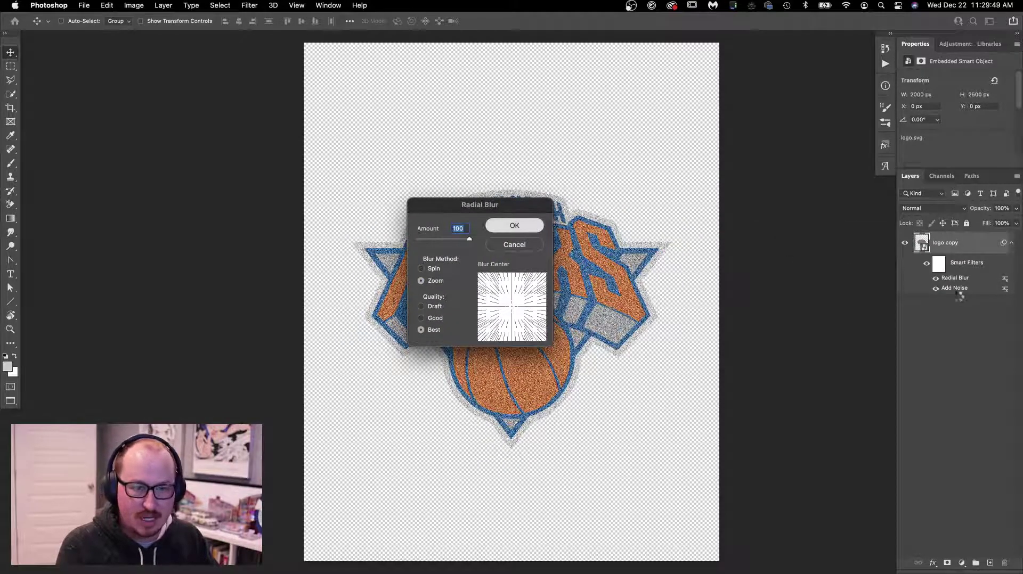
key("Return")
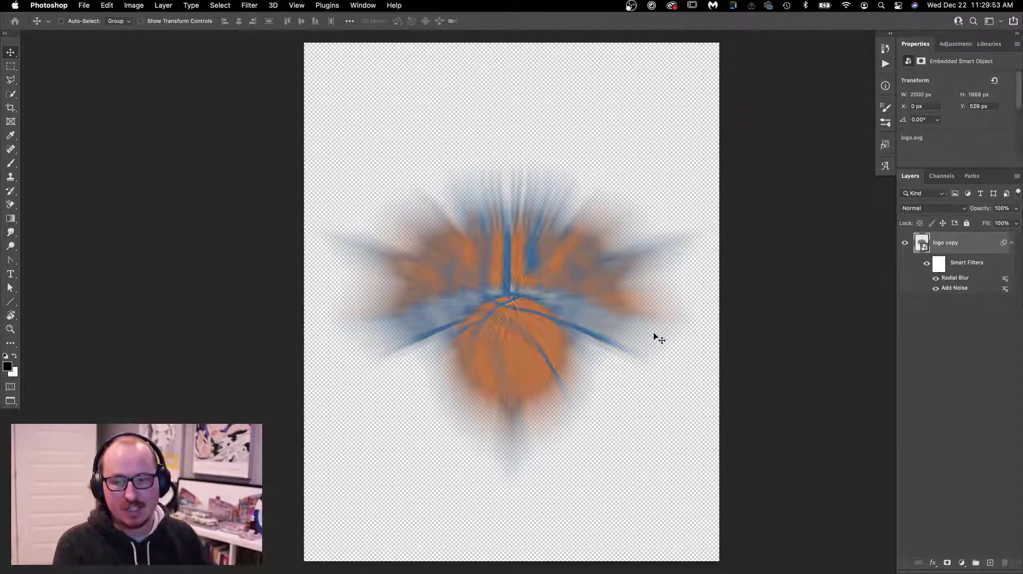
double_click(943, 289)
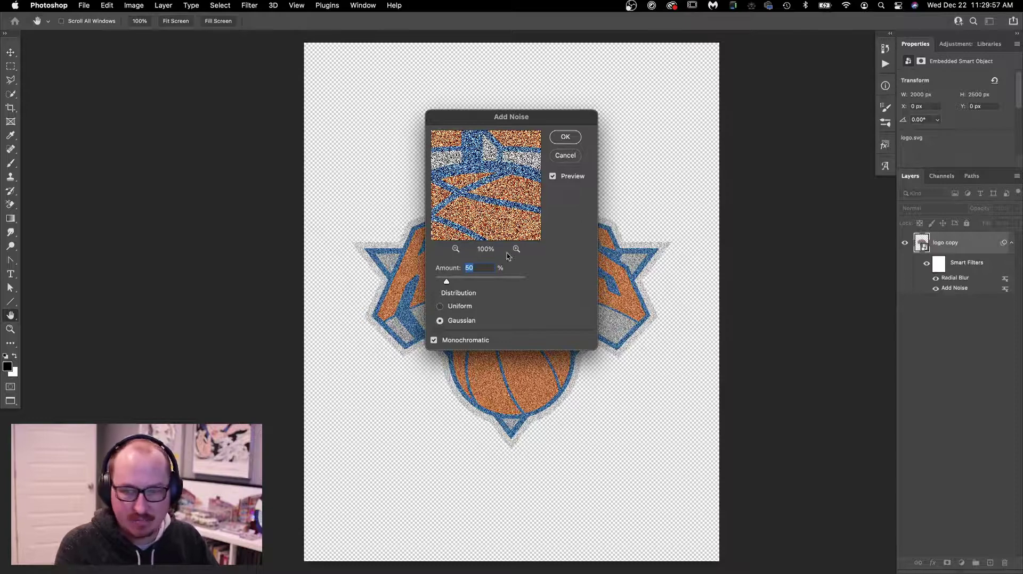
key("Return")
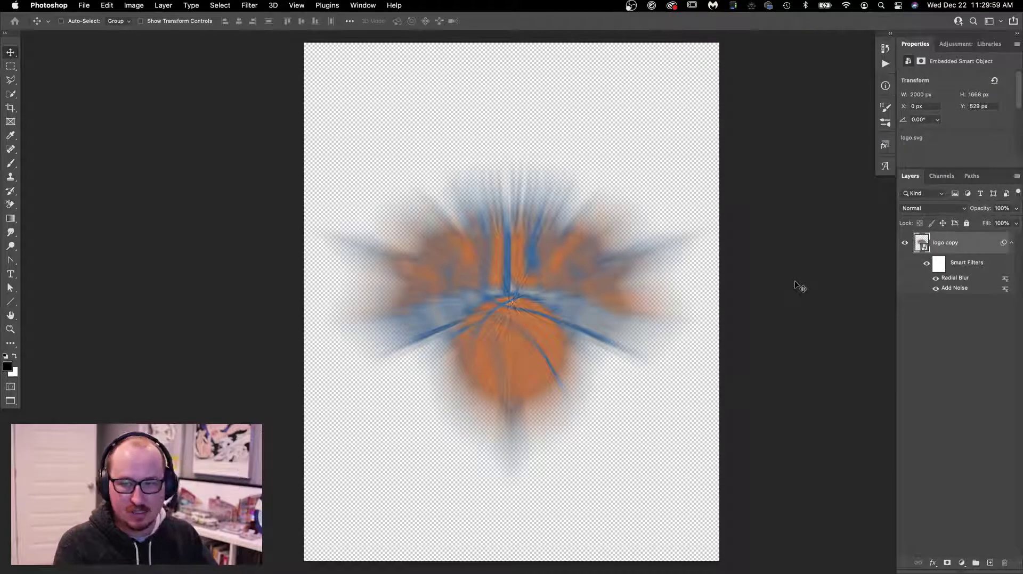
key("super+w")
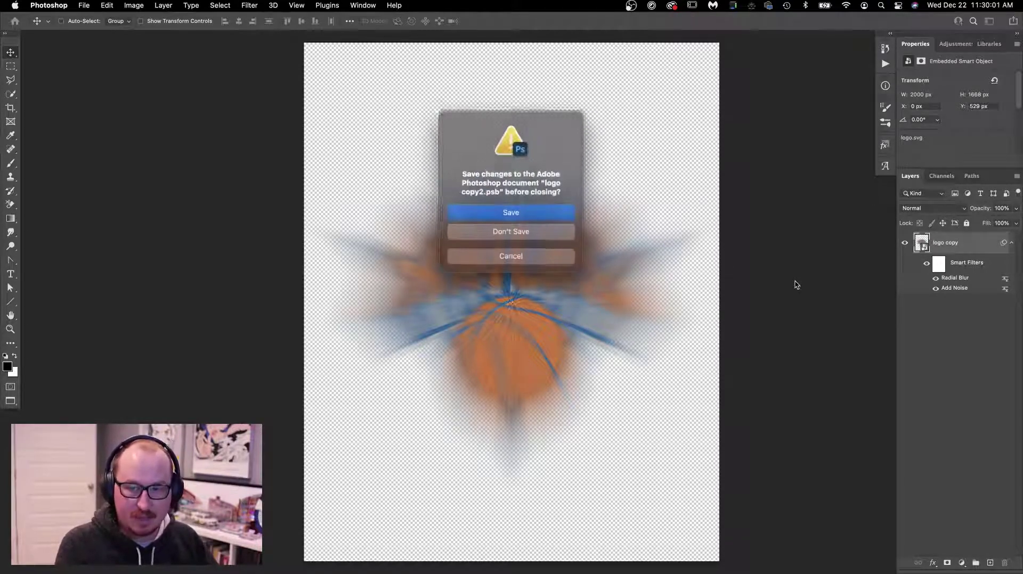
key("Return")
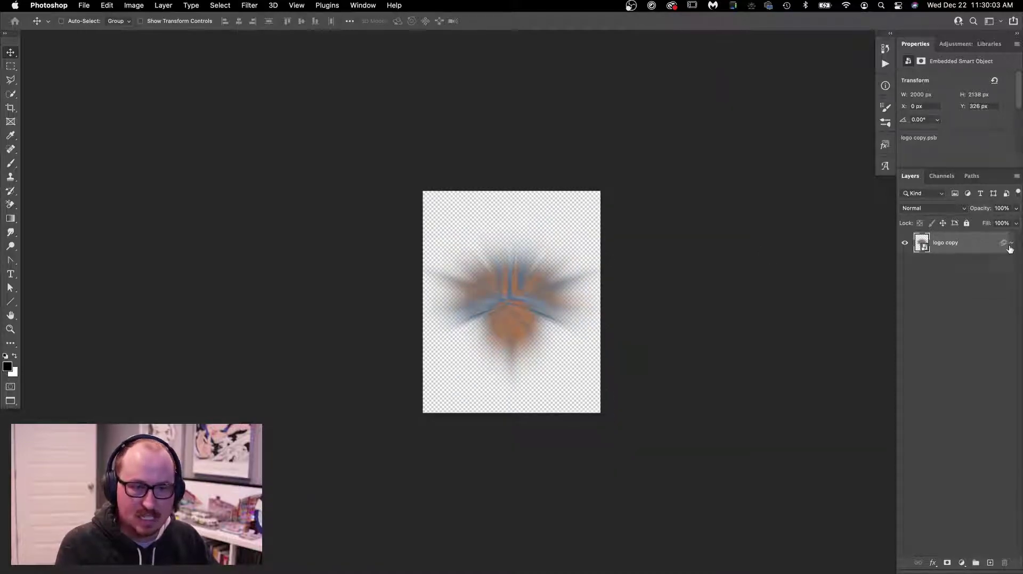
- Expand the next nested logo copy's smart filters, review its Radial Blur and Add Noise, then save and close it
left_click(1011, 243)
double_click(955, 280)
key("Return")
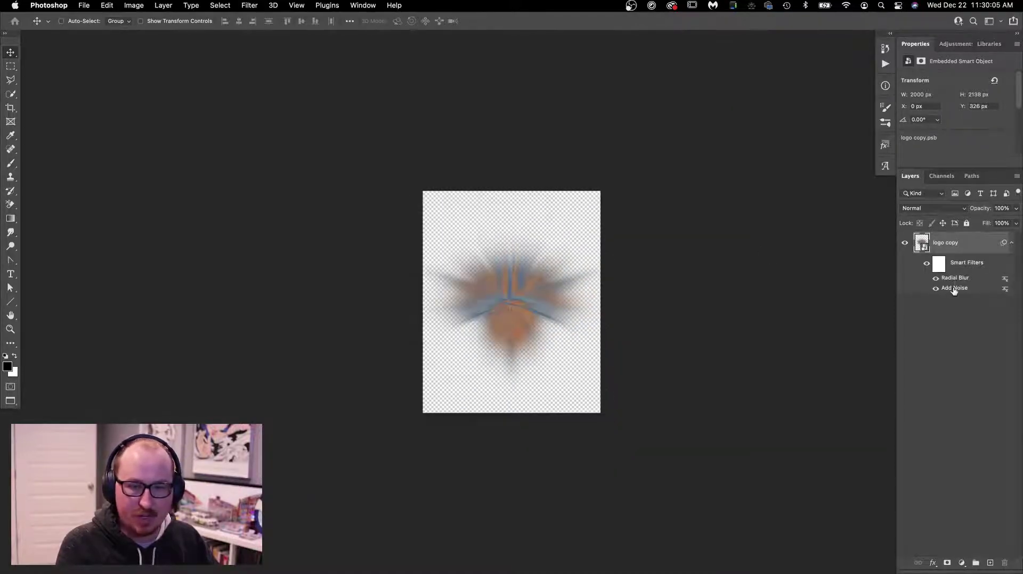
double_click(955, 288)
key("Return")
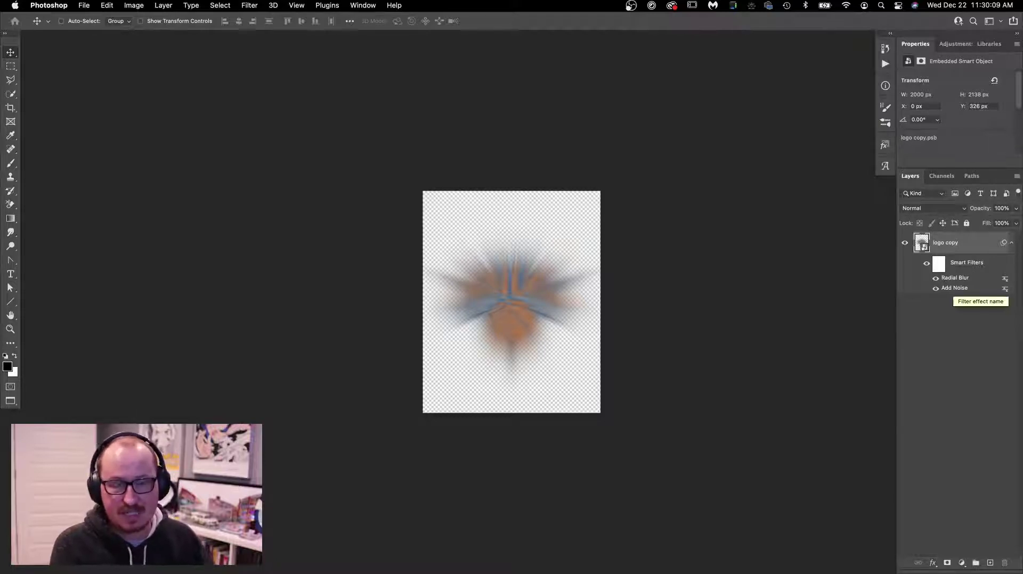
key("super+w")
key("Return")
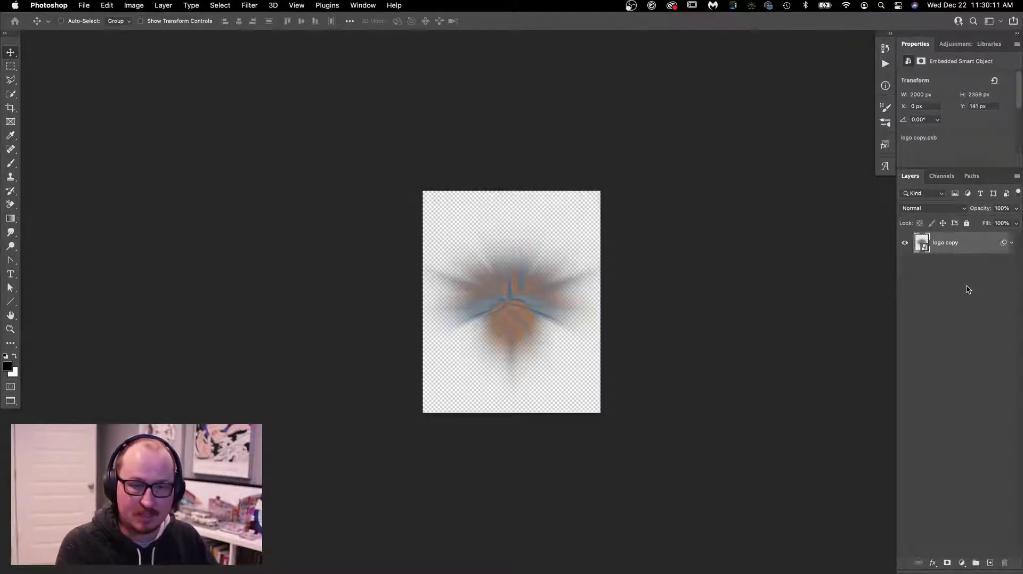
- Expand the smart filters of the last nested logo copy, then save and close it to return to the poster
left_click(1012, 243)
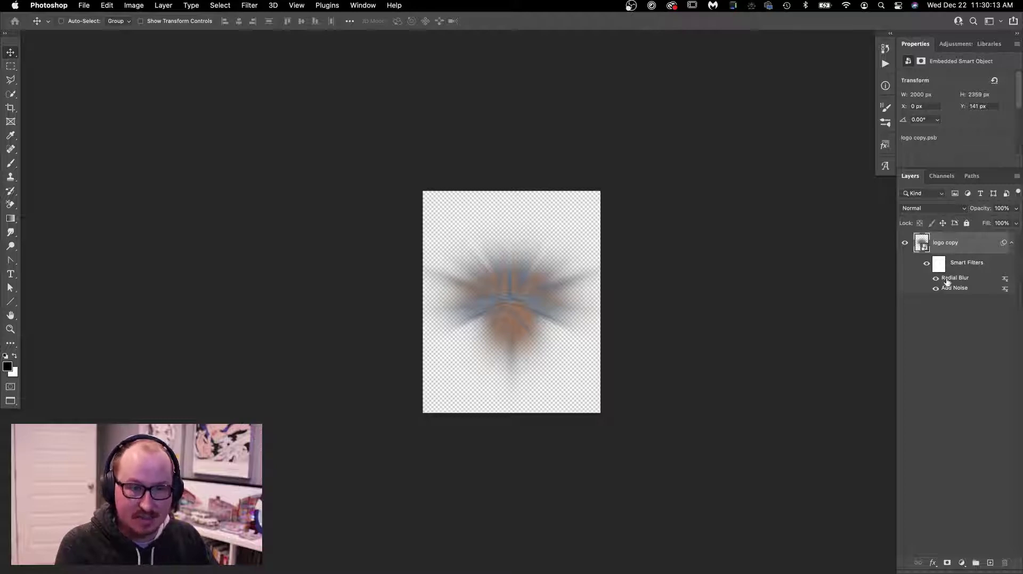
key("super+w")
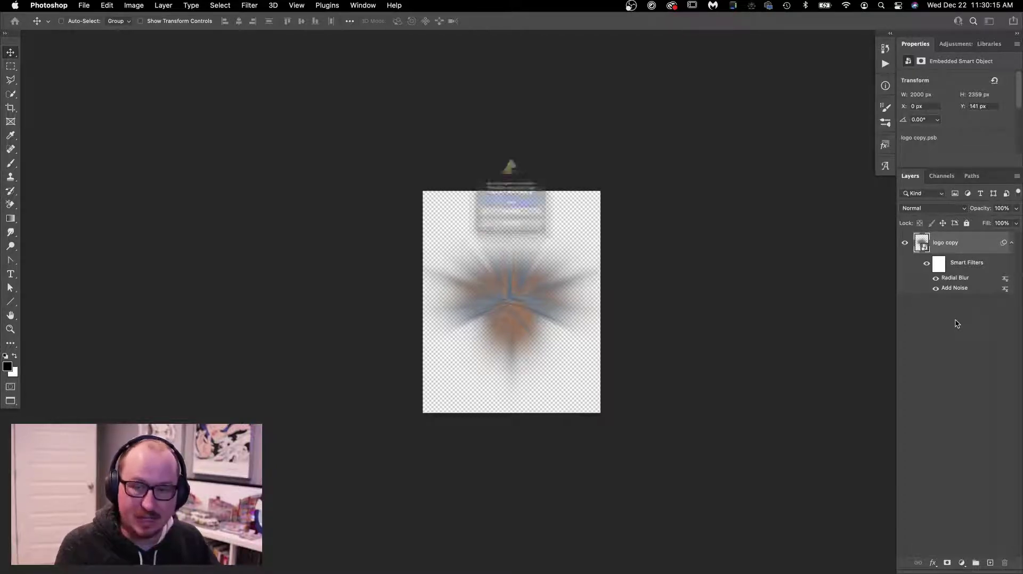
key("Return")
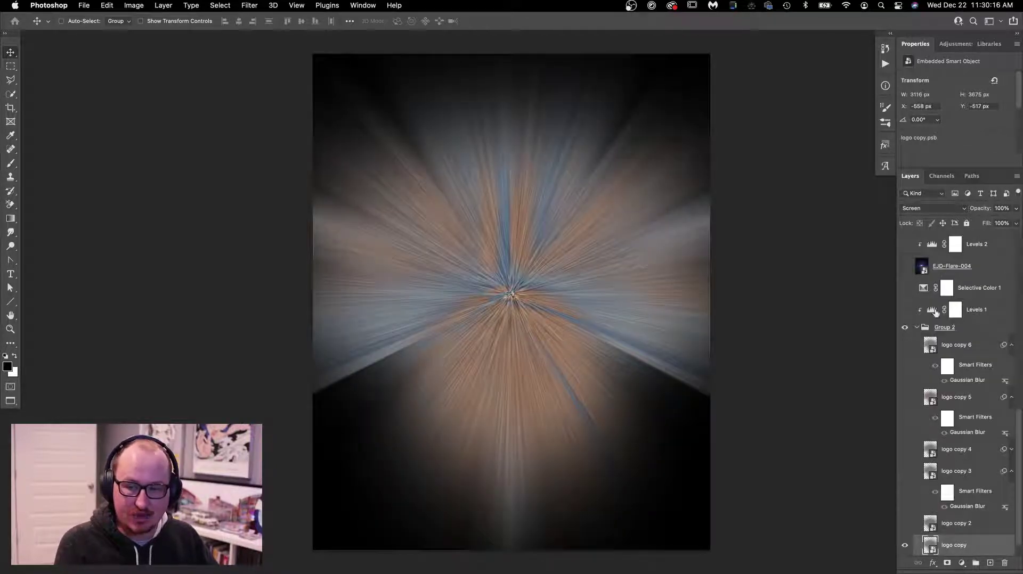
- Toggle the logo copy layer off and back on, and set its blend mode to Screen
left_click(903, 543)
left_click(904, 544)
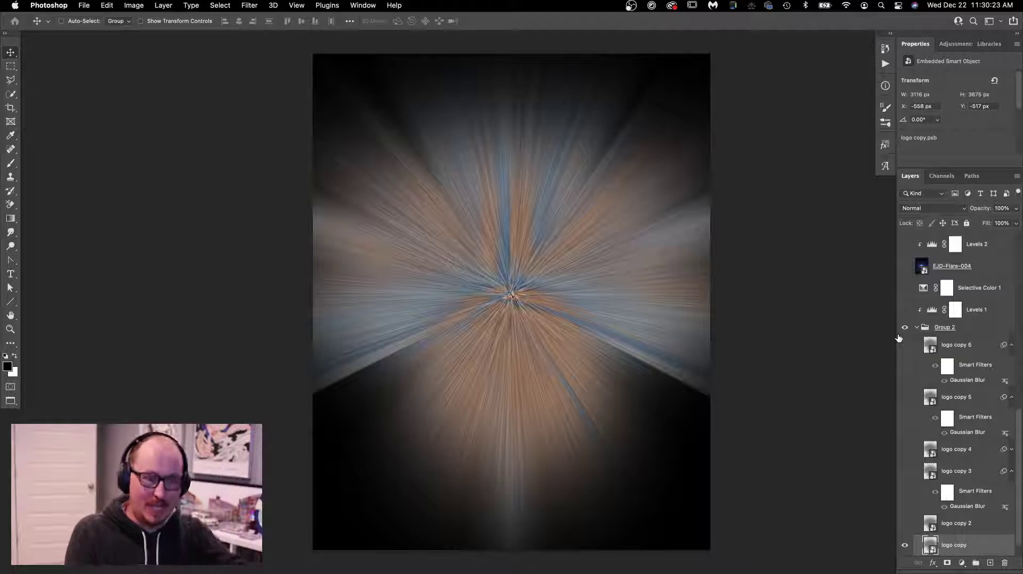
key("alt+shift+s")
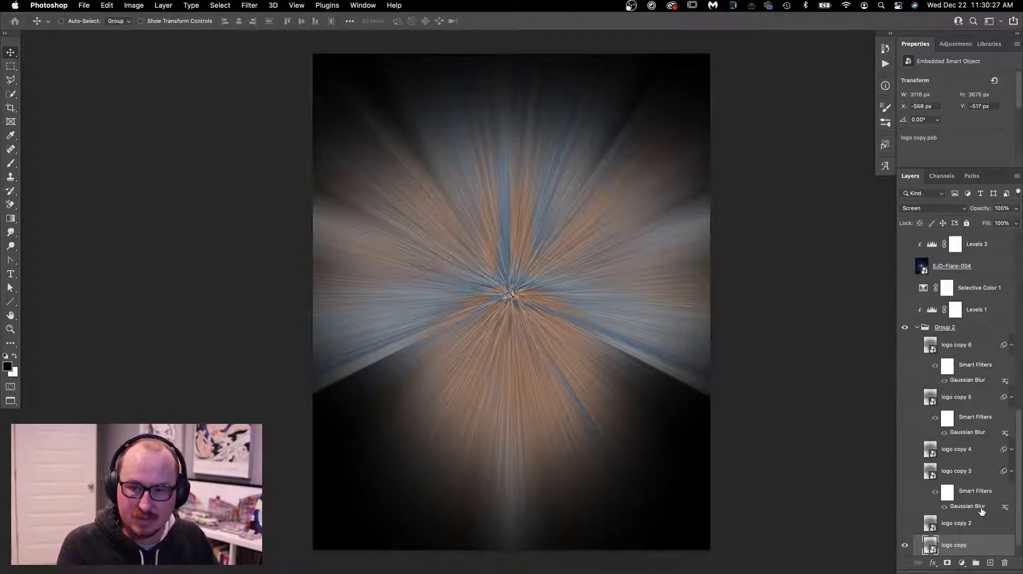
- Show the logo copy 2 and logo copy 3 layers, and check logo copy 3's Gaussian Blur settings
left_click(971, 526)
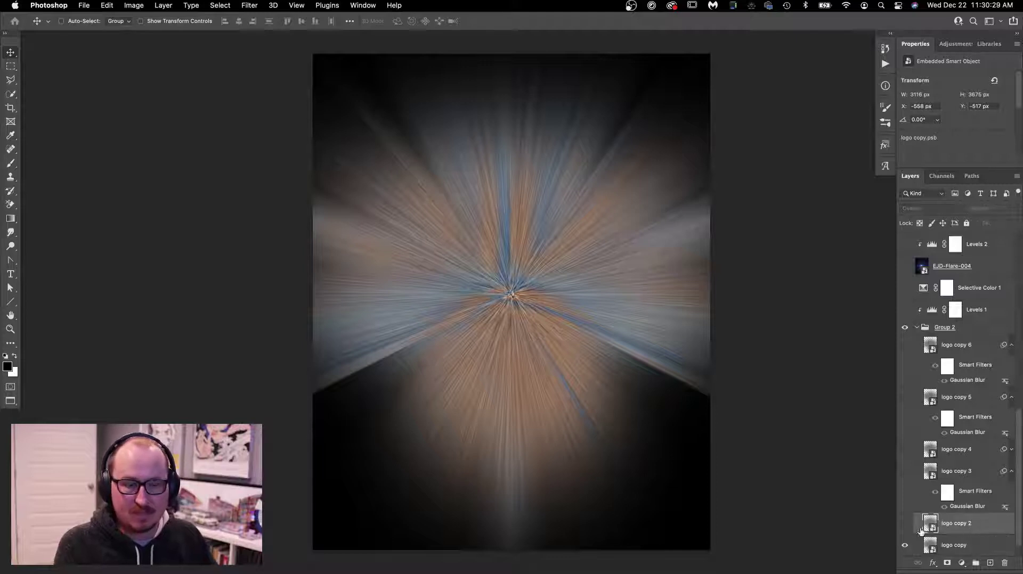
left_click(905, 524)
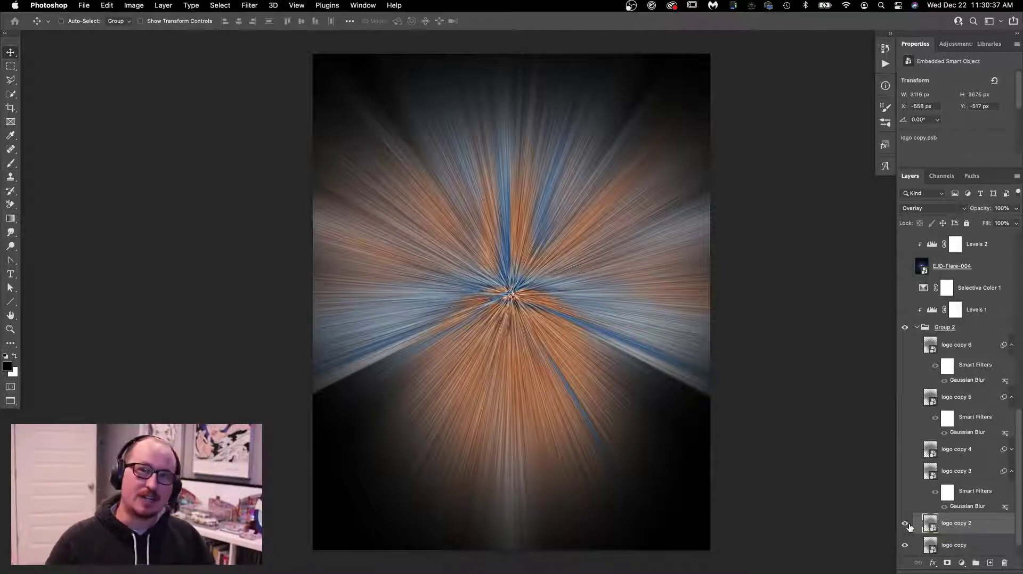
left_click(948, 475)
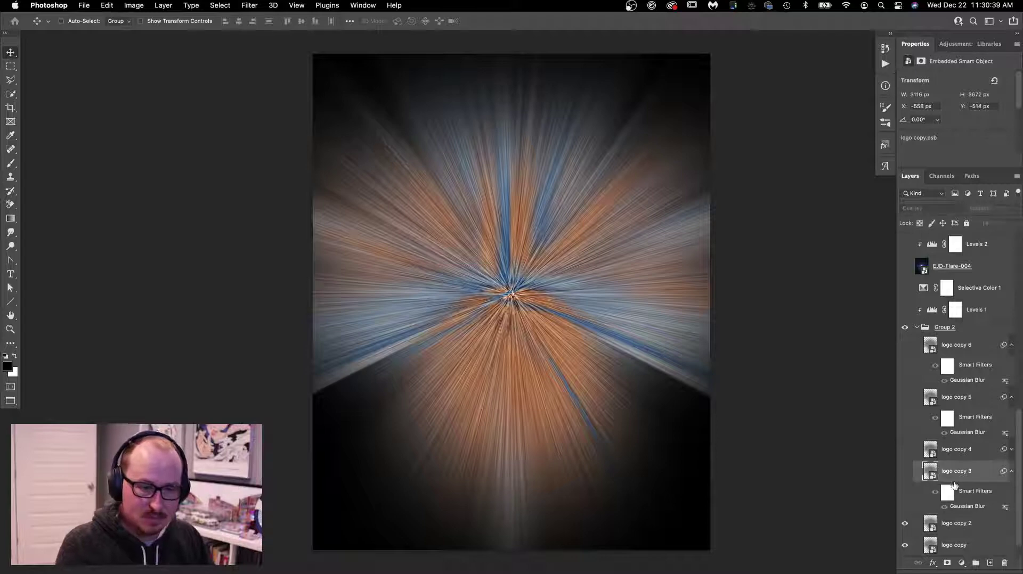
left_click(905, 472)
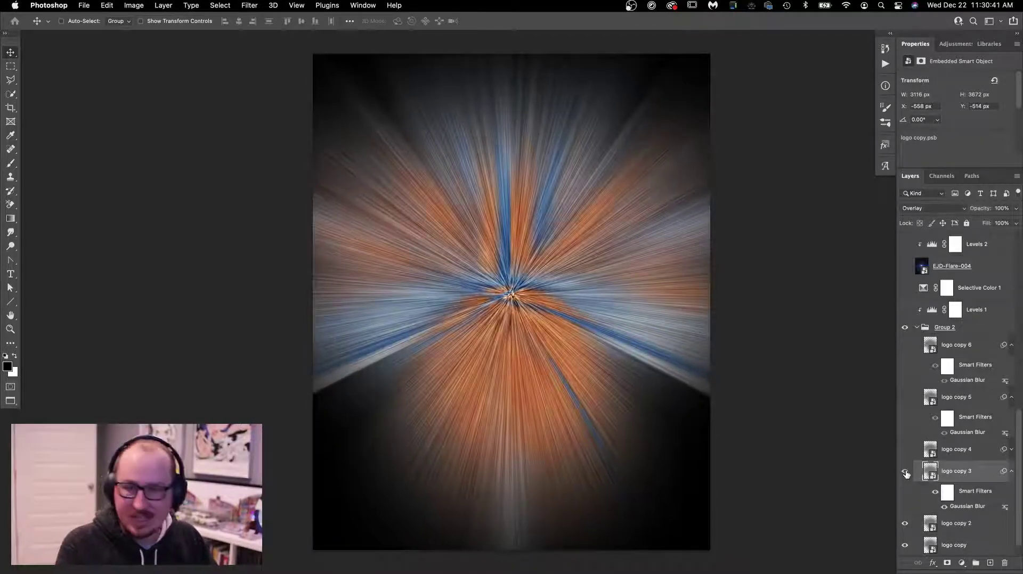
double_click(958, 507)
key("Return")
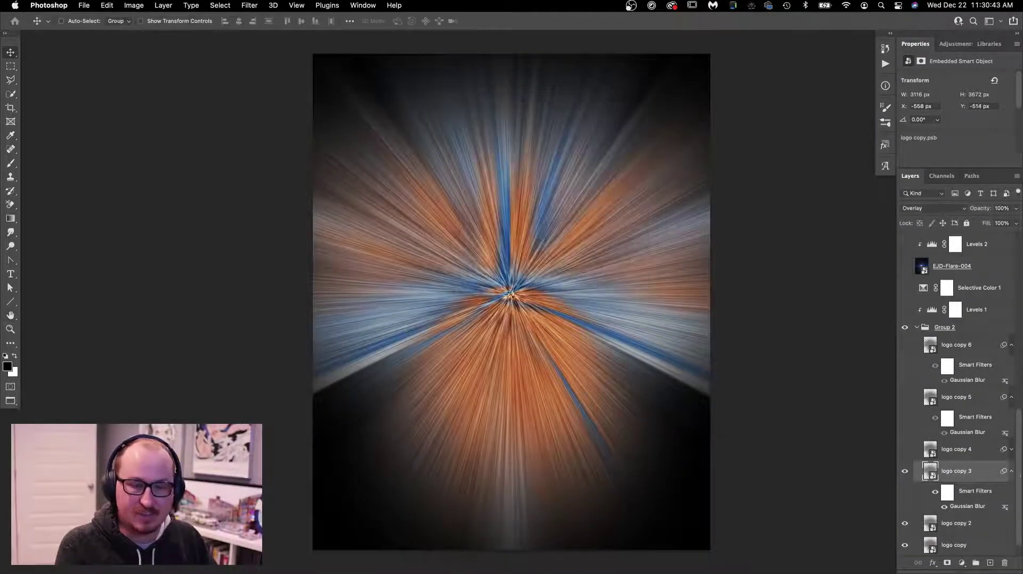
- Expand logo copy 4's smart filters and show the logo copy 4, logo copy 5 and logo copy 6 layers
left_click(971, 454)
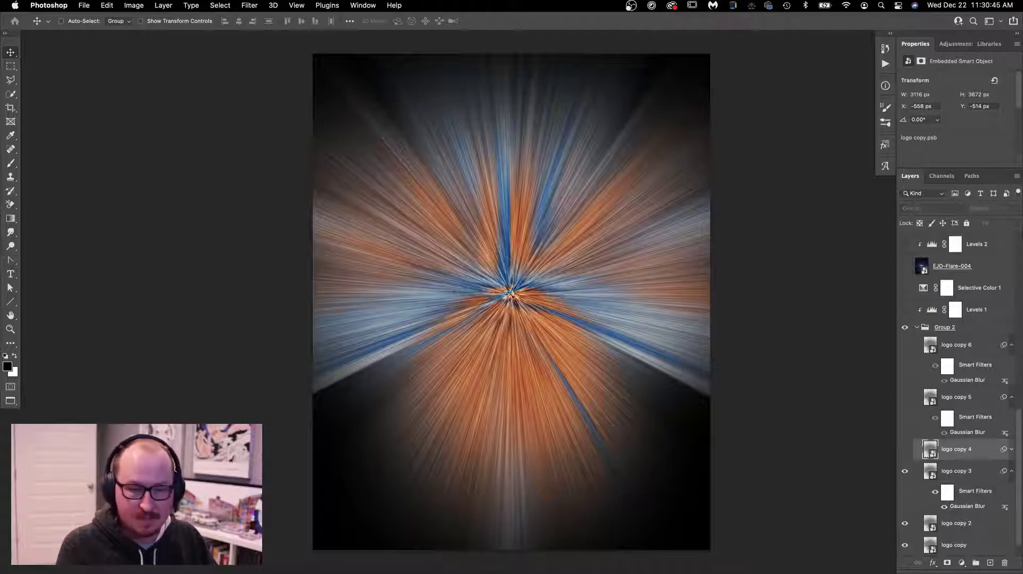
left_click(1012, 450)
left_click(905, 451)
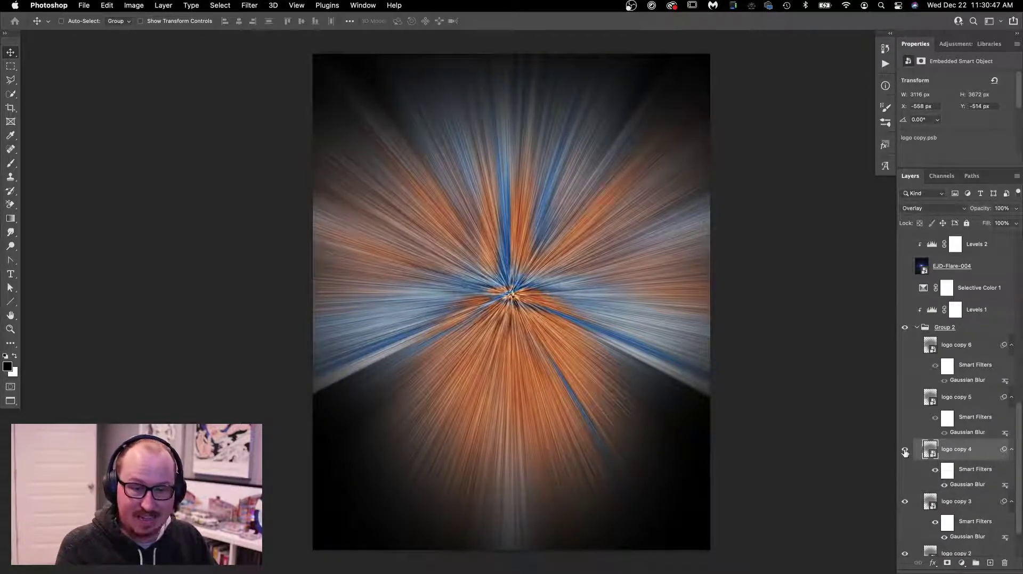
left_click(967, 402)
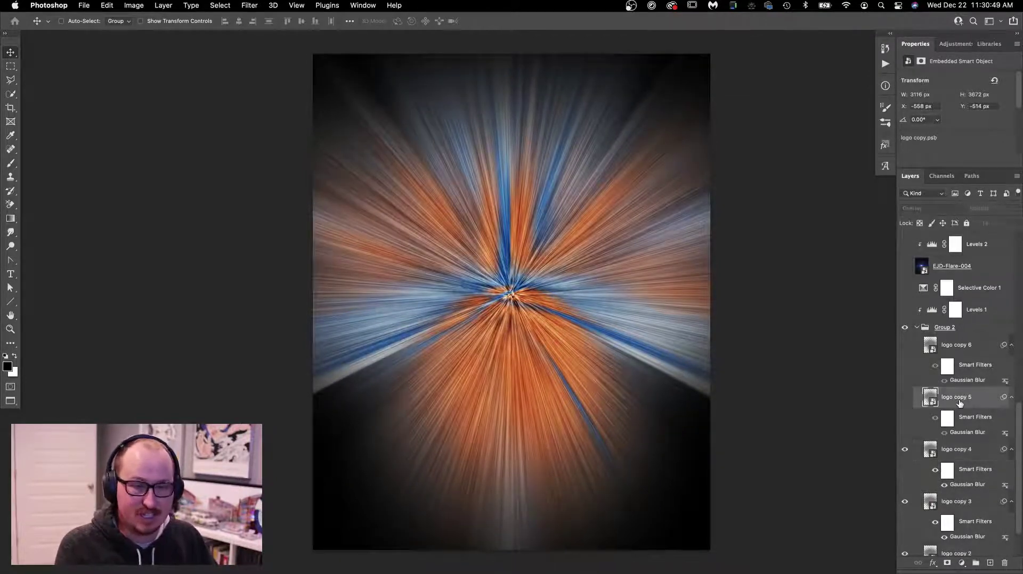
left_click(905, 397)
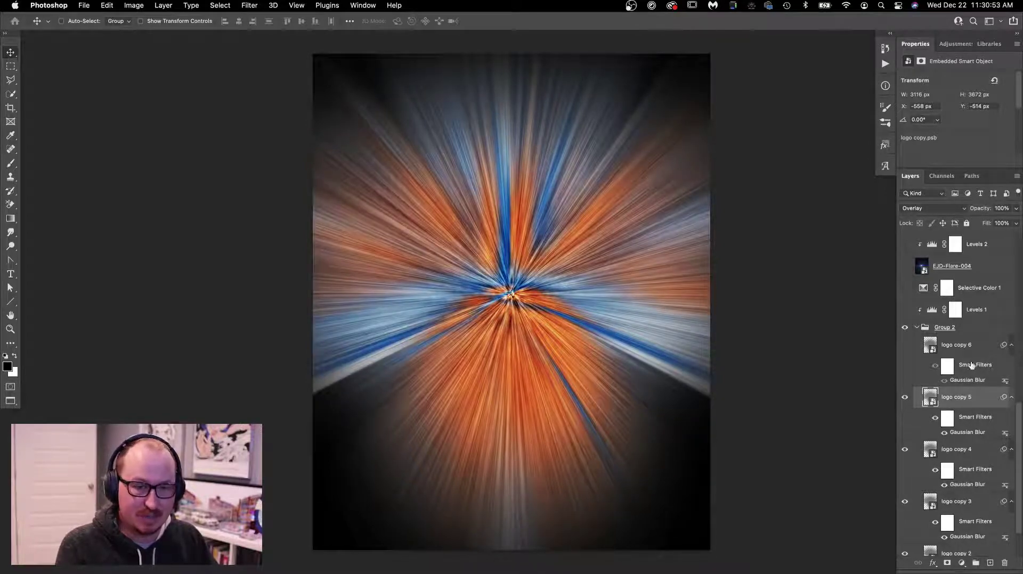
left_click(966, 349)
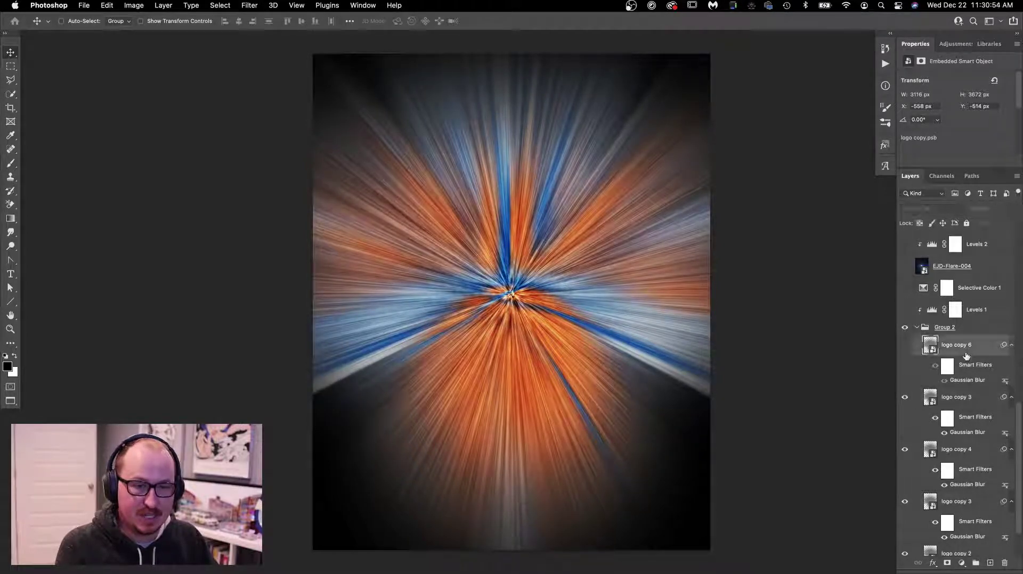
left_click(904, 345)
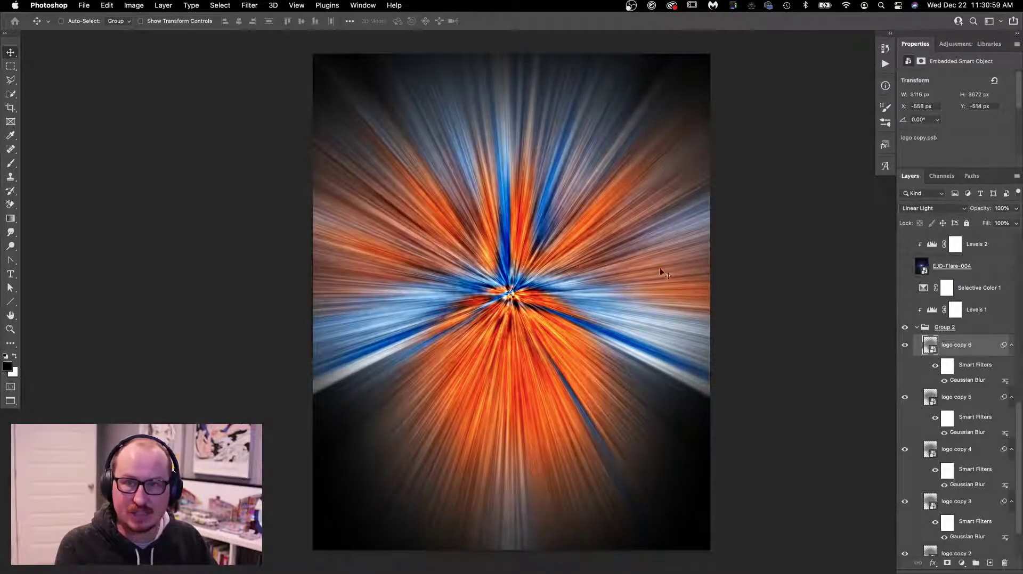
- Turn on the Levels 1 adjustment above Group 2 and compare the burst with and without it
left_click(905, 310)
left_click(987, 317)
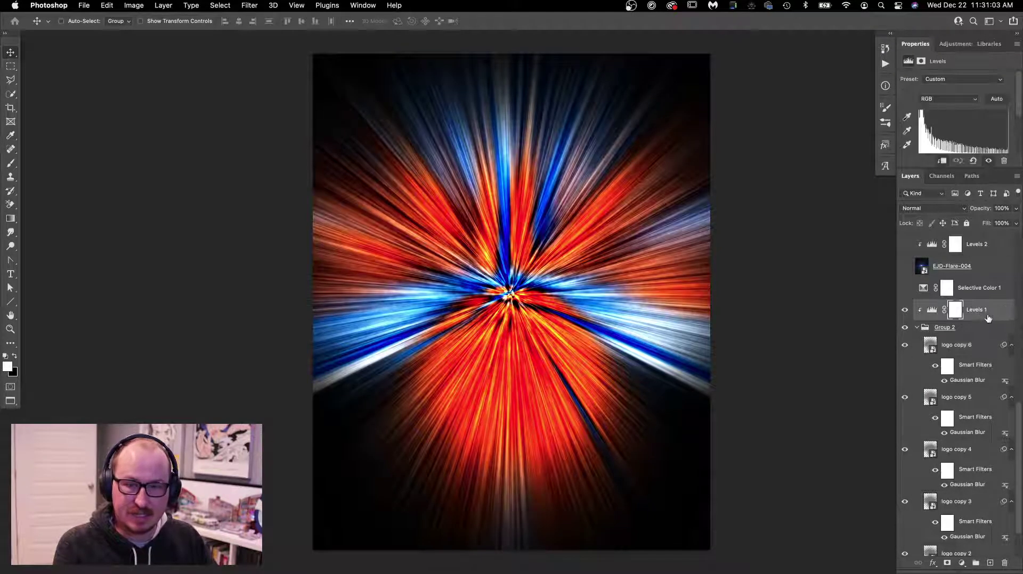
left_click(904, 311)
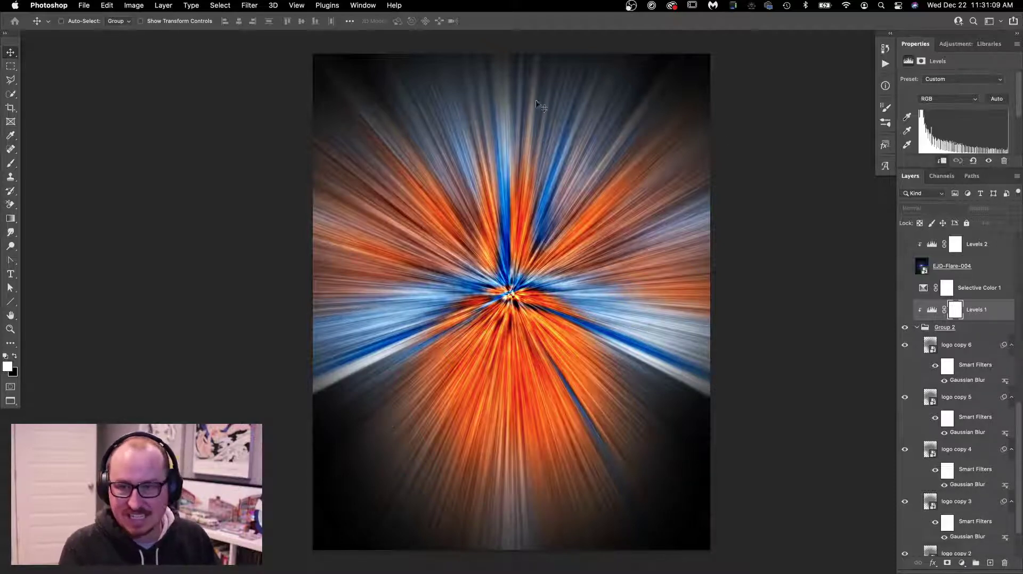
left_click(905, 310)
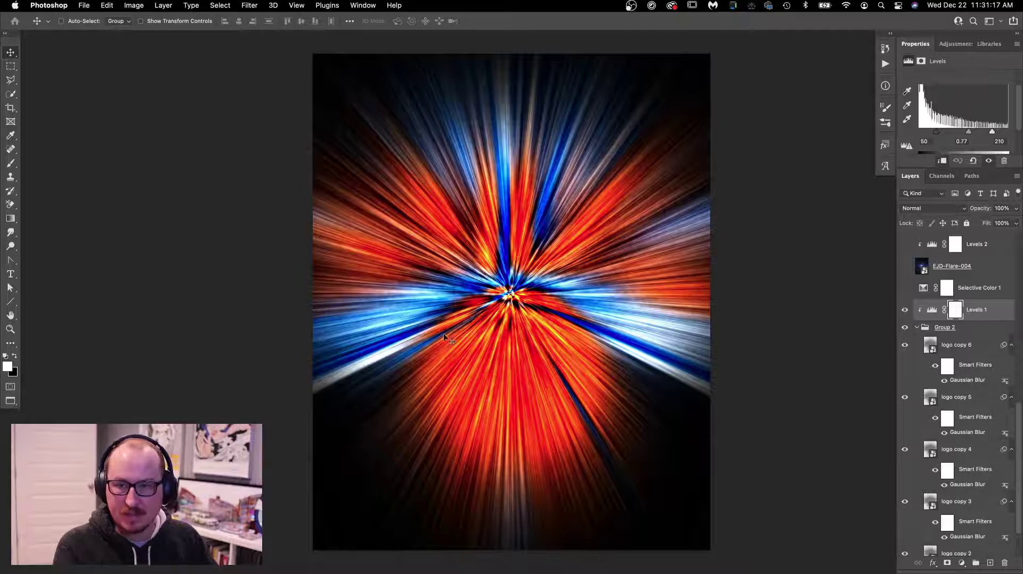
- Show the Selective Color 1 adjustment layer and check its settings for the Reds
scroll(970, 341, "up", 2)
left_click(967, 331)
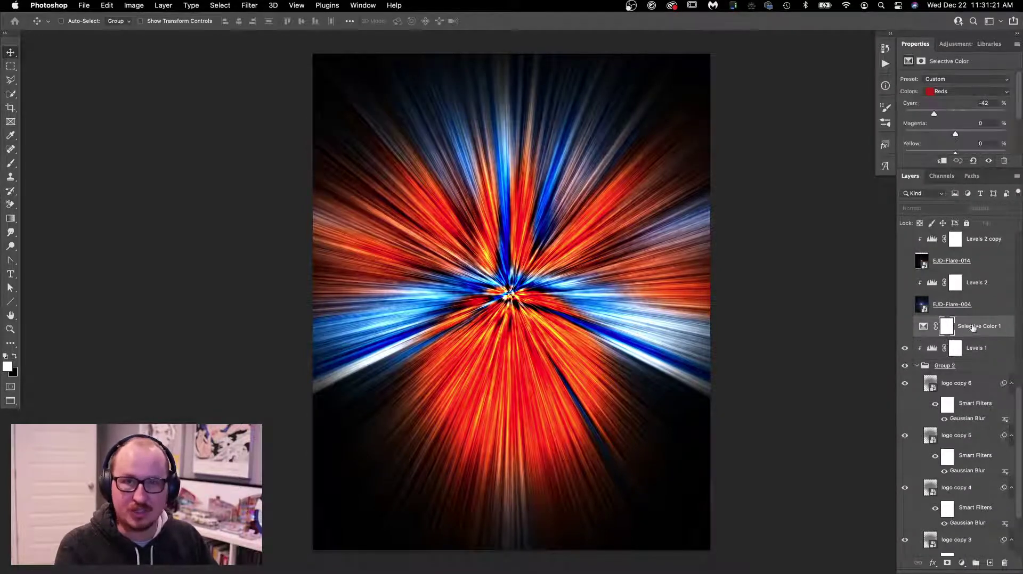
scroll(976, 83, "down", 2)
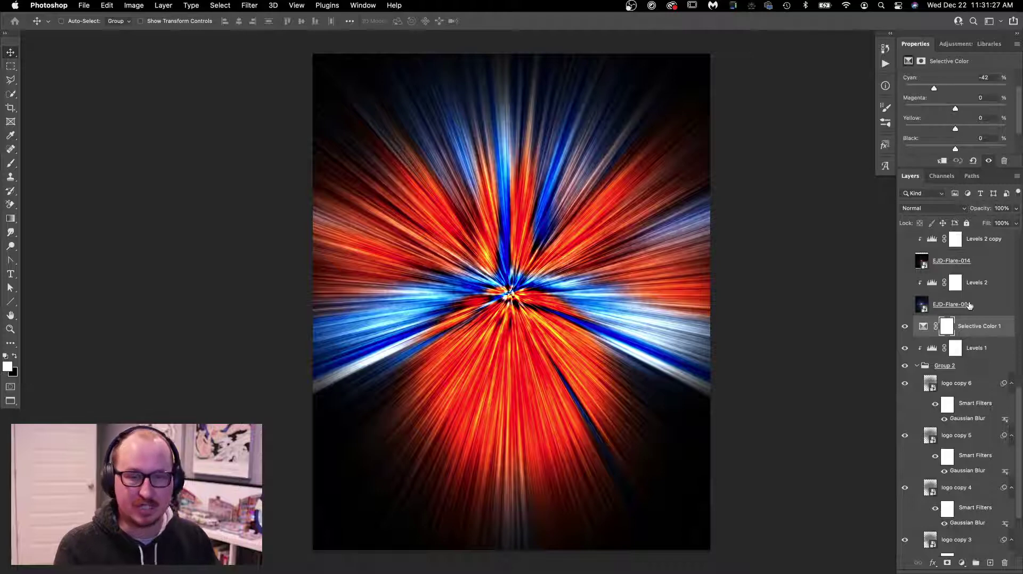
- Show the EJD-Flare-004 and EJD-Flare-014 layers together with their Levels 2 and Levels 2 copy adjustments
mouse_move(905, 307)
left_mouse_down()
mouse_move(905, 285)
mouse_move(903, 297)
left_mouse_up()
scroll(906, 290, "up", 1)
scroll(905, 289, "up", 1)
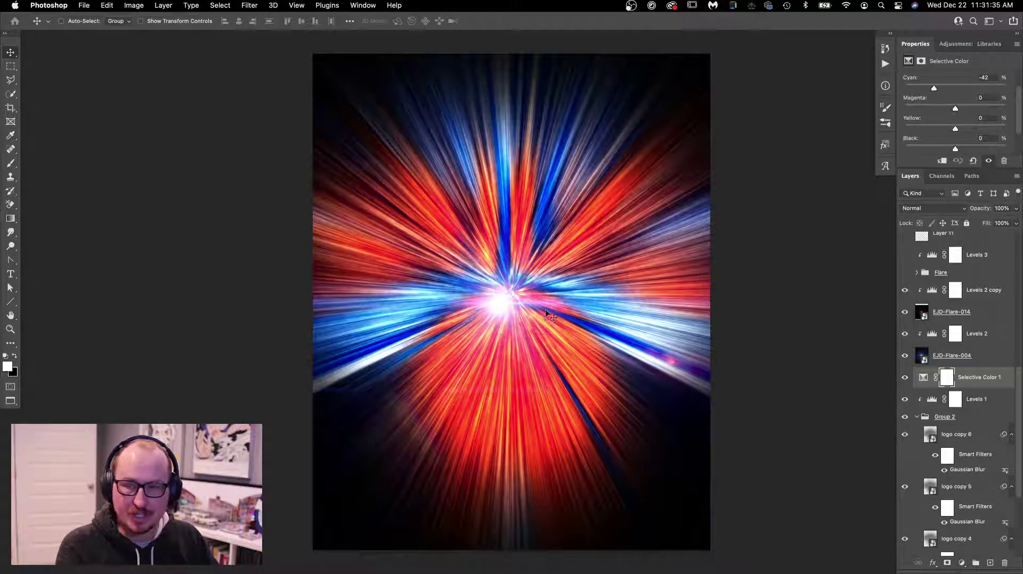
scroll(938, 319, "up", 2)
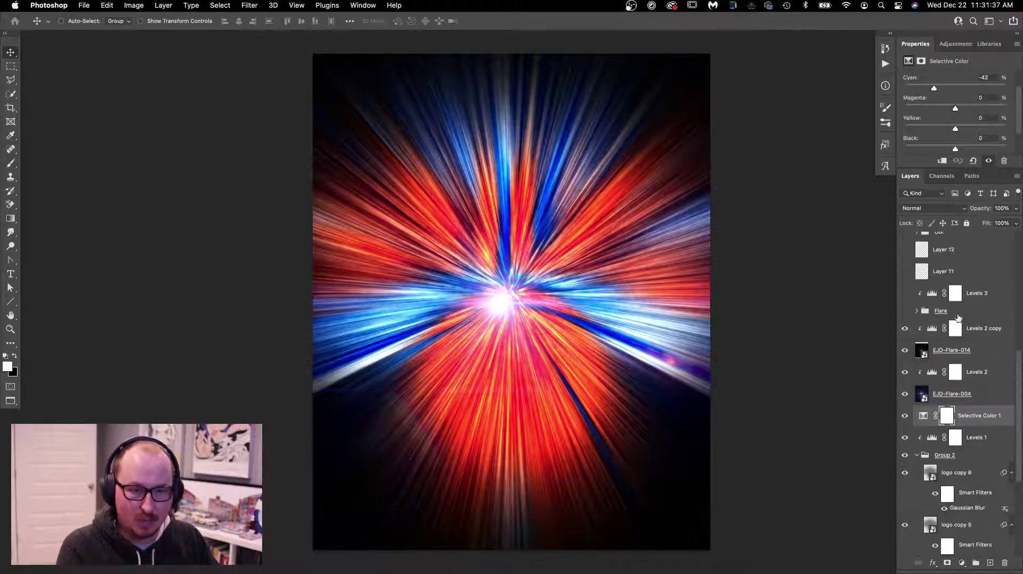
- Show and expand the Flare group, and turn on the Levels 3 adjustment above it to check its settings
left_click(955, 314)
left_click(904, 312)
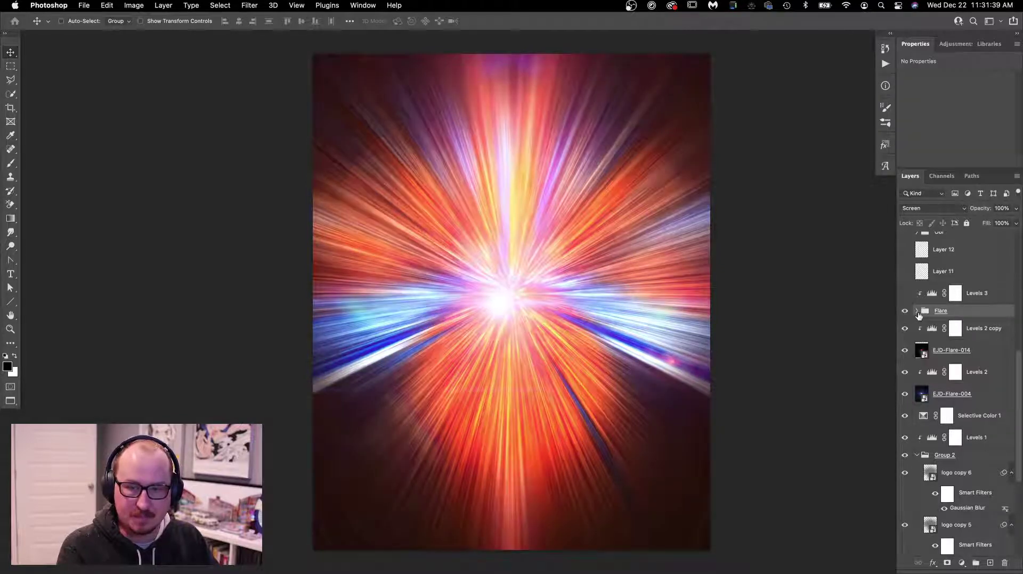
left_click(916, 311)
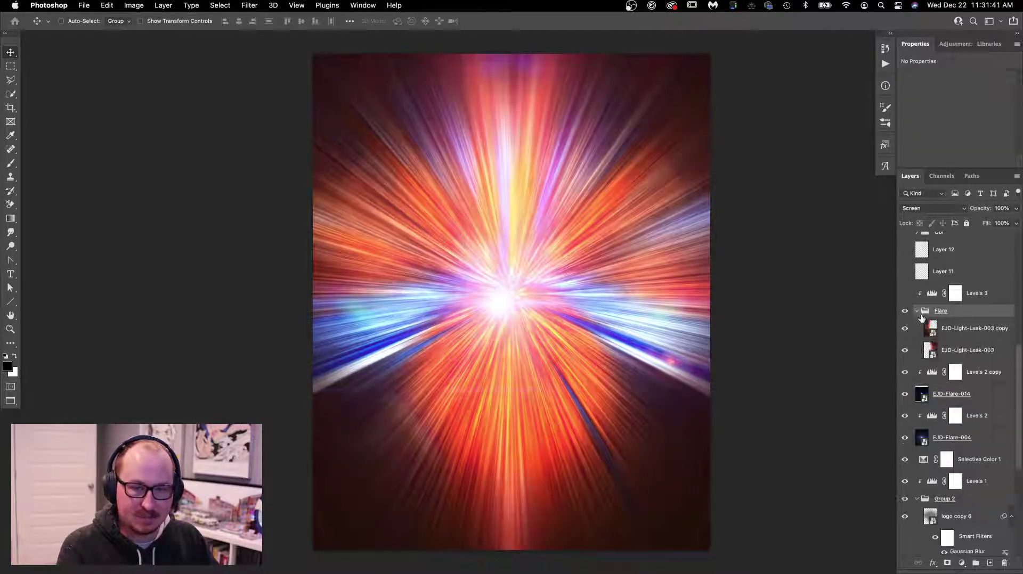
left_click(903, 294)
left_click(955, 292)
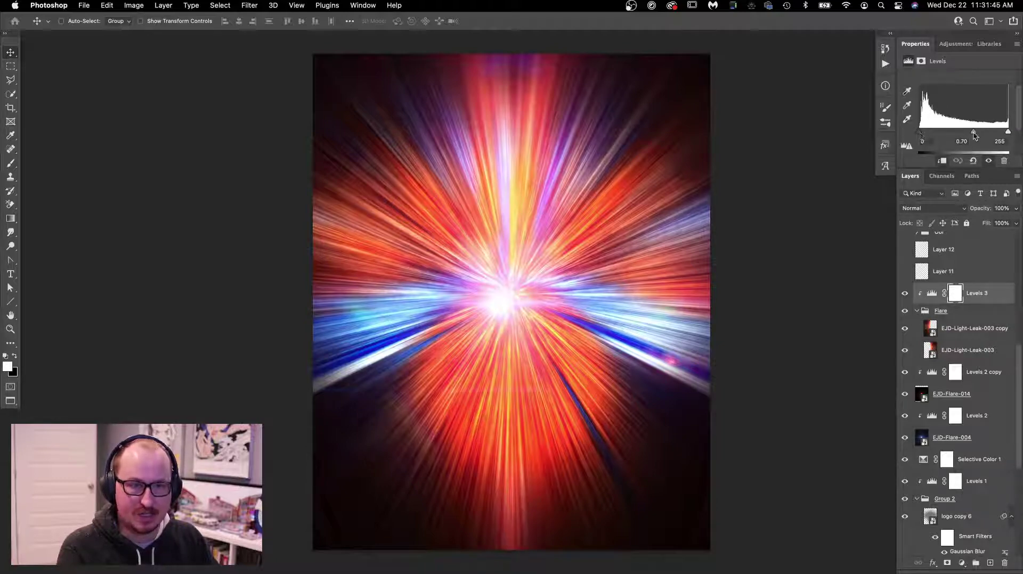
- Open the EJD-Light-Leak-003 copy smart object to view its source image, and close it again
left_click(958, 328)
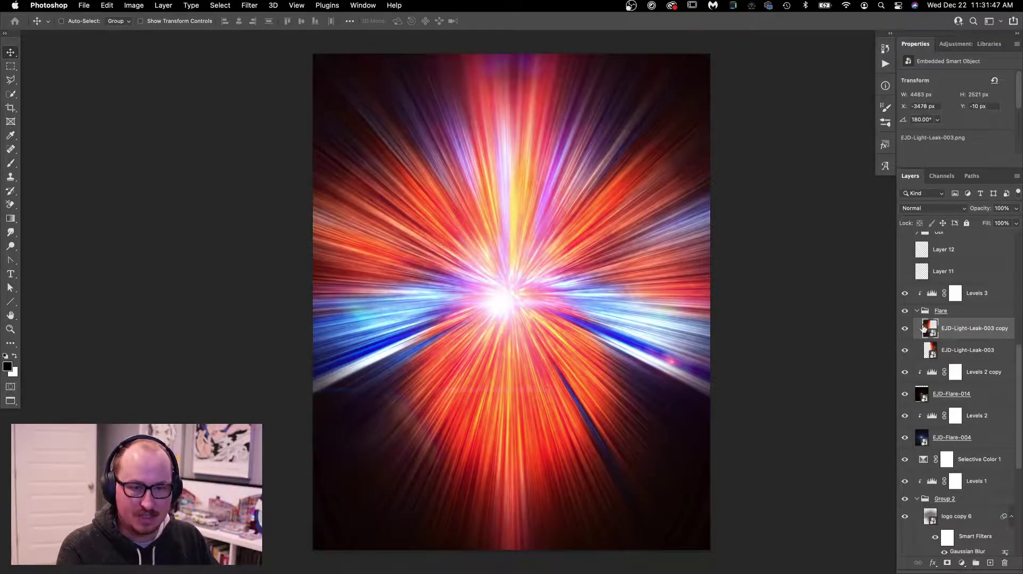
double_click(927, 329)
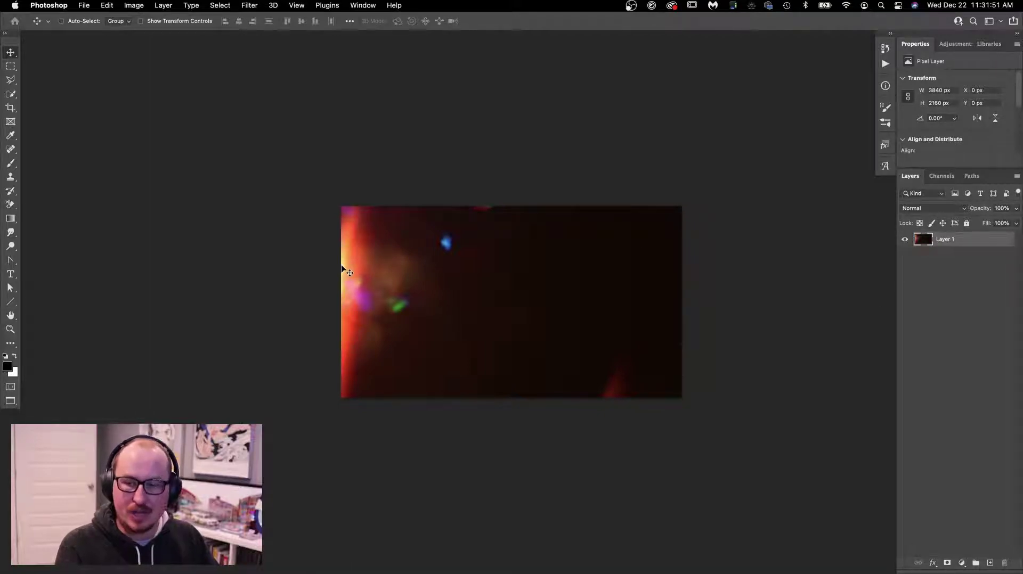
key("super+w")
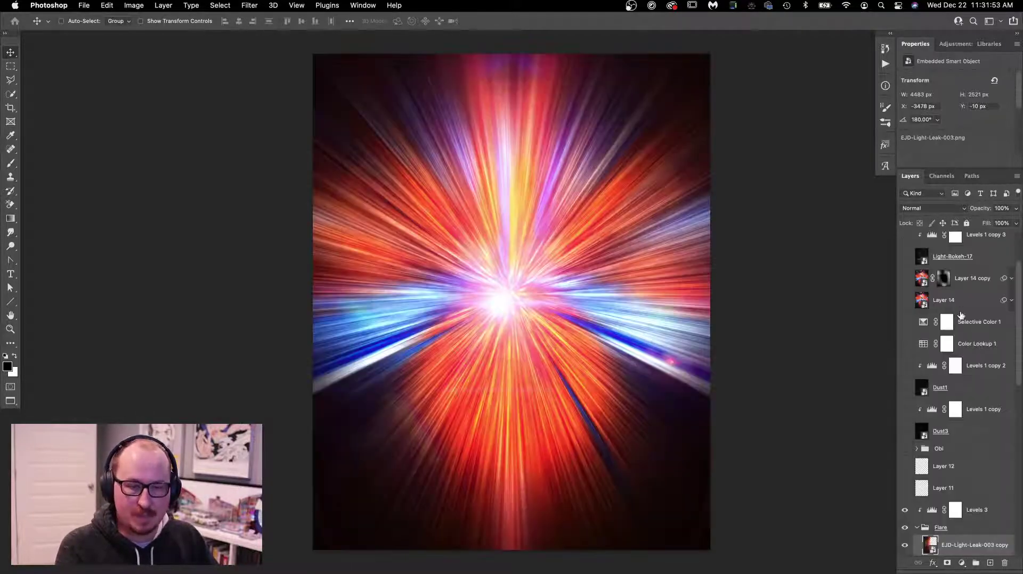
- Show Layer 11 and Layer 12 above Levels 3, and toggle Layer 12 off and back on
scroll(964, 493, "down", 2)
left_click(953, 478)
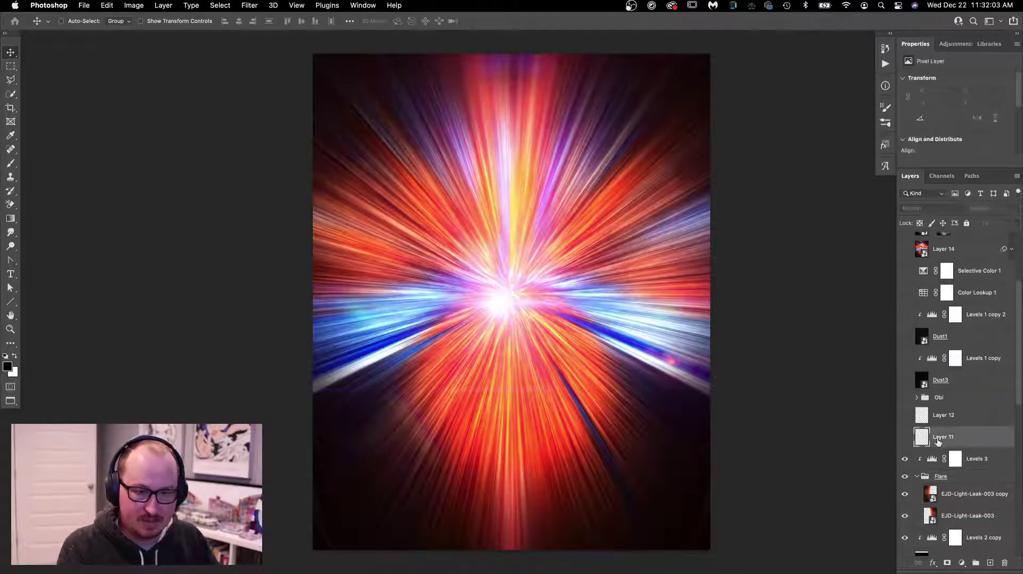
left_click(938, 438)
left_click(904, 437)
left_click(904, 416)
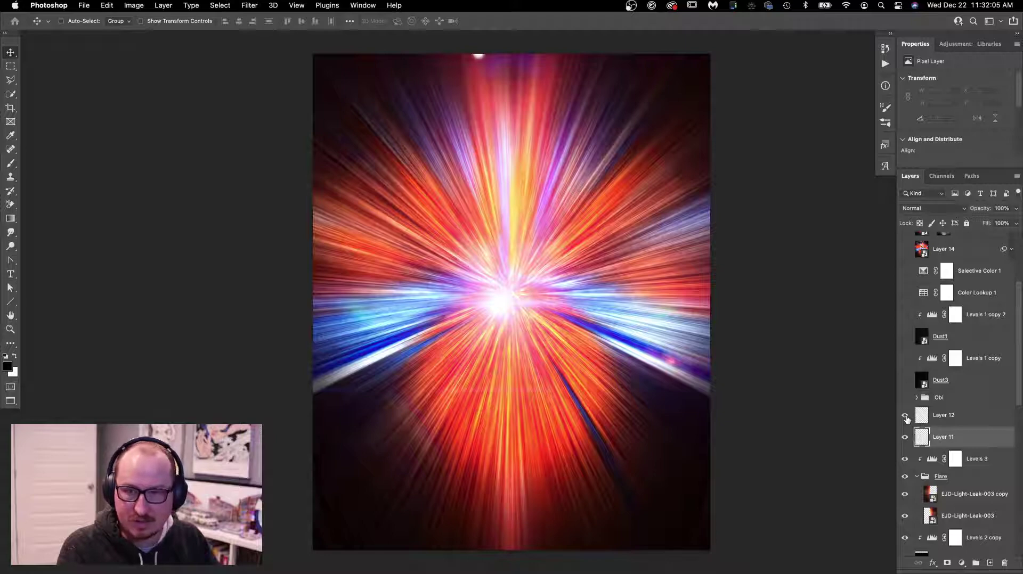
left_click(904, 415)
left_click(904, 415)
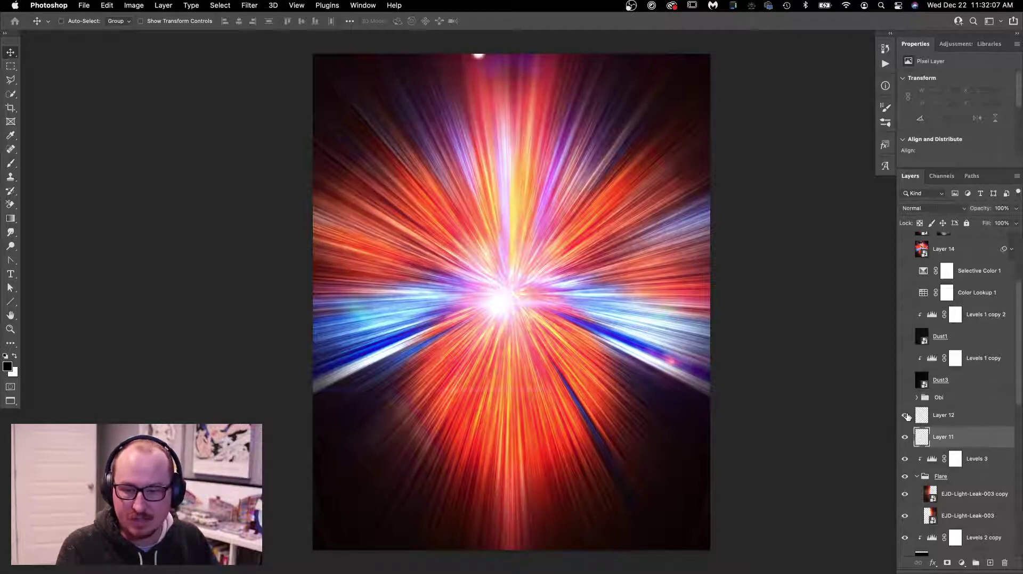
- Load the pixels of Layer 11 as a selection to examine their extent, and clear the selection
left_click(923, 438, "super")
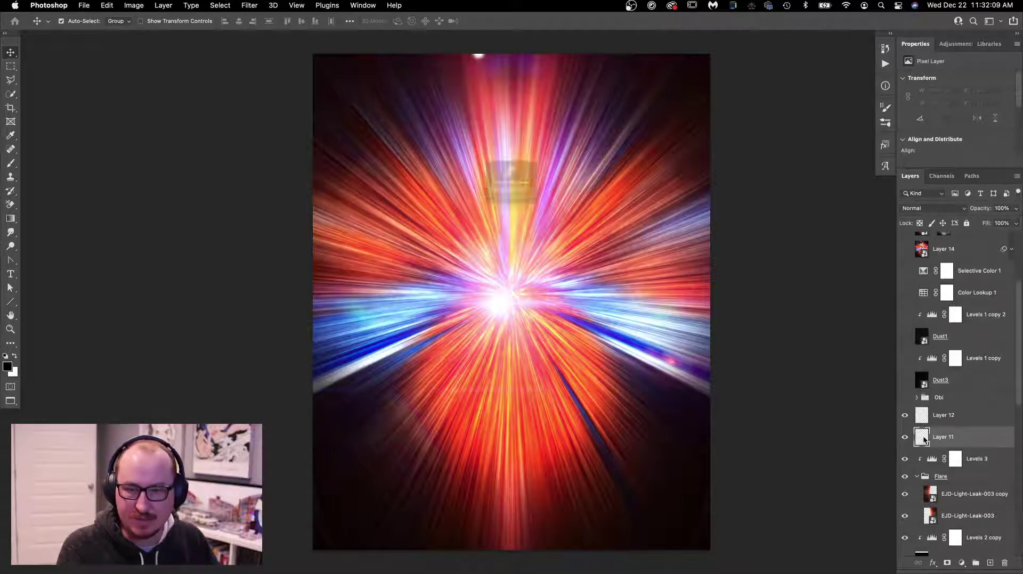
key("Return")
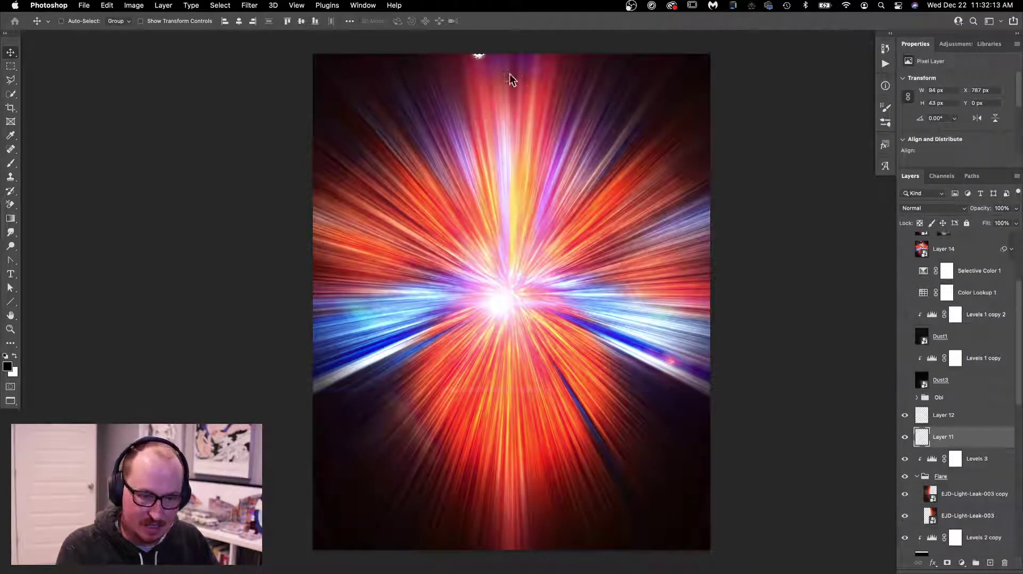
key("super+d")
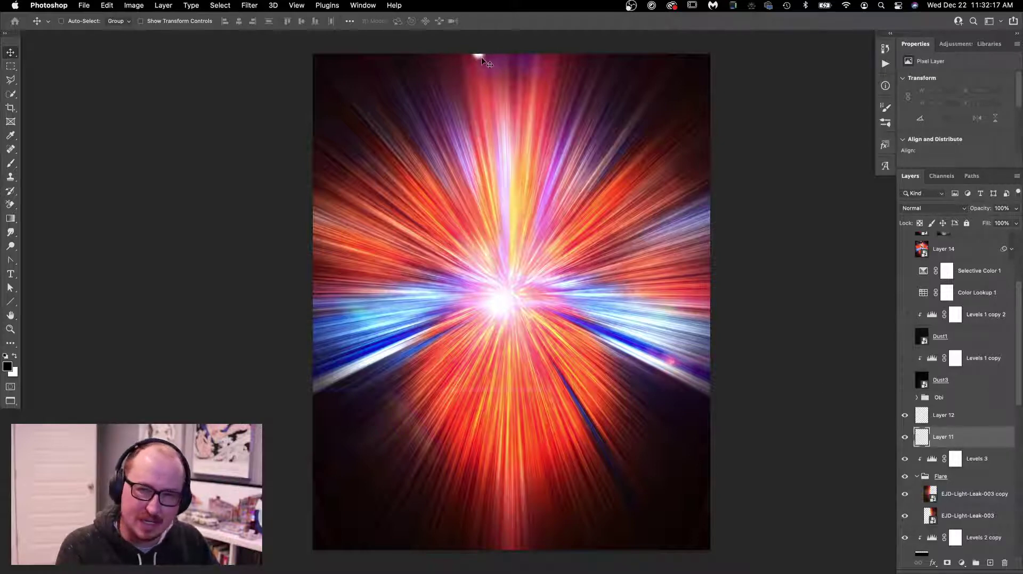
- Show the Obi group and compare the backboard glass up close with Layers 11 and 12 hidden and shown
left_click(905, 399)
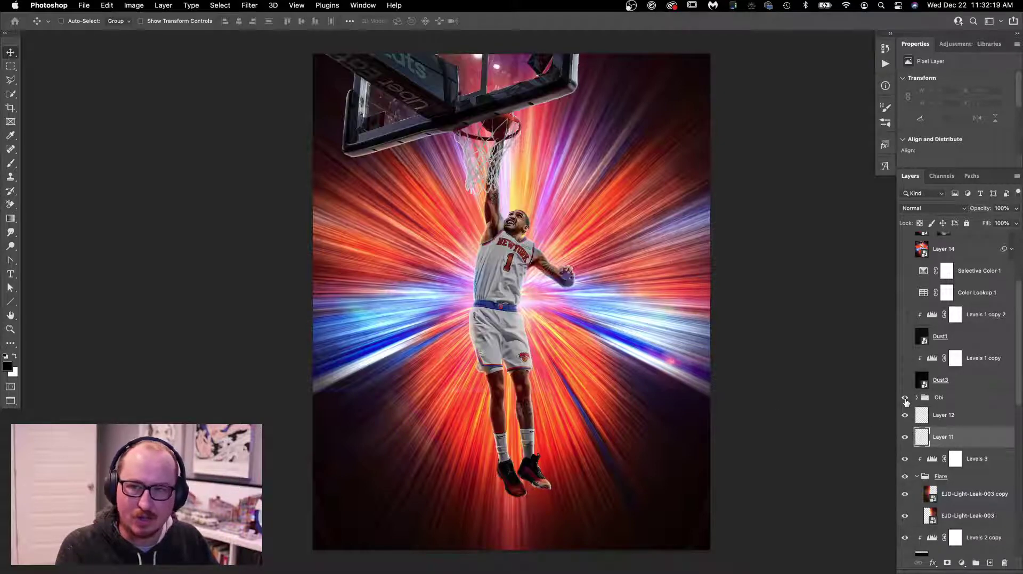
left_click_drag(903, 416, 905, 437)
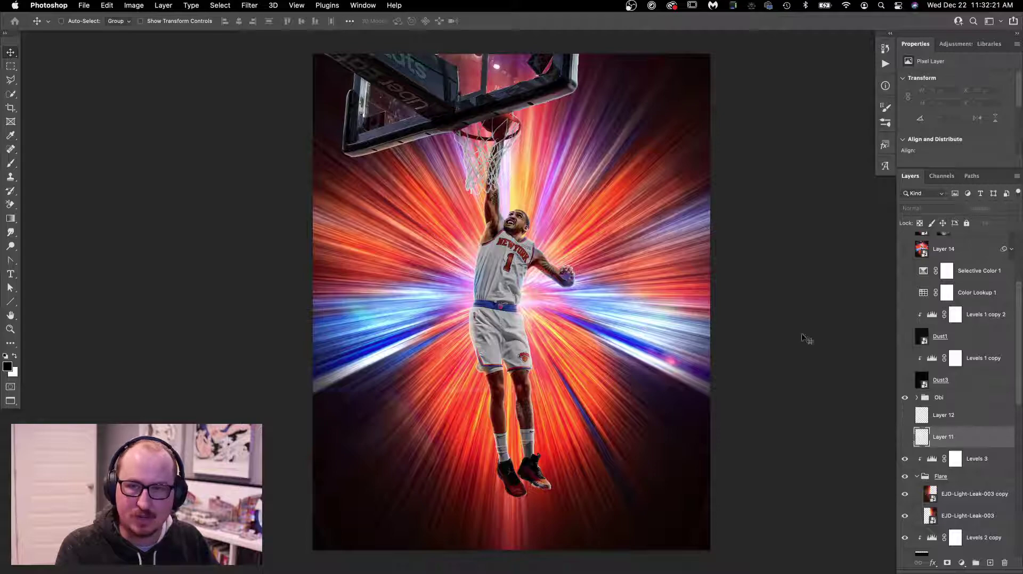
key("z")
left_click_drag(476, 54, 591, 58)
left_click_drag(536, 105, 523, 194)
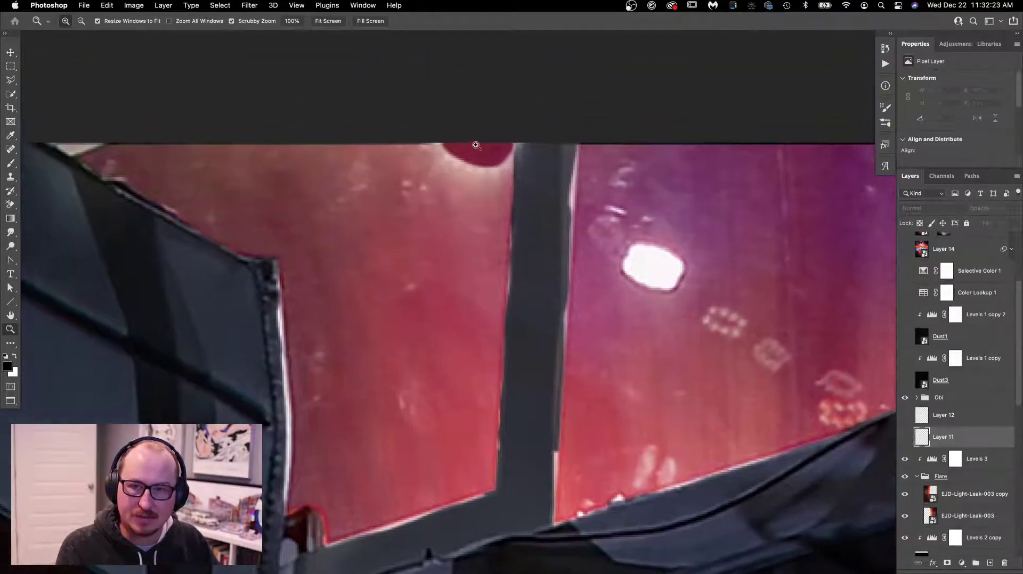
left_click_drag(907, 439, 900, 416)
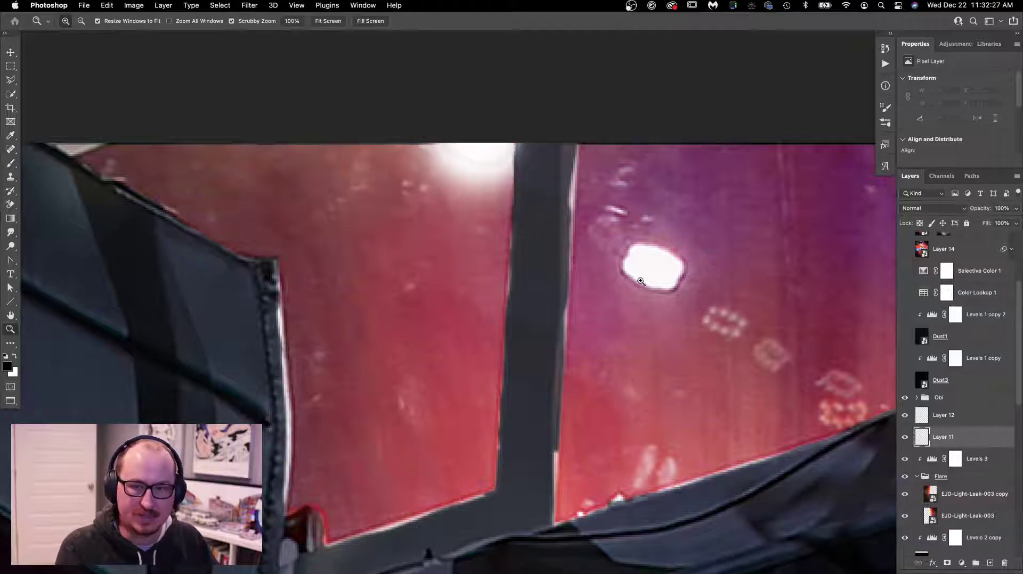
left_click(607, 258, "alt")
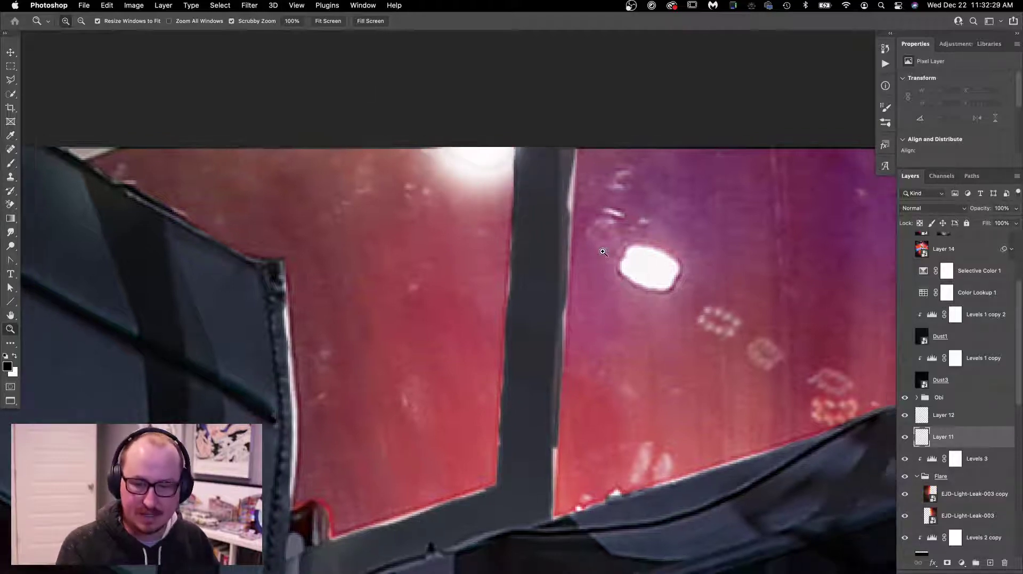
left_click(621, 308, "alt")
key("super+0")
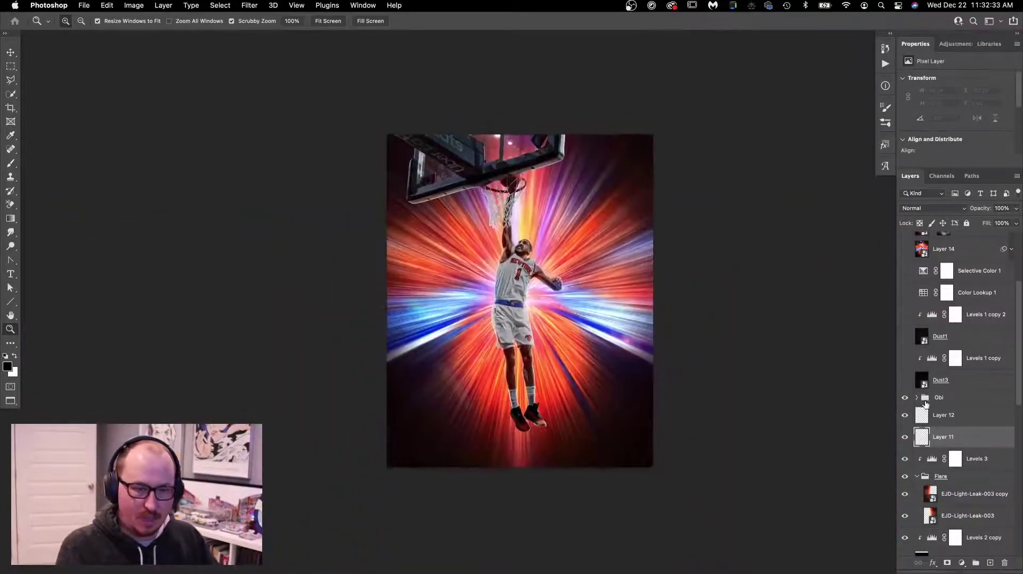
- Expand the Obi group and its nested Obi group, toggling the nested group off and on while examining its layers
left_click(916, 397)
scroll(928, 397, "down", 1)
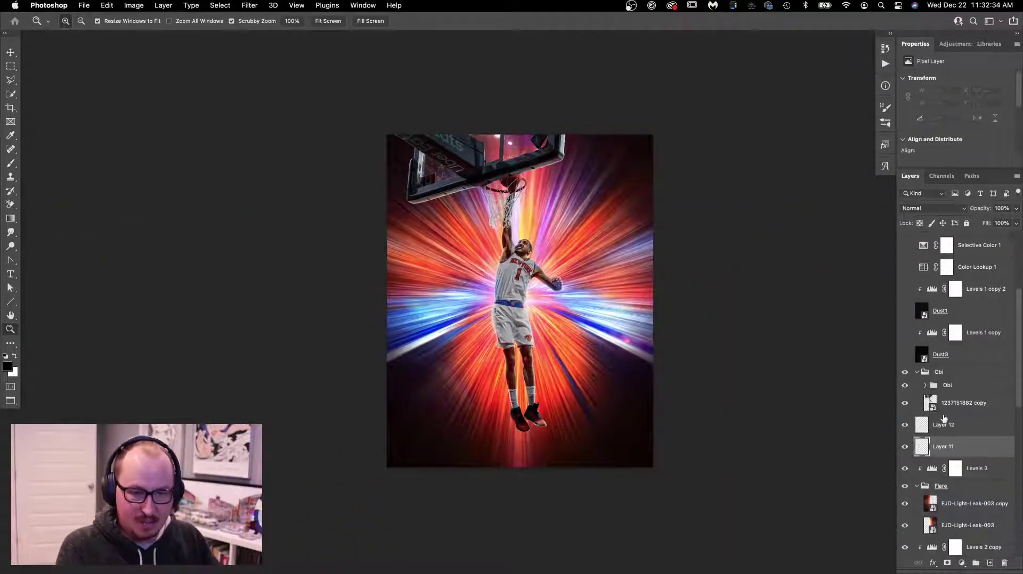
left_click(904, 388)
left_click(924, 387)
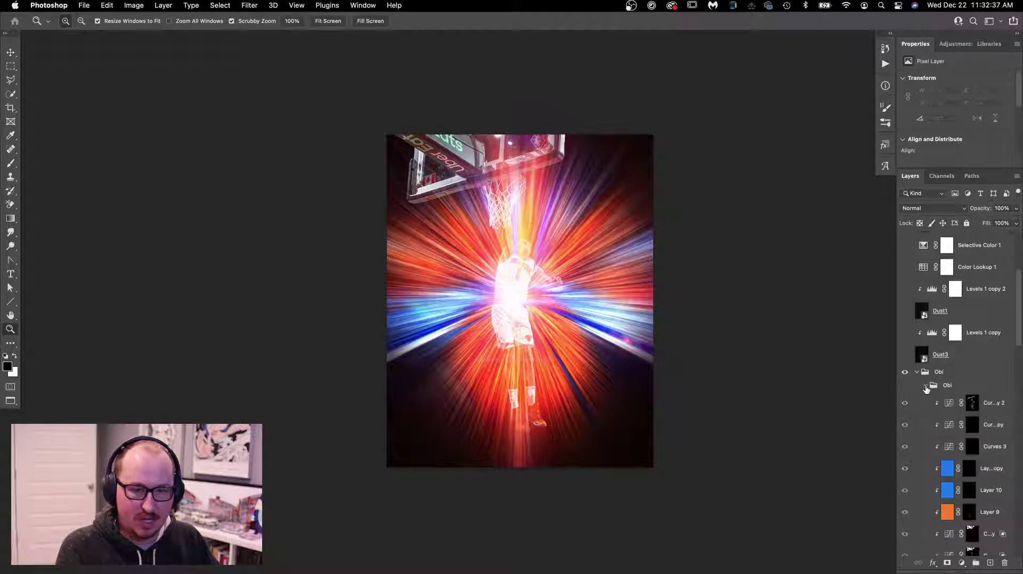
scroll(929, 392, "down", 2)
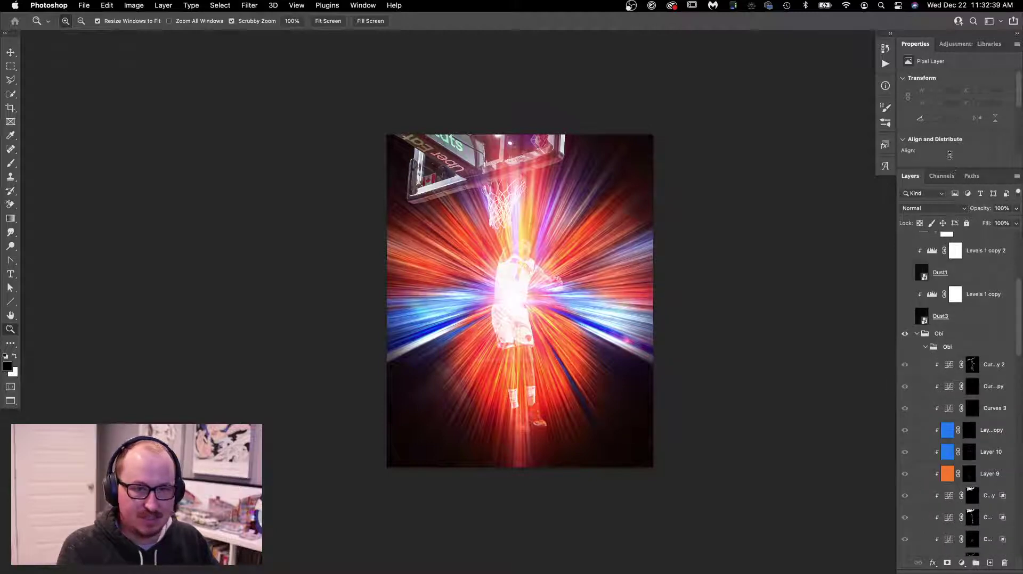
scroll(970, 345, "down", 6)
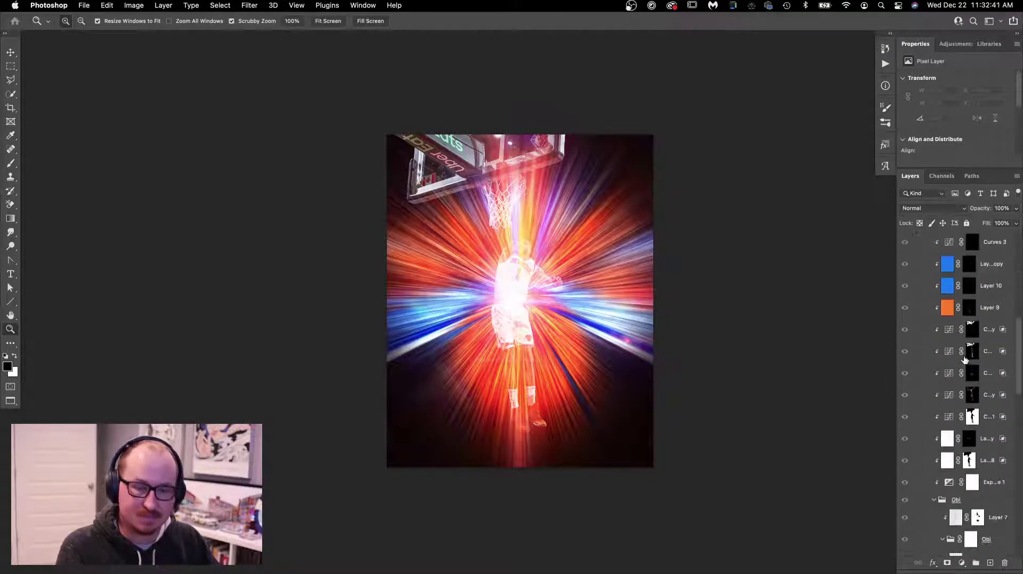
scroll(961, 378, "down", 3)
scroll(937, 341, "up", 6)
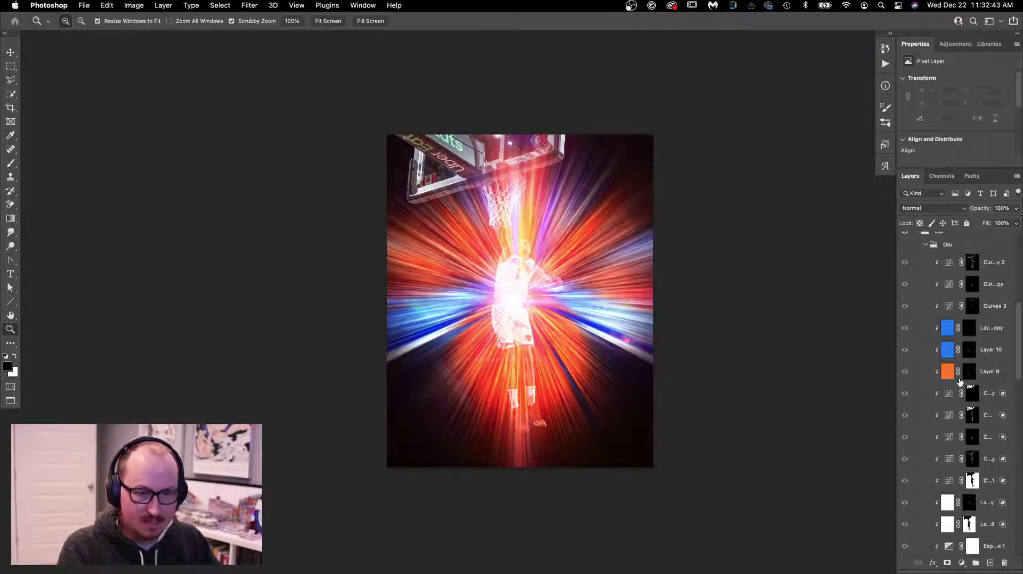
left_click(903, 257)
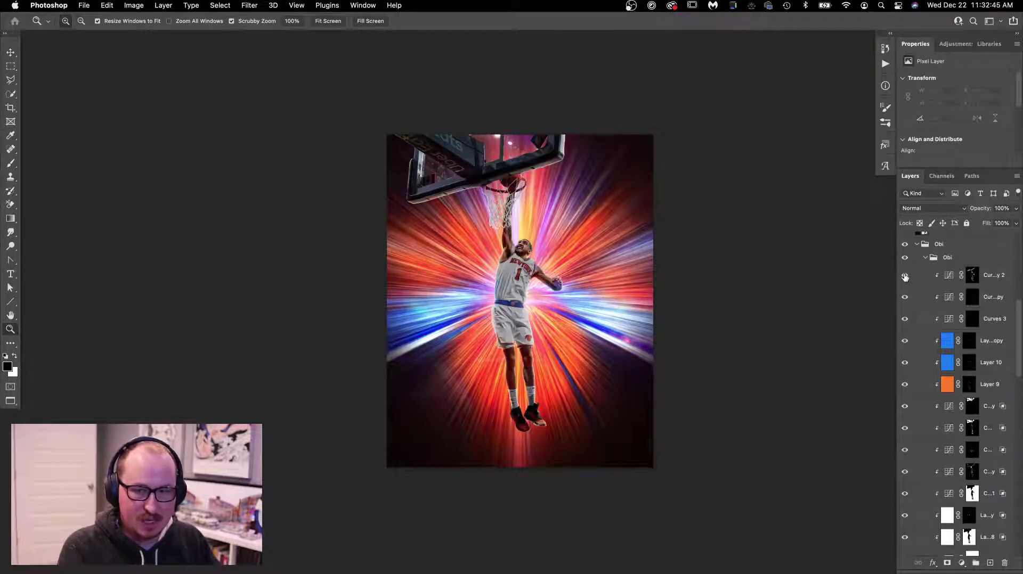
- Hide all the clipped curves, color and exposure layers at the top of the nested Obi group
left_click_drag(904, 277, 904, 527)
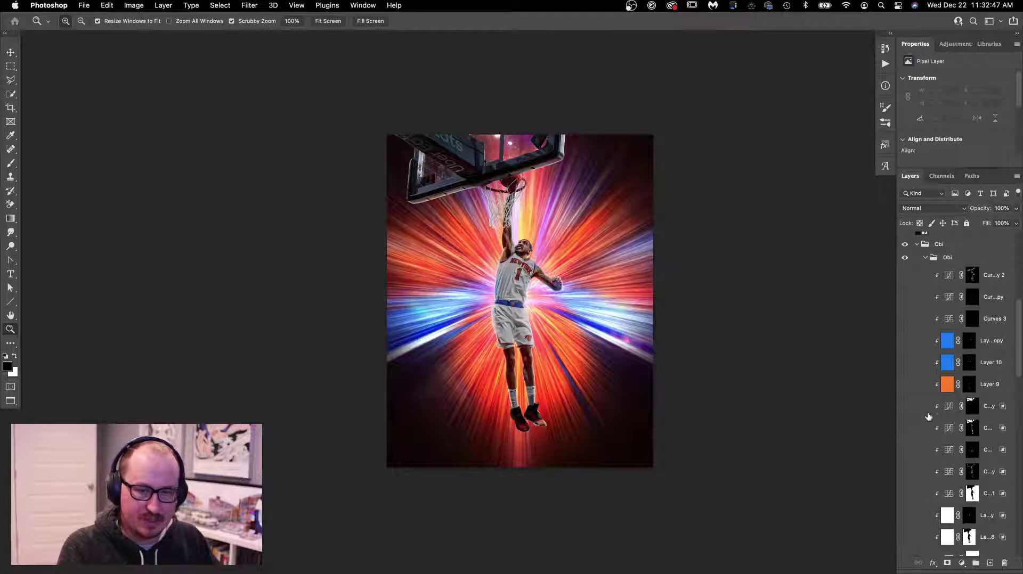
scroll(928, 417, "down", 5)
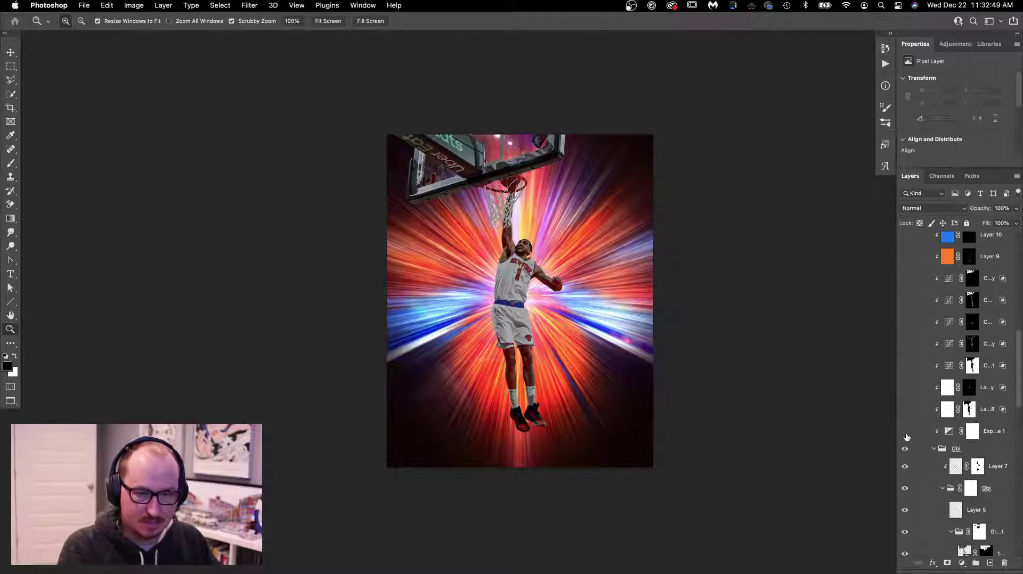
scroll(938, 372, "down", 5)
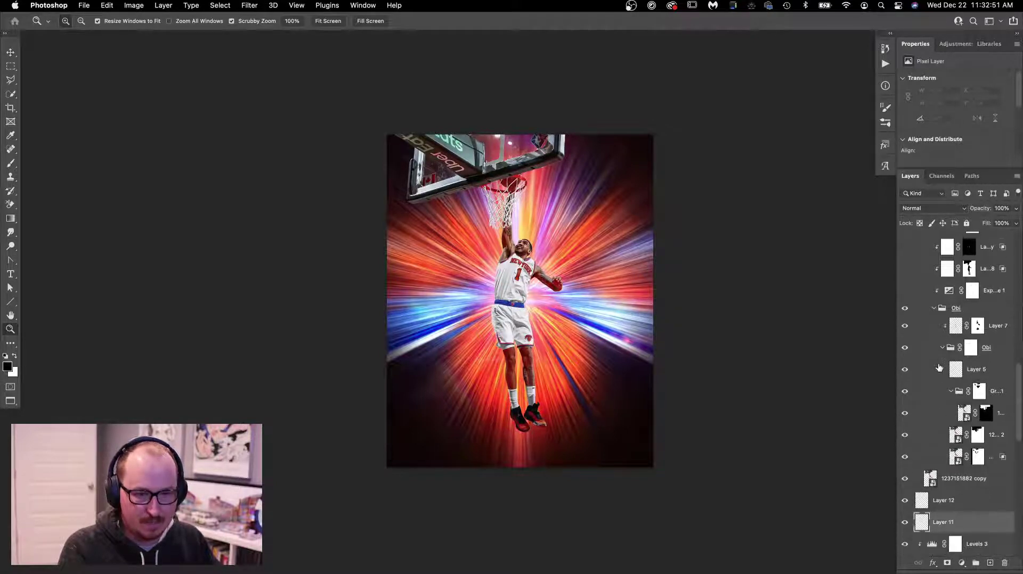
left_click_drag(904, 327, 904, 483)
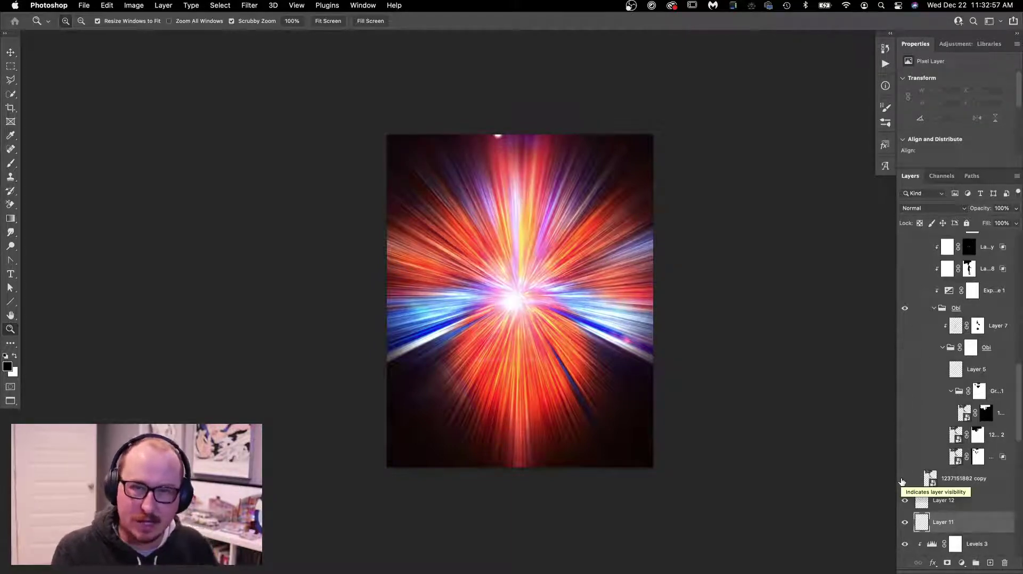
left_click(902, 481)
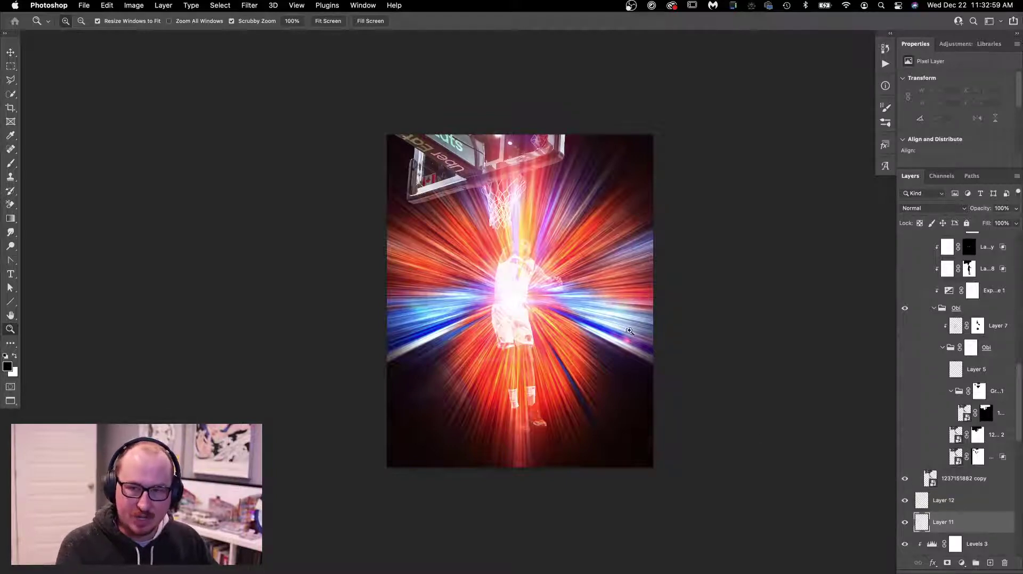
left_click(948, 488)
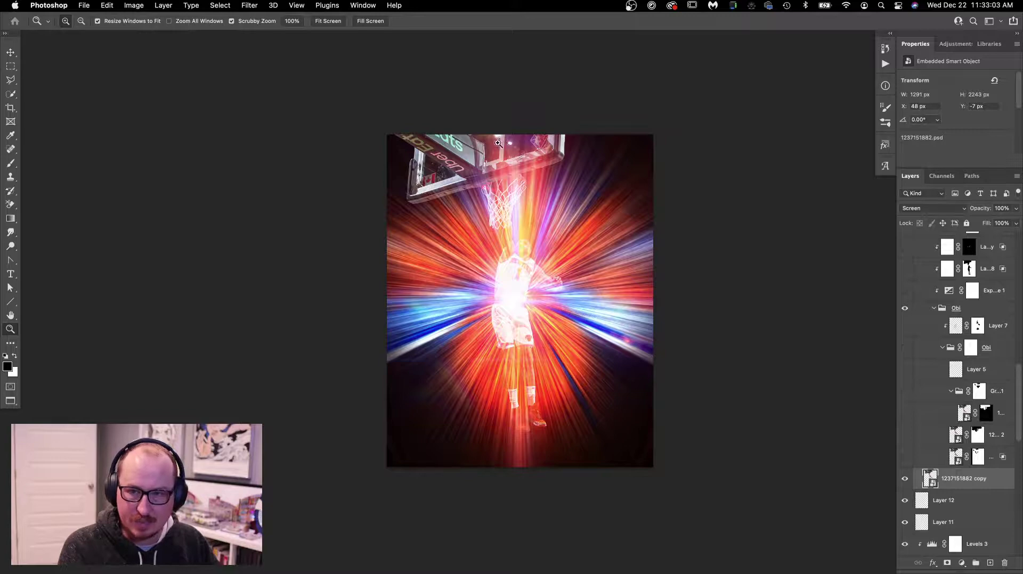
left_click_drag(498, 142, 545, 191)
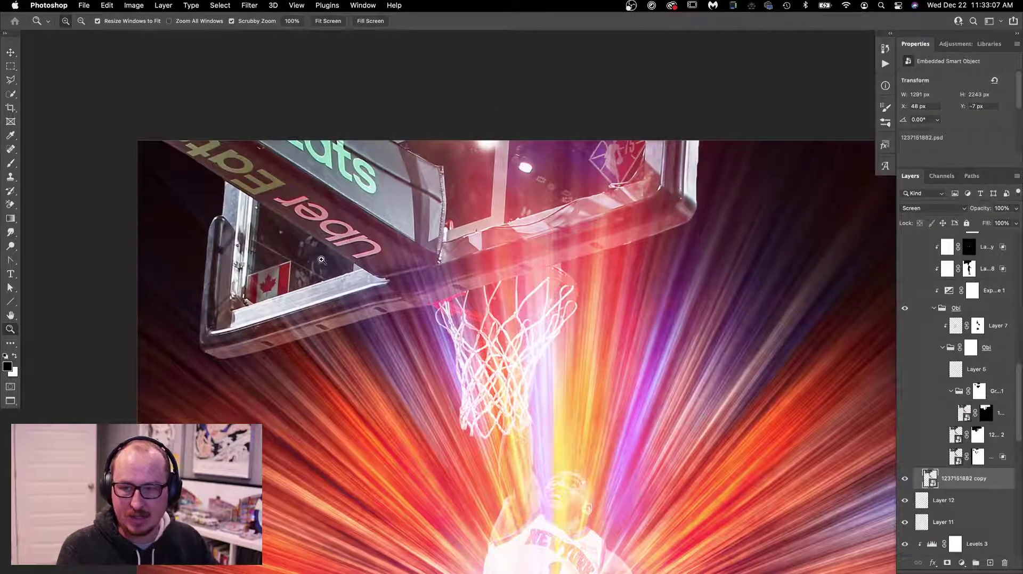
left_click(982, 461)
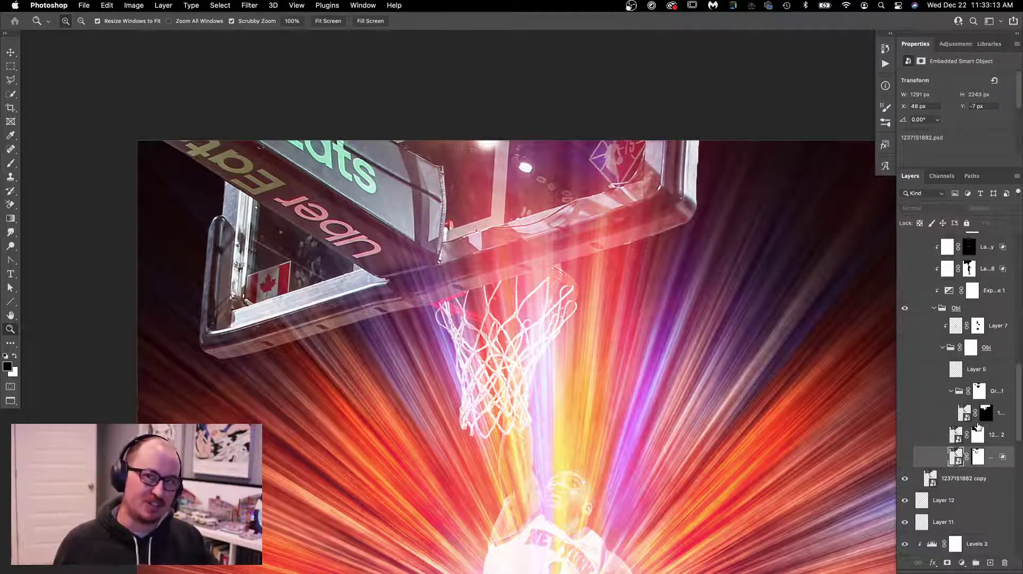
left_click(904, 459)
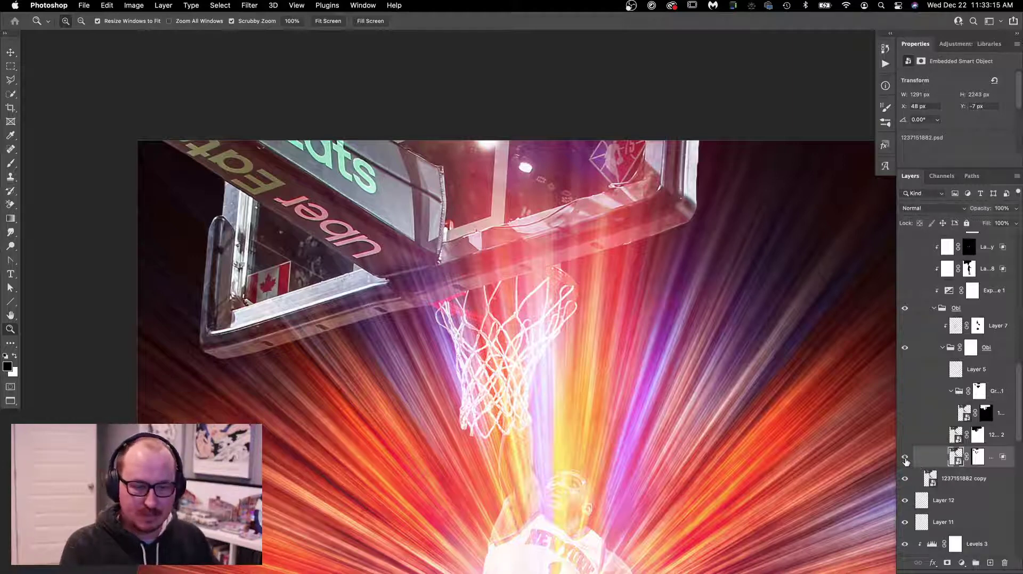
left_click(978, 457, "super")
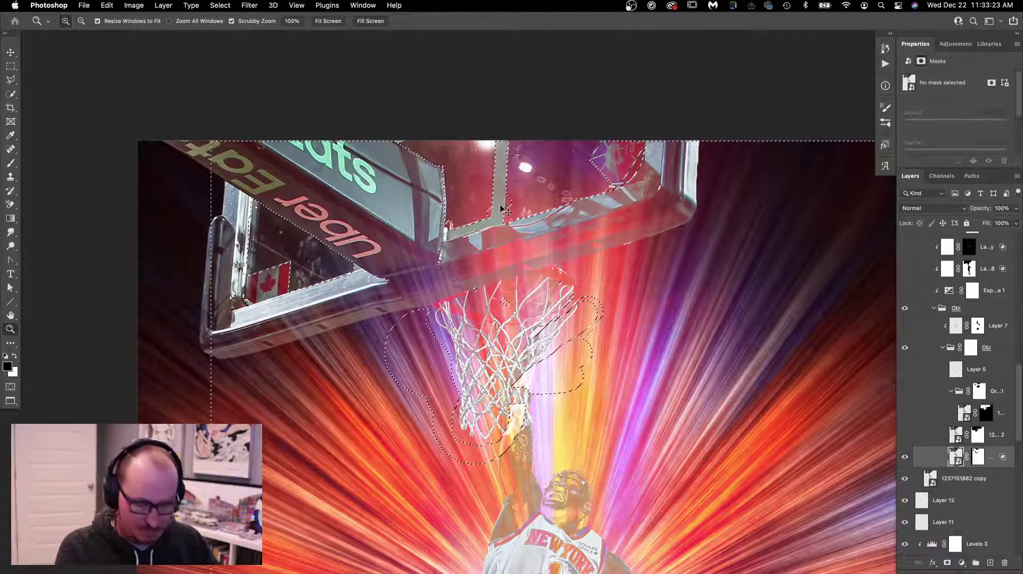
key("super+d")
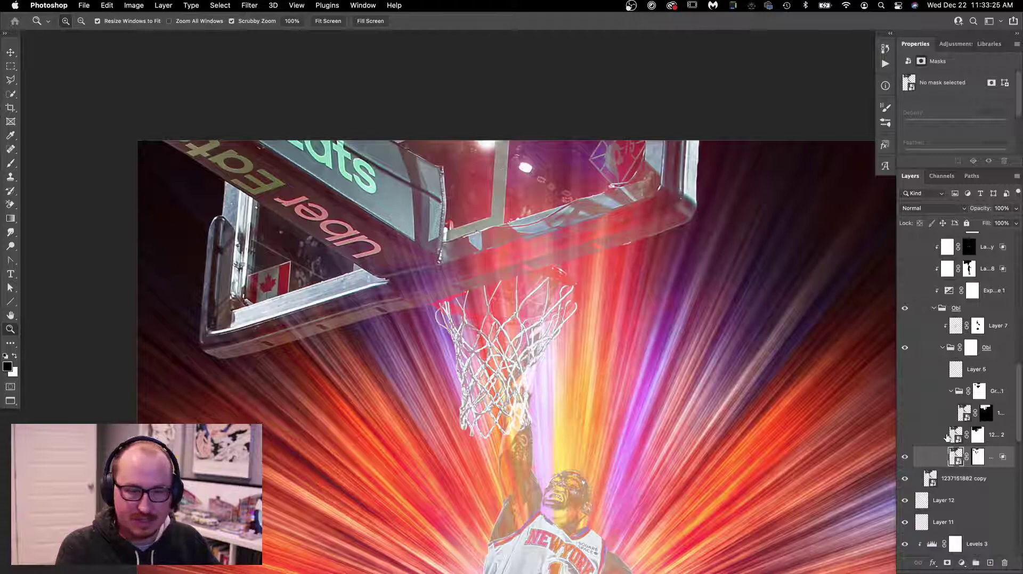
left_click(905, 435)
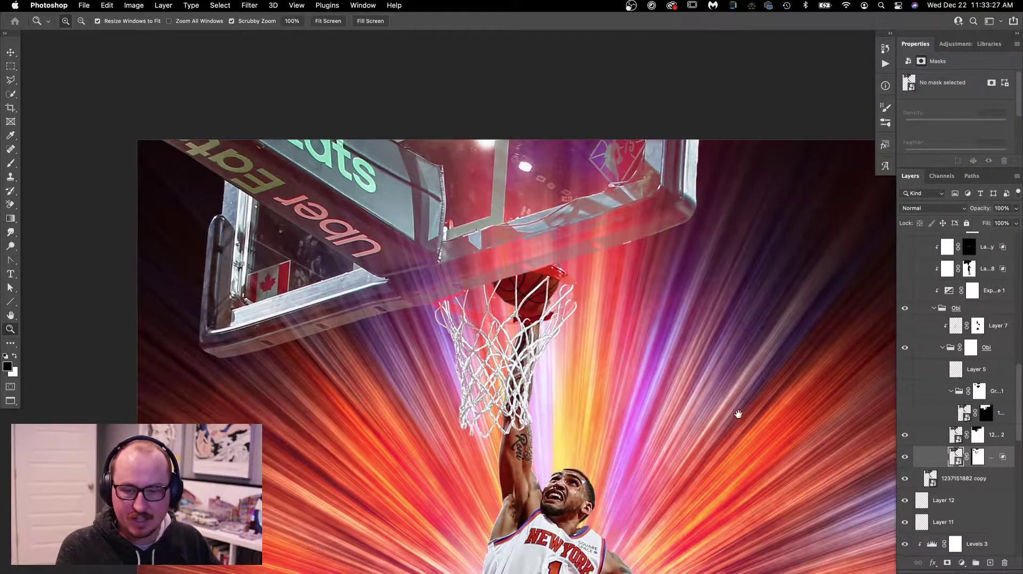
scroll(735, 414, "down", 3)
scroll(607, 345, "down", 2)
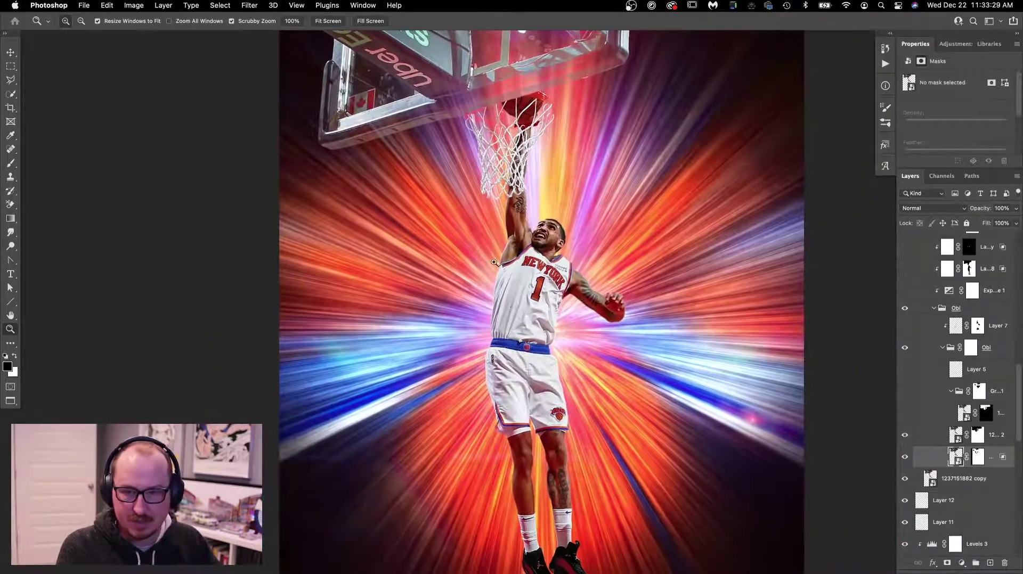
scroll(597, 256, "up", 3)
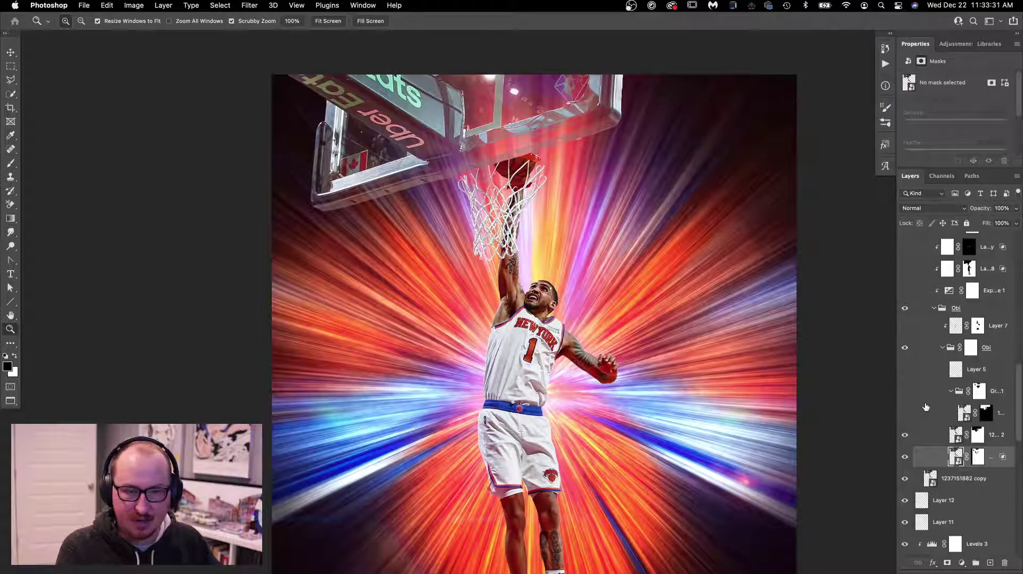
left_click(905, 436)
left_click(905, 436)
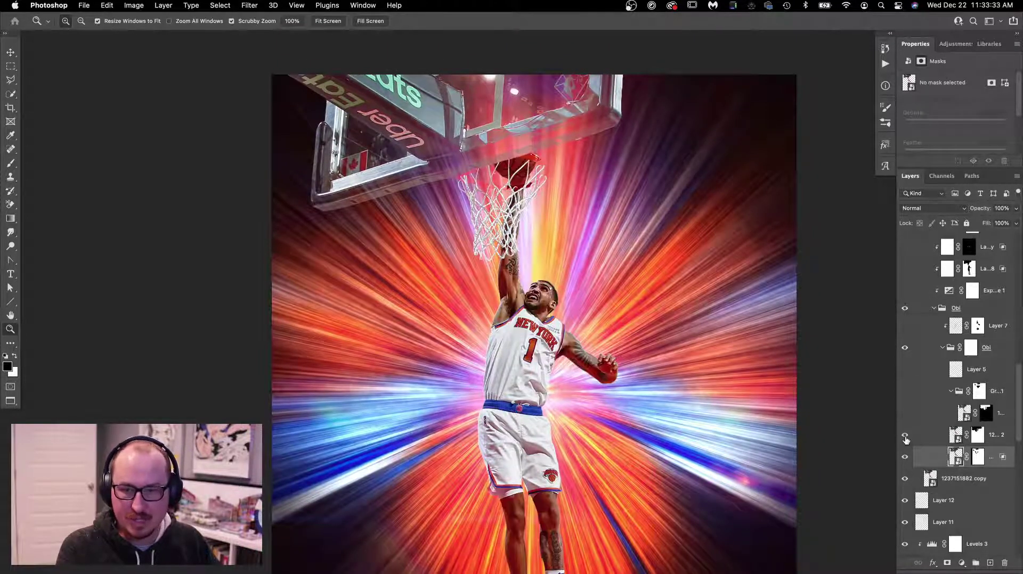
left_click(905, 436)
left_click(905, 436)
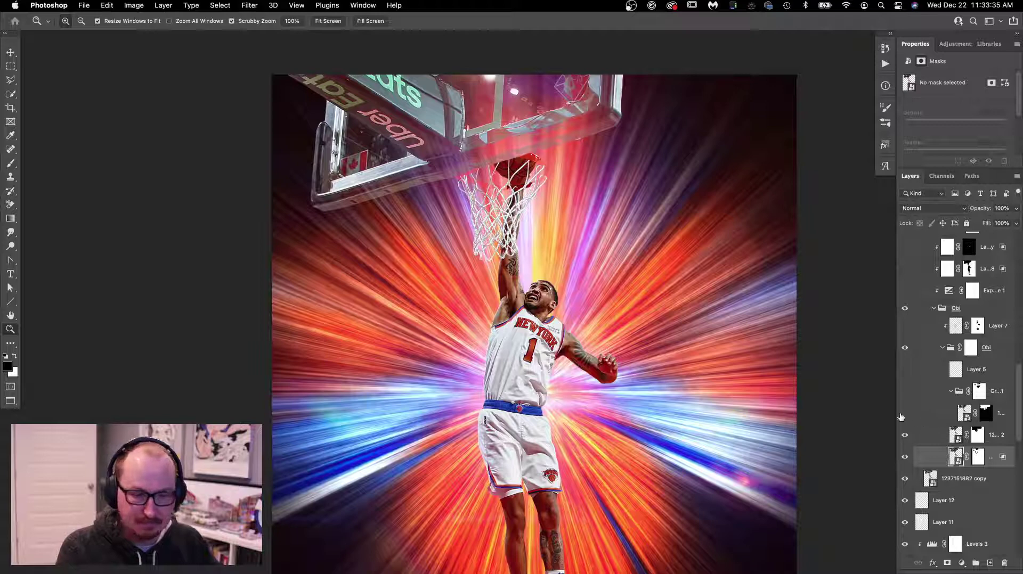
left_click(904, 414)
left_click(904, 415)
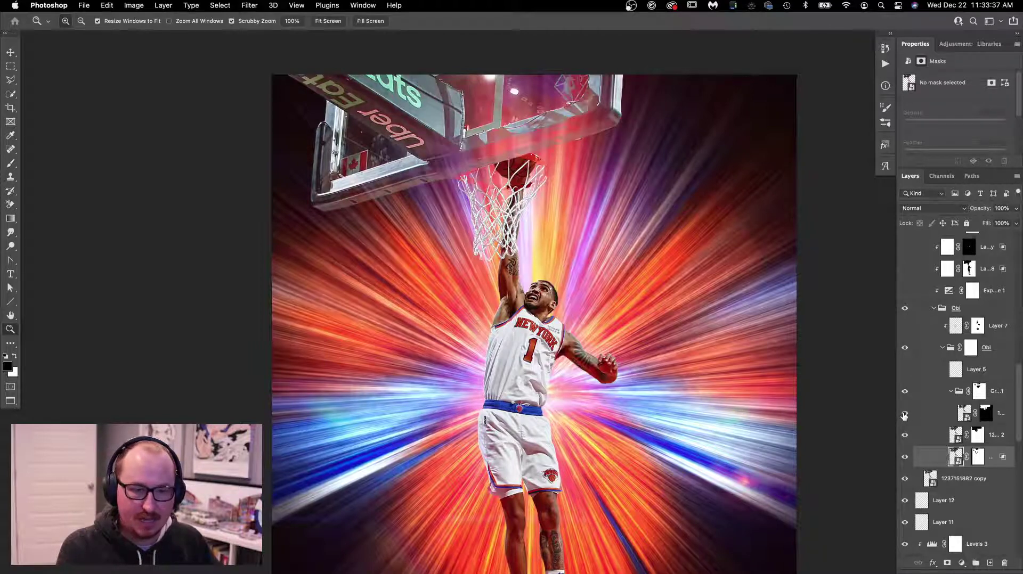
left_click(904, 415)
left_click(904, 414)
left_click(904, 415)
left_click(904, 414)
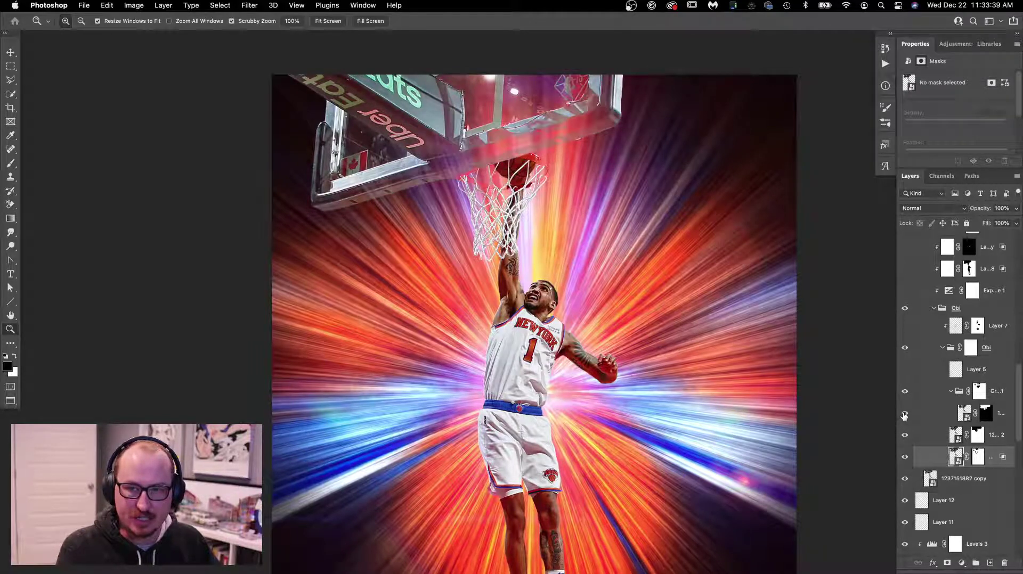
left_click(903, 414)
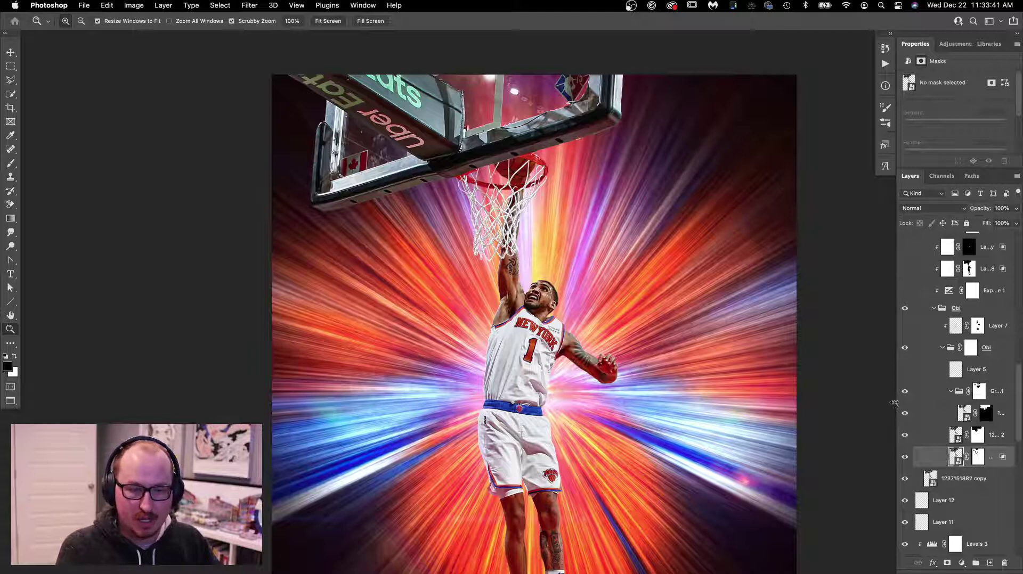
left_click_drag(896, 404, 809, 404)
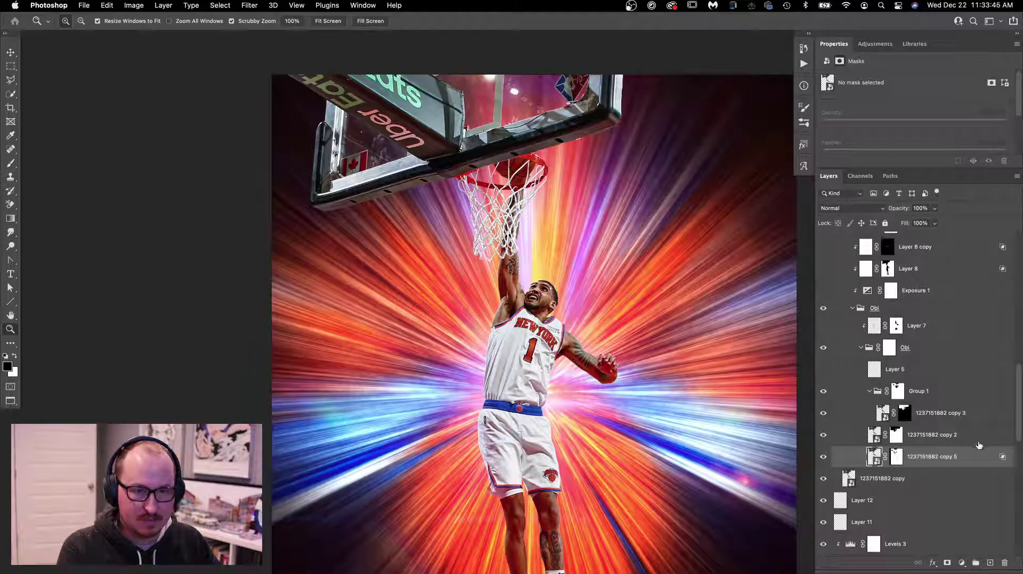
left_click(875, 435)
double_click(874, 435)
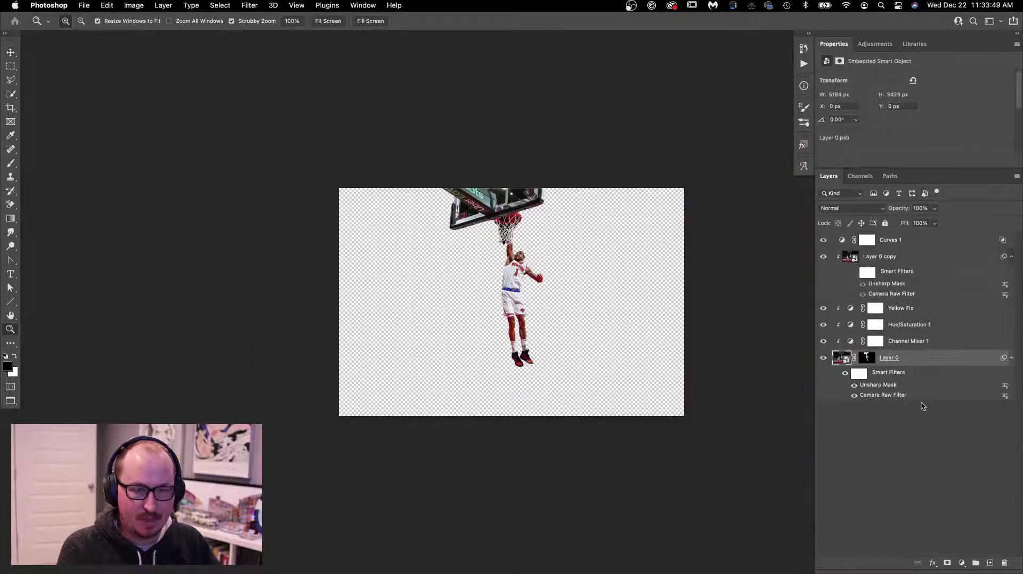
key("super+w")
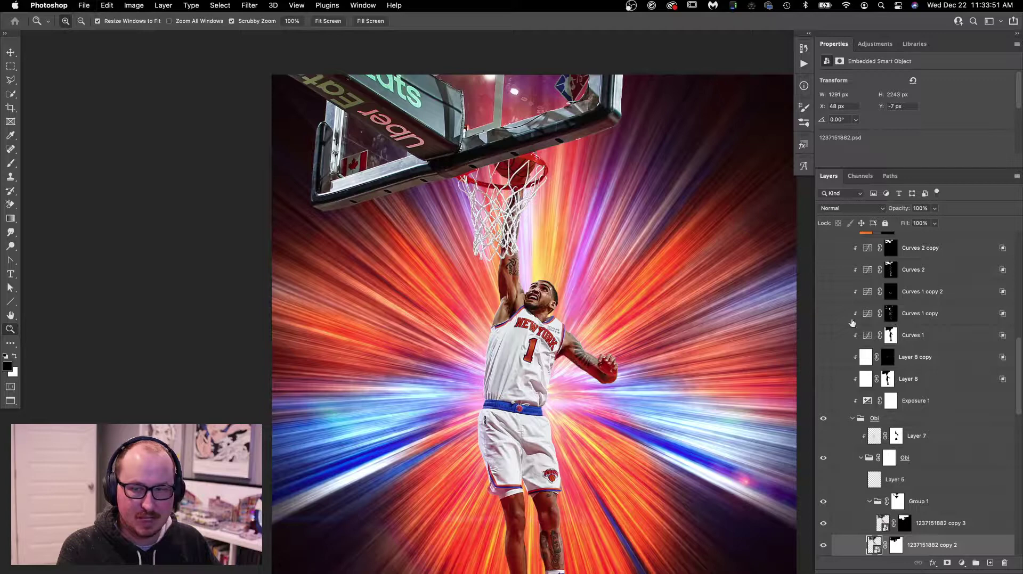
scroll(977, 472, "down", 3)
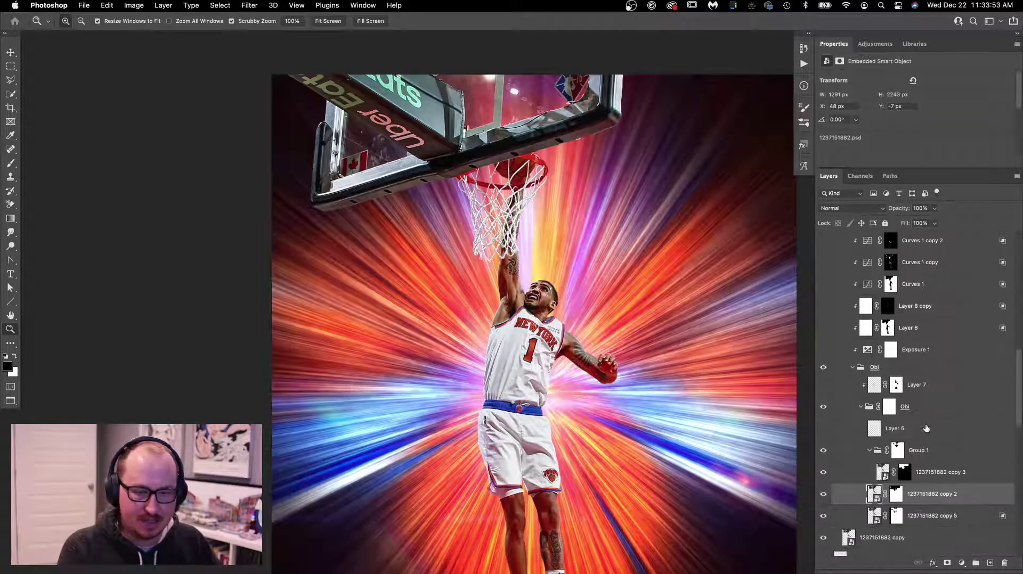
double_click(976, 508)
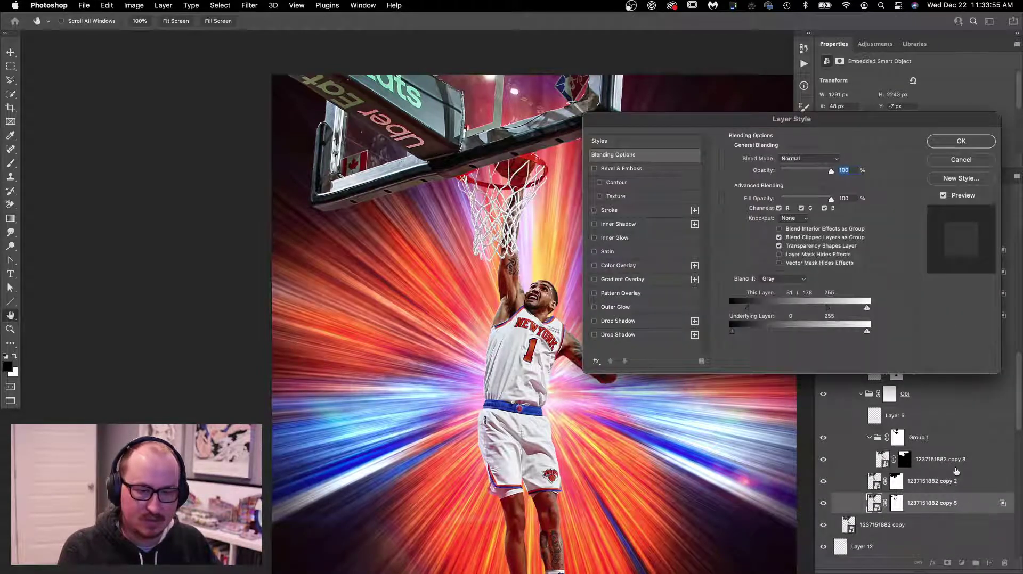
key("Return")
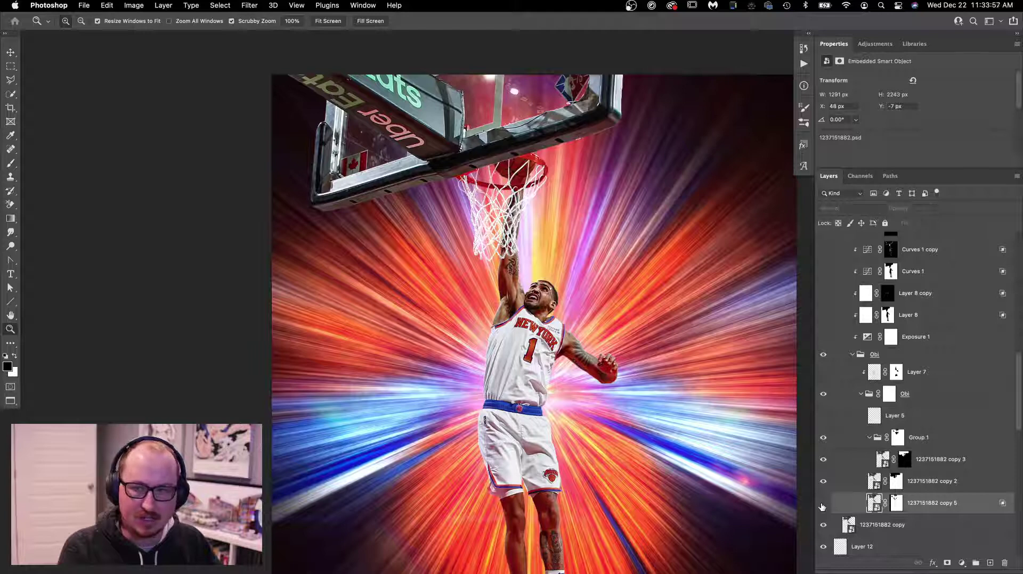
left_click(823, 503)
left_click(823, 504)
left_click(823, 503)
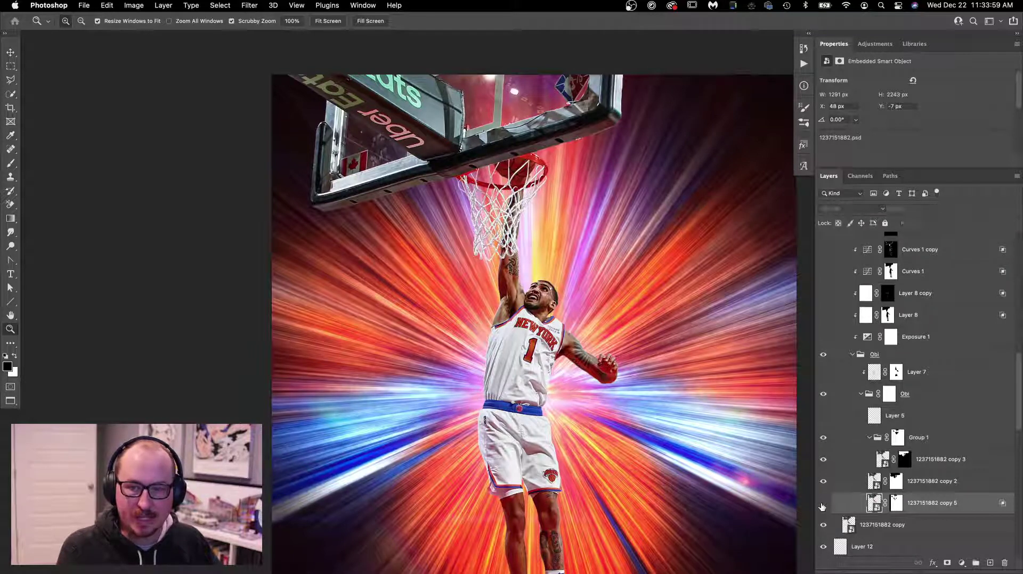
left_click(823, 504)
double_click(975, 507)
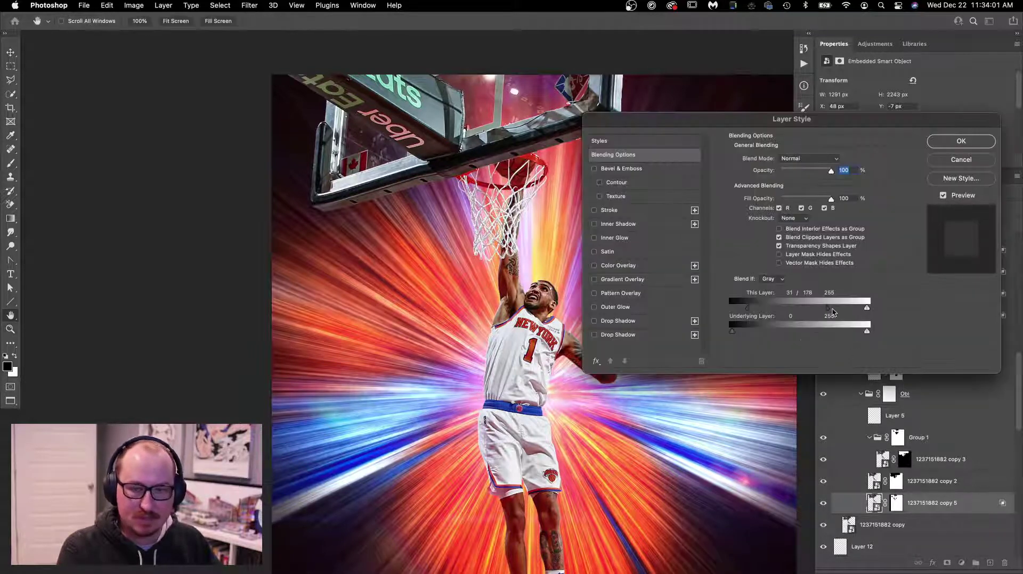
left_click_drag(828, 312, 724, 312)
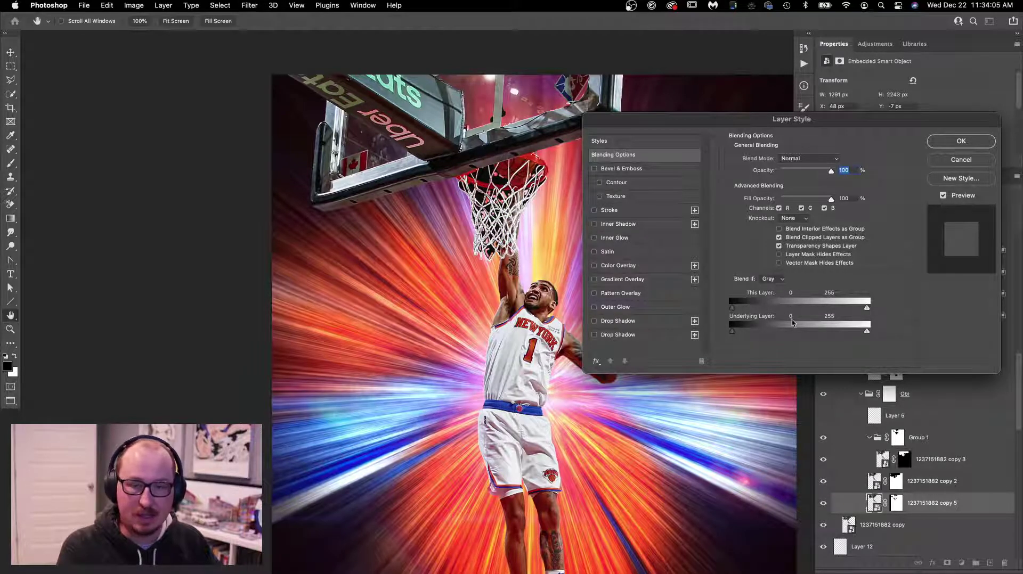
key("Return")
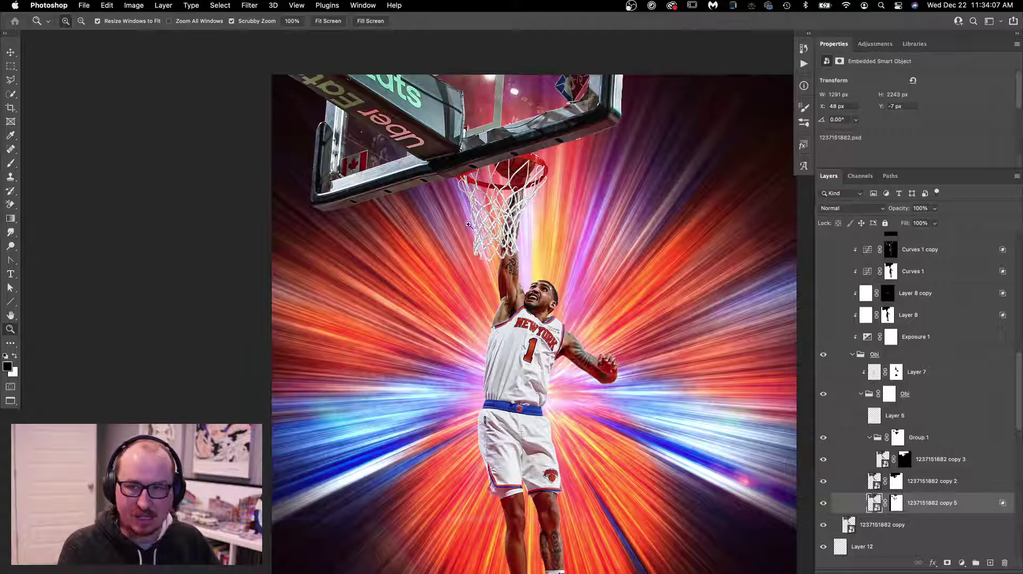
left_click_drag(507, 217, 543, 197)
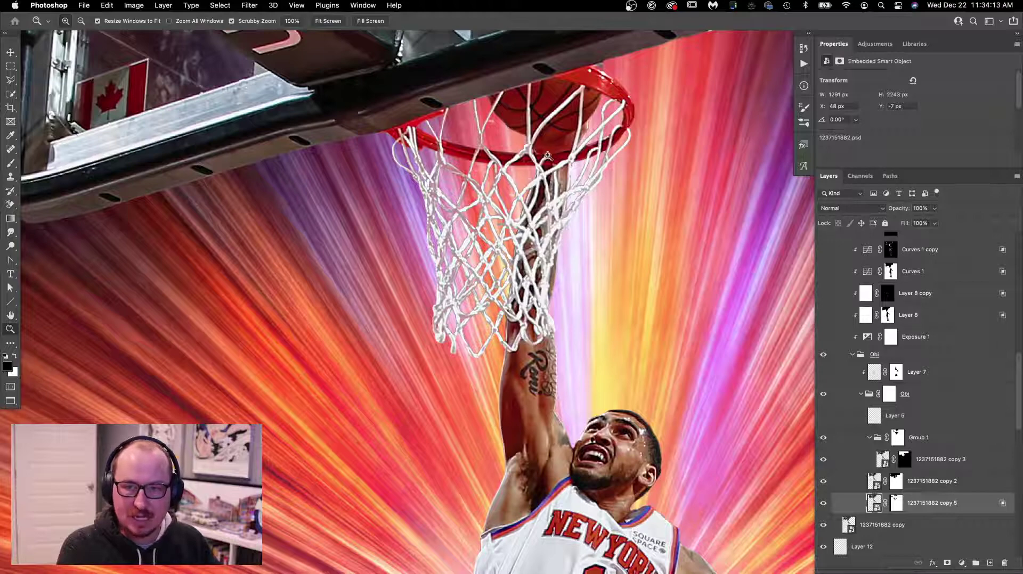
left_click(530, 296, "alt")
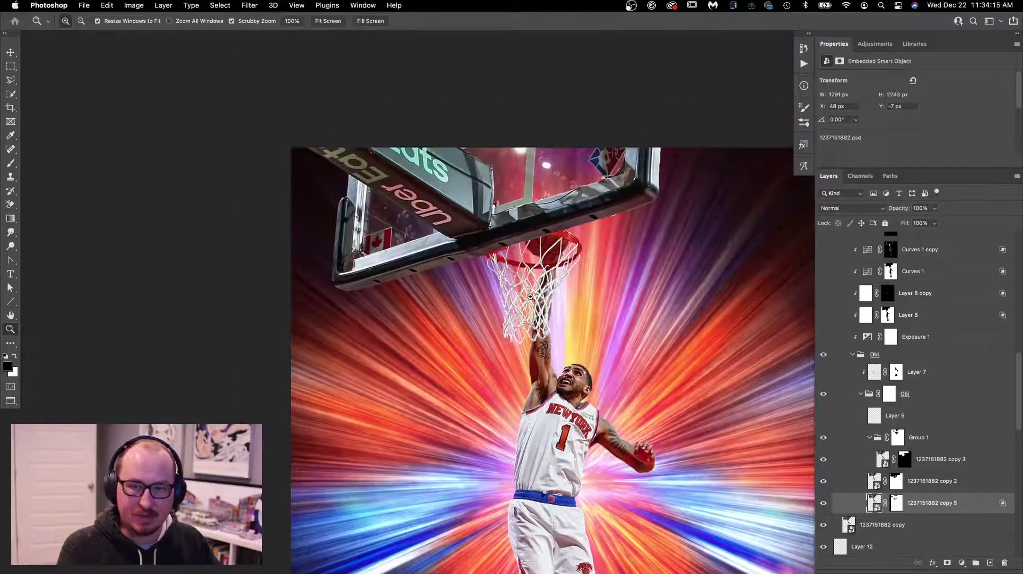
- Show Layer 5 at the top of the nested Obi group and select that group's mask
left_click(872, 420)
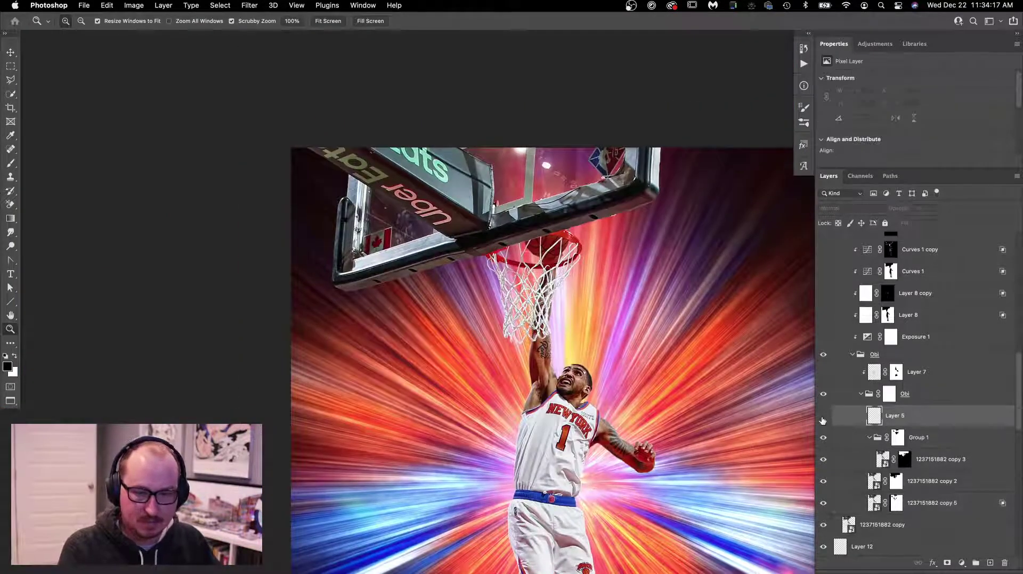
left_click(874, 416, "super")
key("Return")
left_click(856, 392)
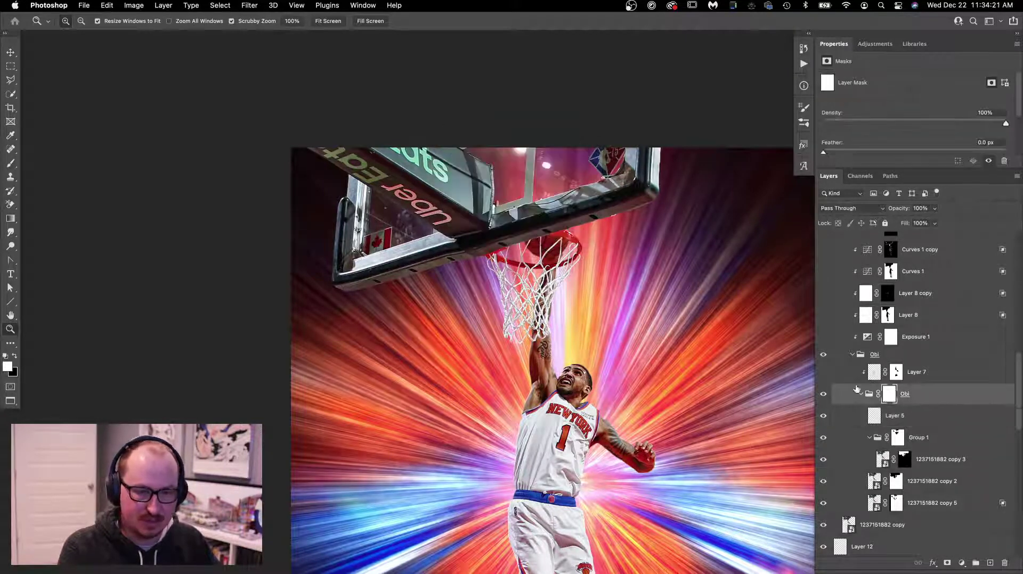
- Show Layer 7 above the nested Obi group, compare its effect on the shorts up close and collapse the outer Obi group
scroll(715, 384, "down", 5)
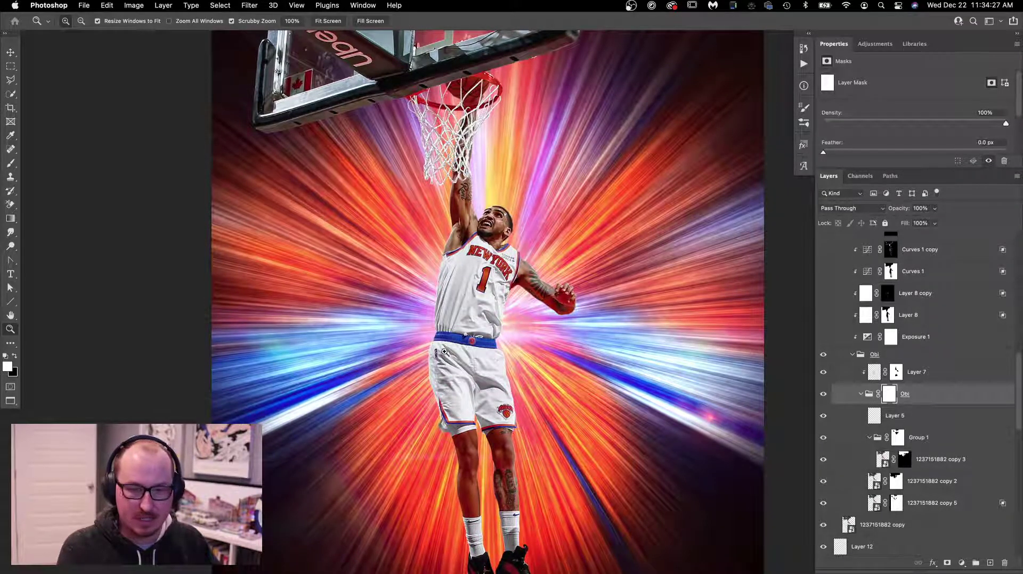
left_click_drag(463, 403, 463, 404)
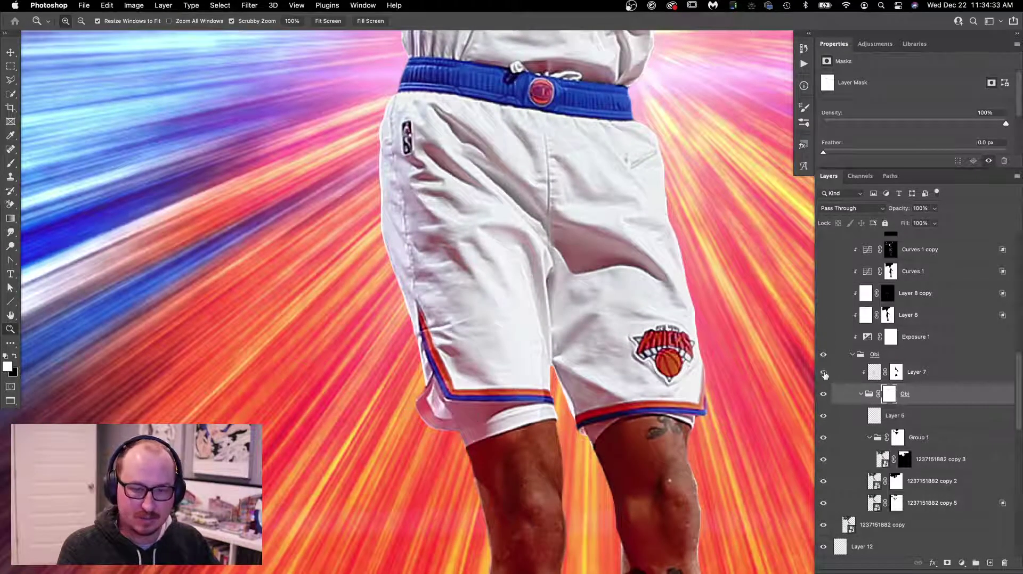
left_click(823, 372)
left_click(857, 355)
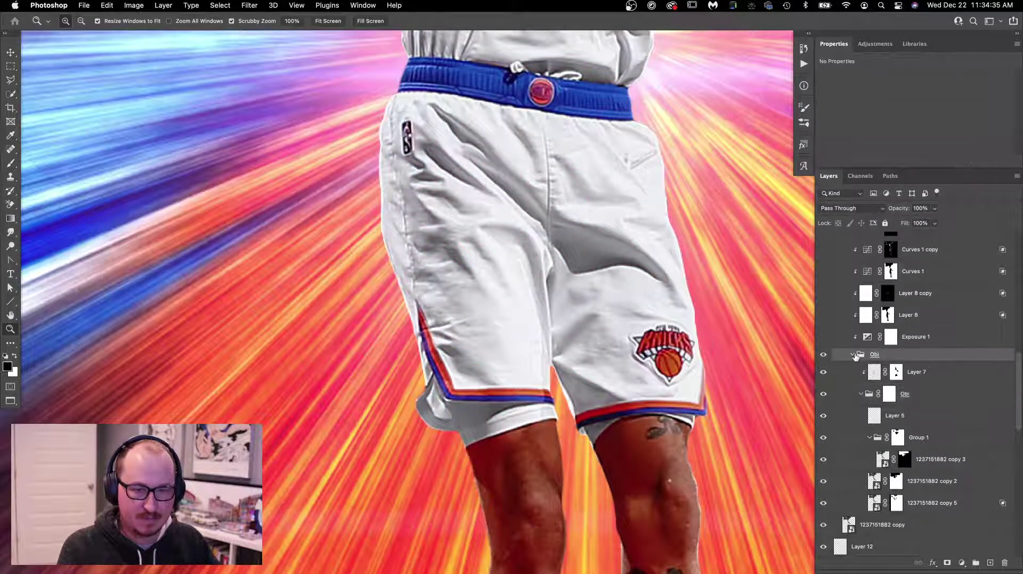
left_click(851, 355)
- Show the Exposure 1 adjustment clipped to the Obi group and view its effect on the whole player
left_click(663, 308, "alt")
left_click(662, 309, "alt")
left_click(639, 320, "alt")
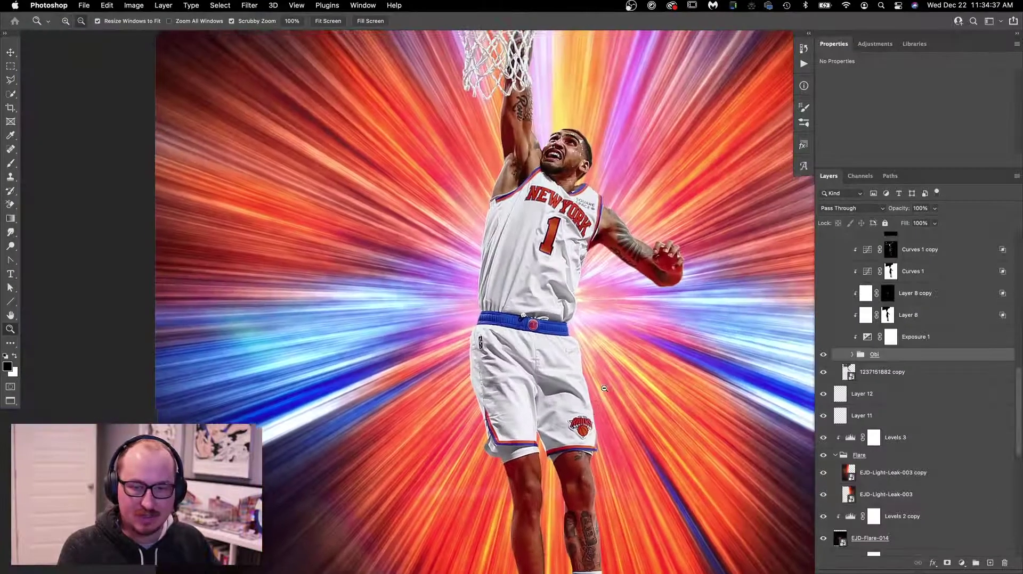
left_click(612, 335, "alt")
left_click(586, 348, "alt")
left_click(849, 337)
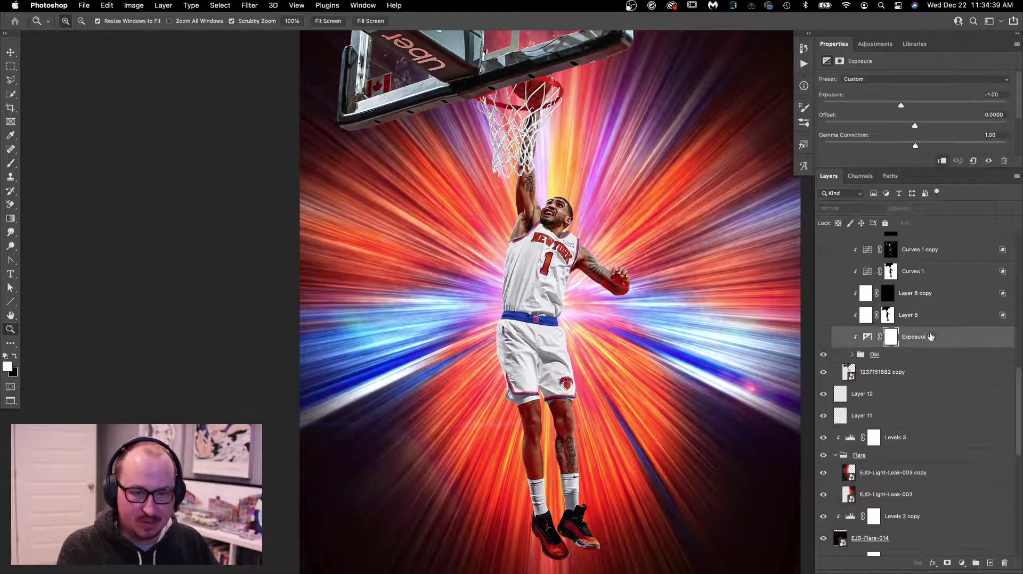
left_click(823, 340)
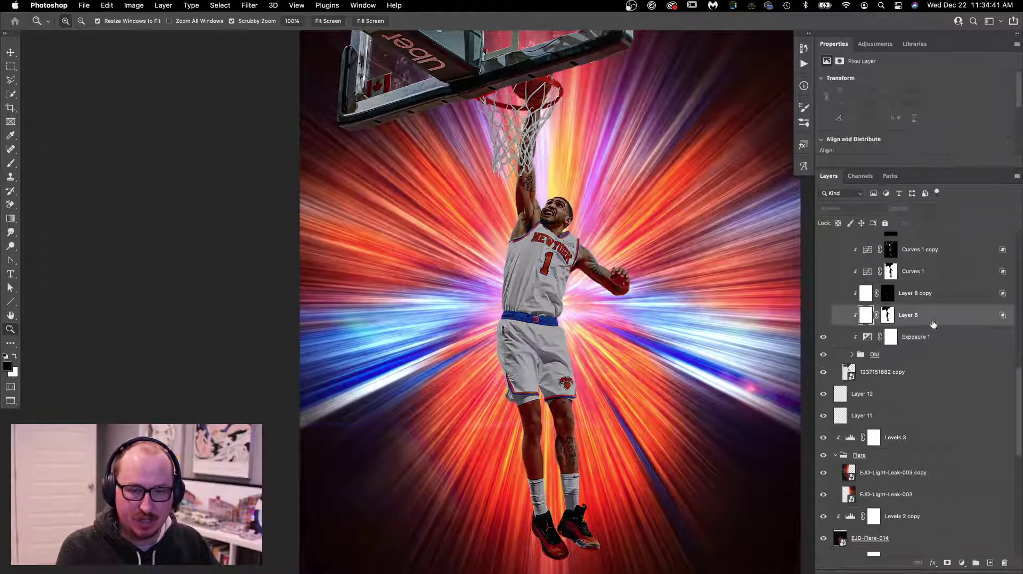
- Show Layer 8, Layer 8 copy and Curves 1 above the exposure adjustment, examining the player up close
left_click(831, 319)
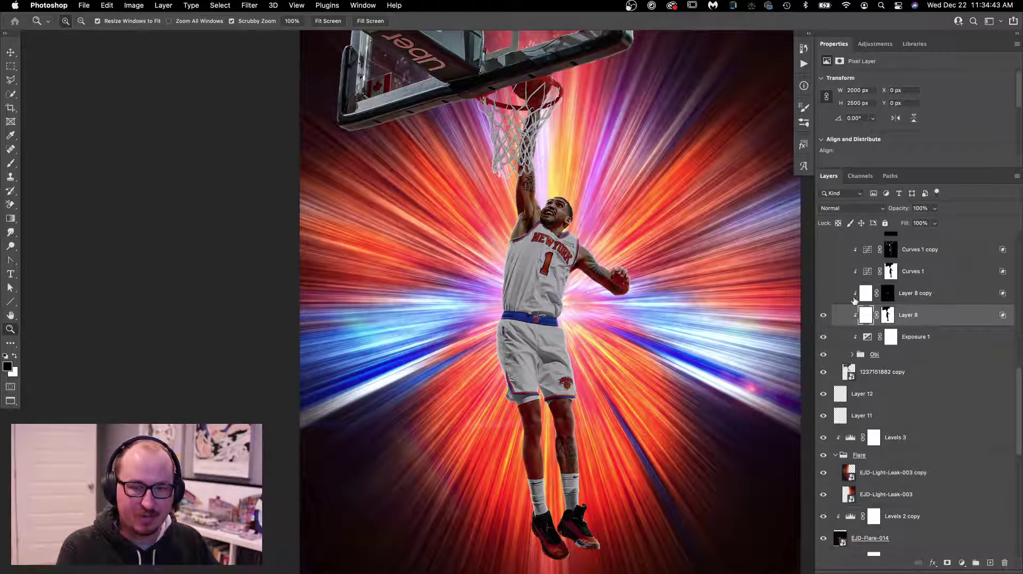
left_click(835, 298)
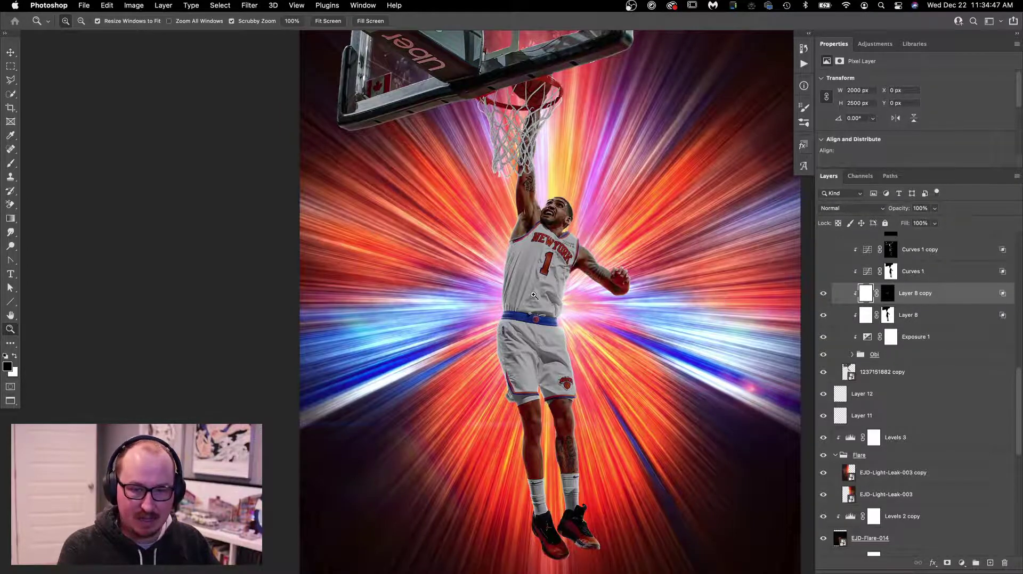
left_click_drag(533, 295, 542, 247)
left_click(921, 273)
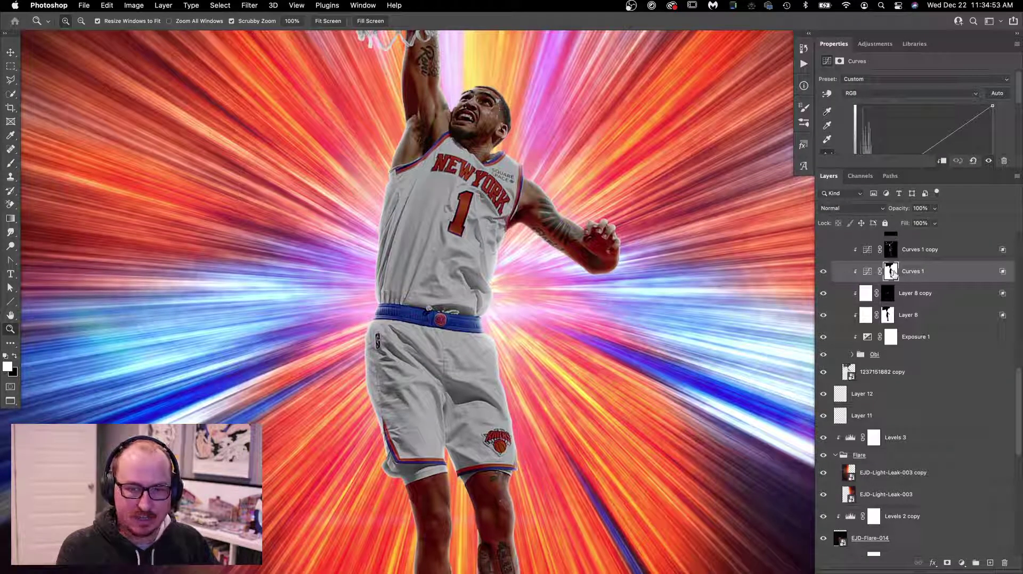
- Show the Curves 1 copy adjustment above Curves 1 and display its mask on its own, examining the painted strokes across the player and net
left_click(919, 250)
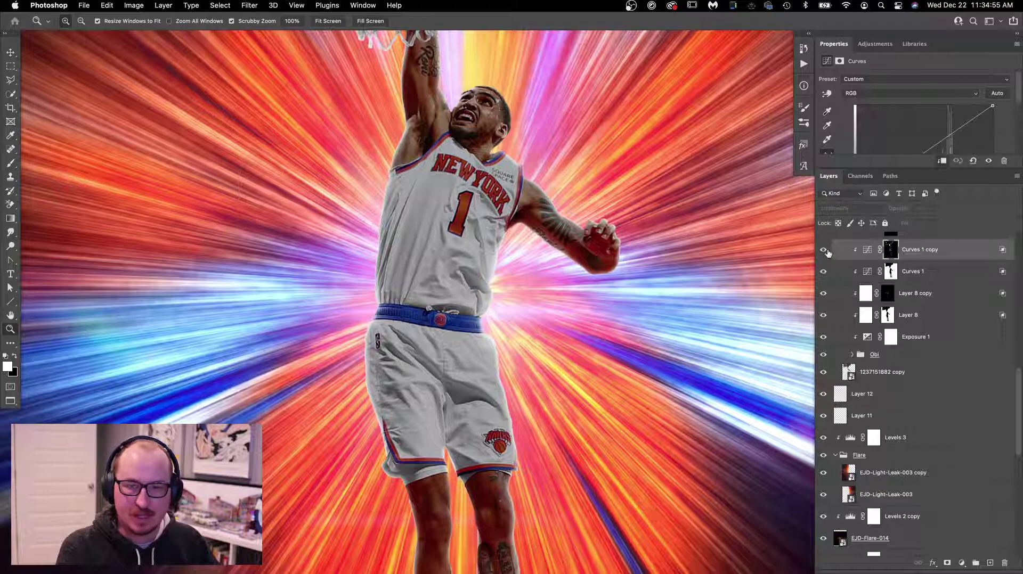
left_click(890, 250, "super")
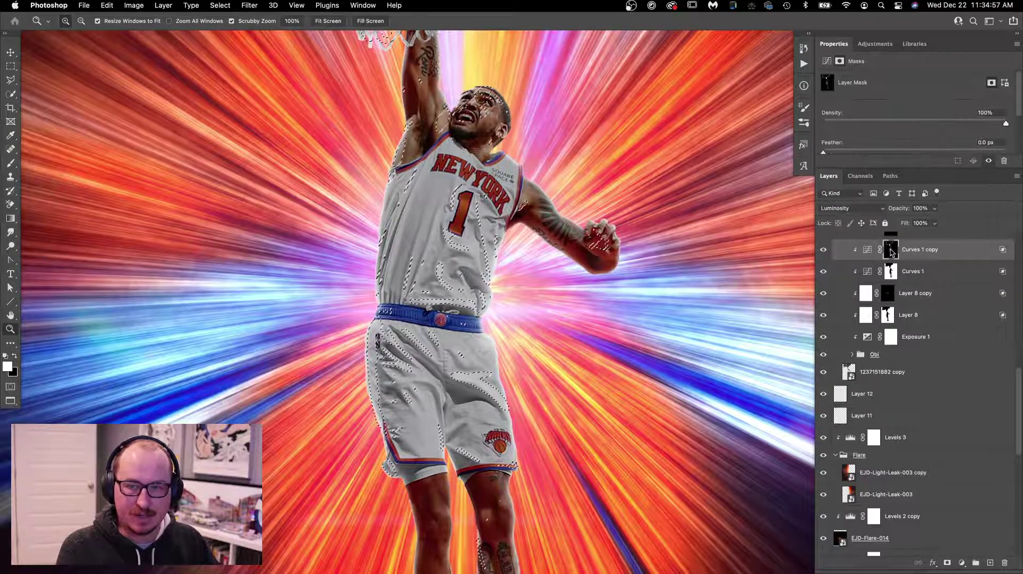
left_click(890, 250, "alt")
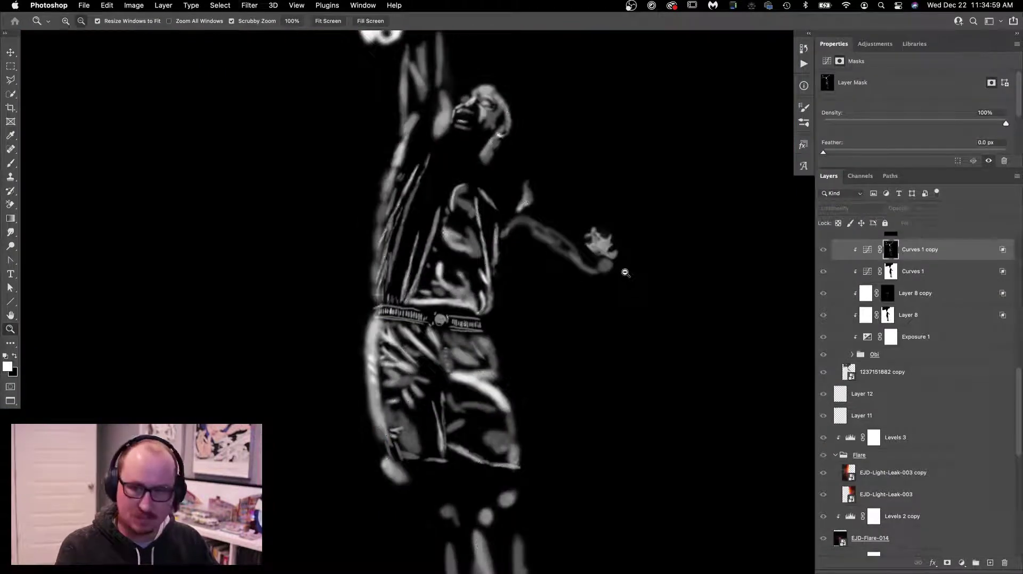
left_click(625, 273, "alt")
left_click_drag(621, 281, 602, 368)
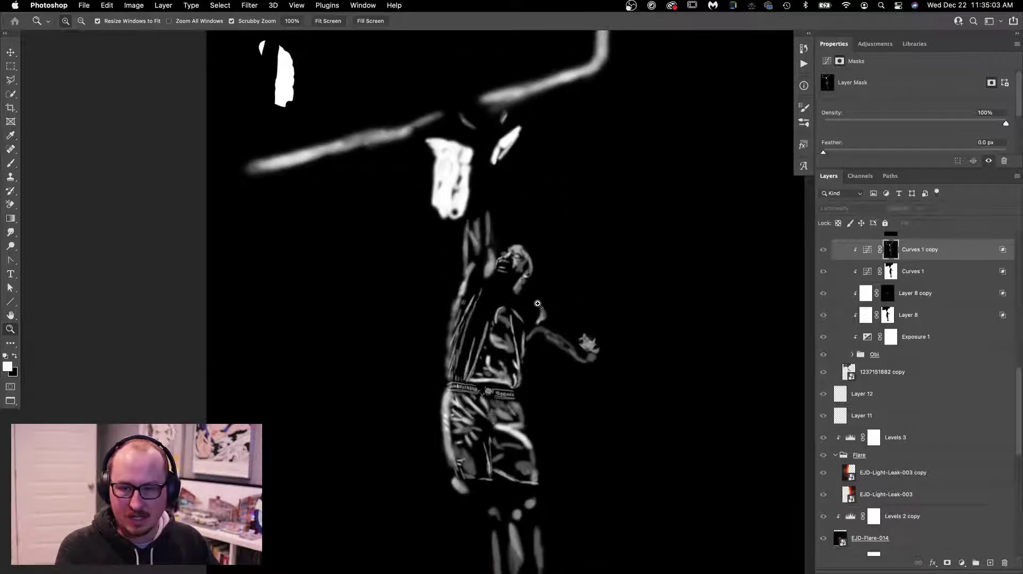
left_click(520, 350)
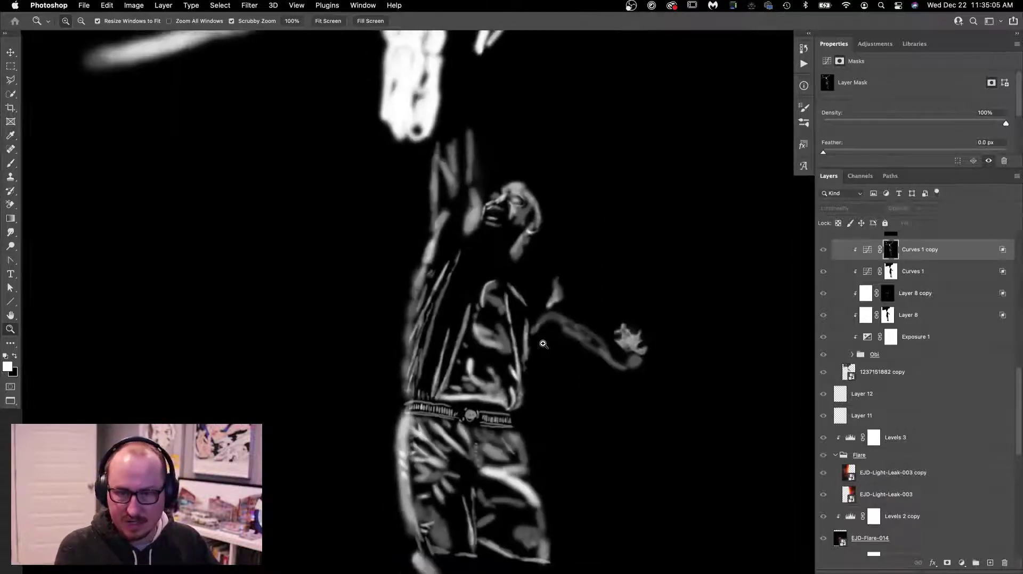
left_click(543, 344, "alt")
left_click_drag(533, 357, 543, 235)
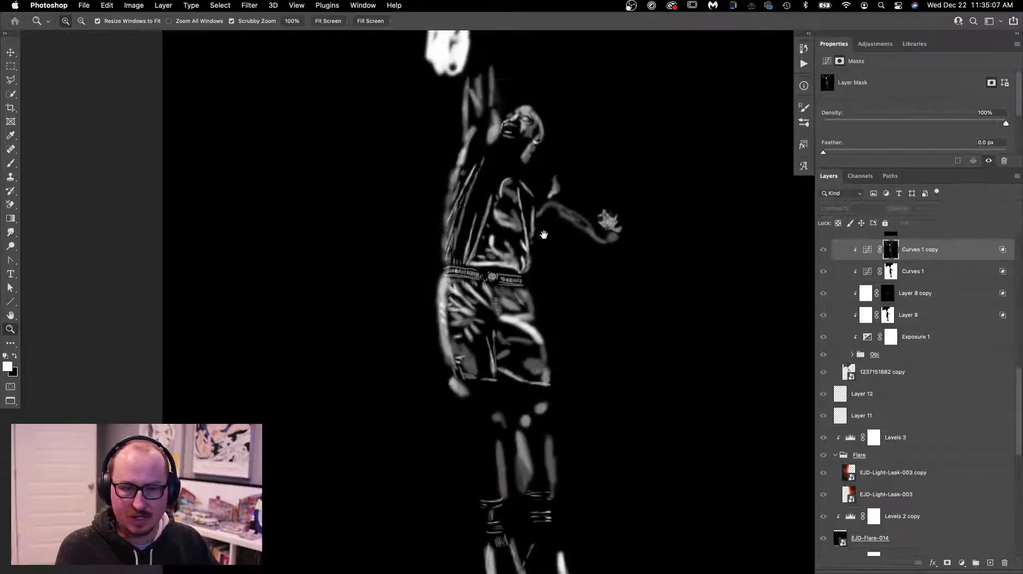
left_click_drag(577, 275, 560, 294)
scroll(913, 282, "up", 2)
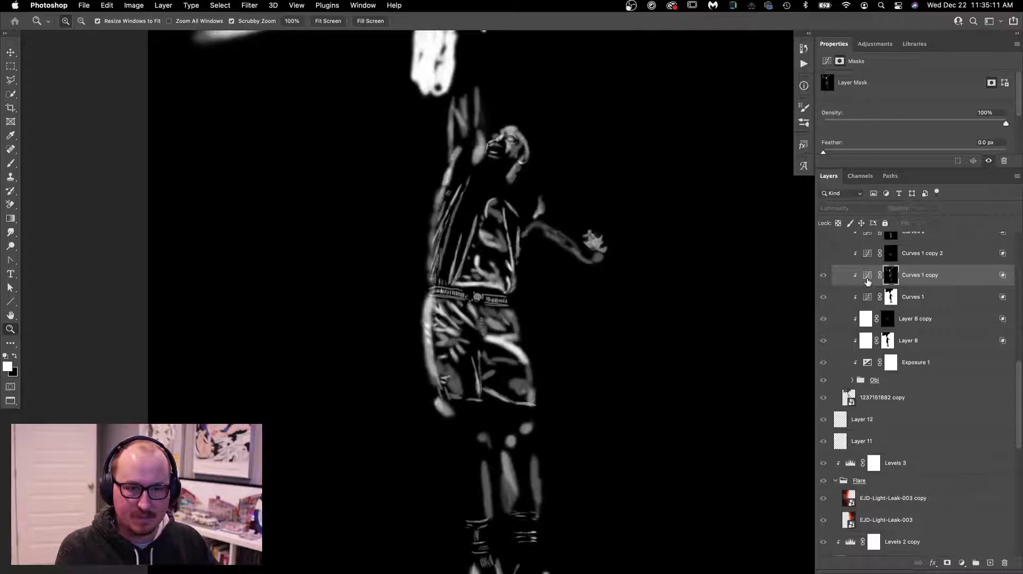
- Return to the full image, show Curves 1 copy 2 and display its mask on its own
left_click(824, 278, "alt")
left_click(921, 253)
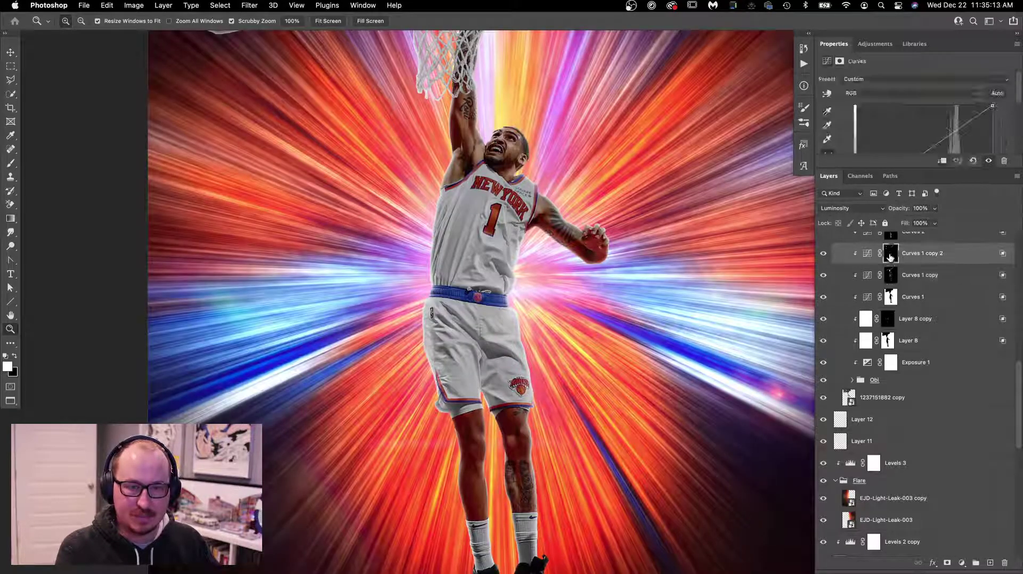
left_click(891, 254, "alt")
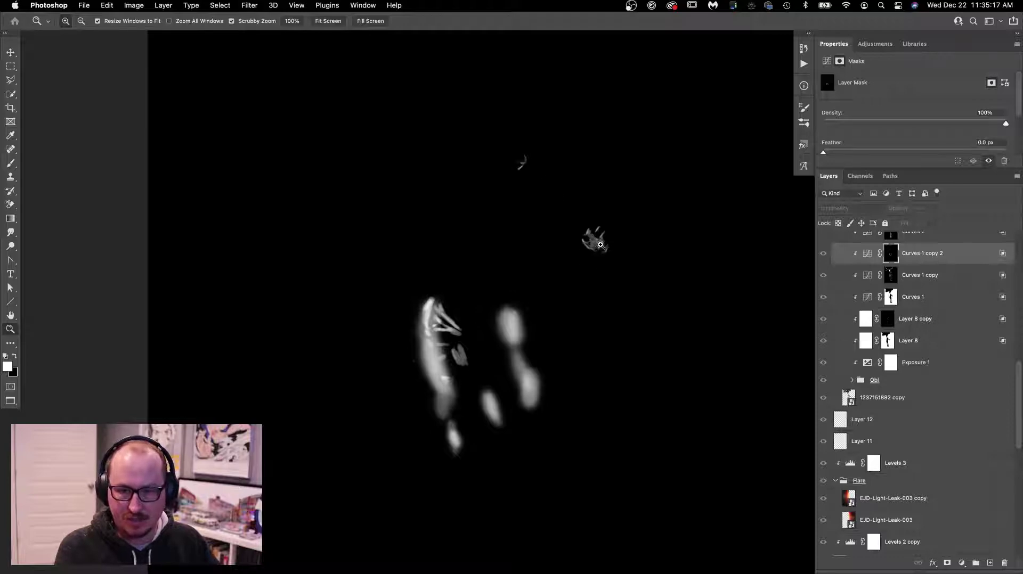
- Show the Curves 2 adjustment, compare the image with and without it, and inspect its mask on its own
scroll(909, 255, "up", 2)
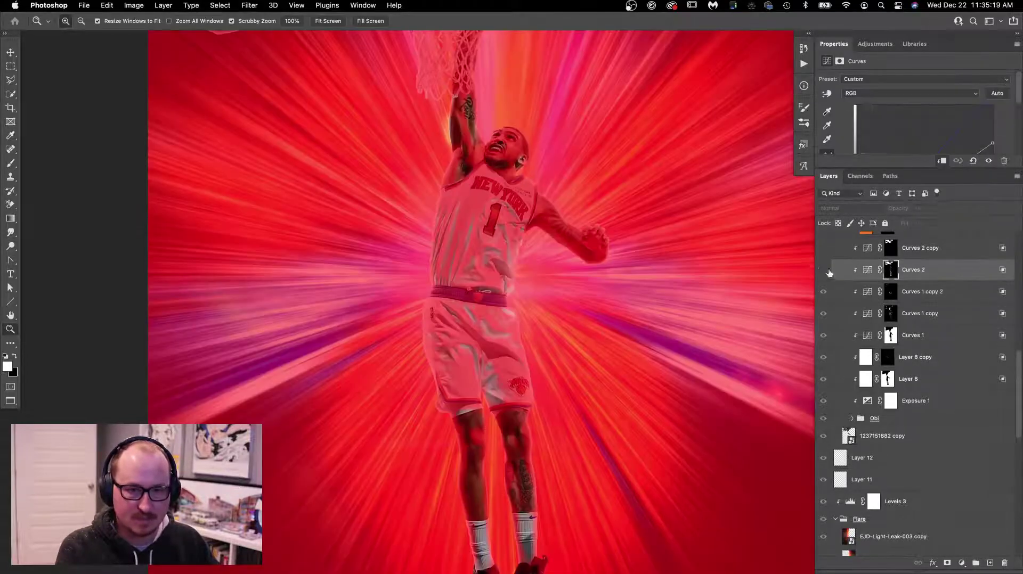
left_click(912, 271)
left_click(824, 273)
left_click(823, 272)
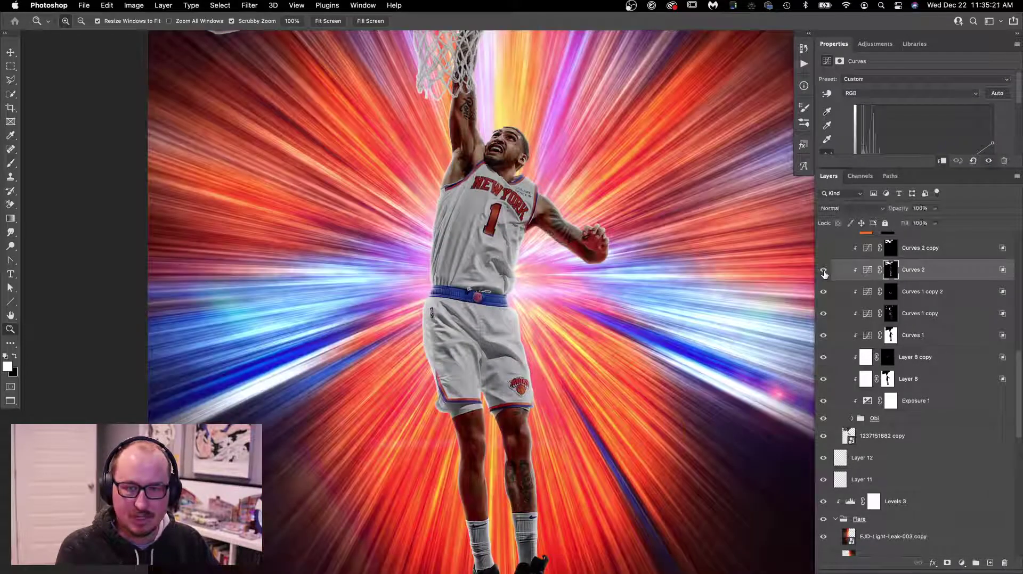
left_click(824, 273)
left_click(823, 273)
left_click(899, 271, "alt")
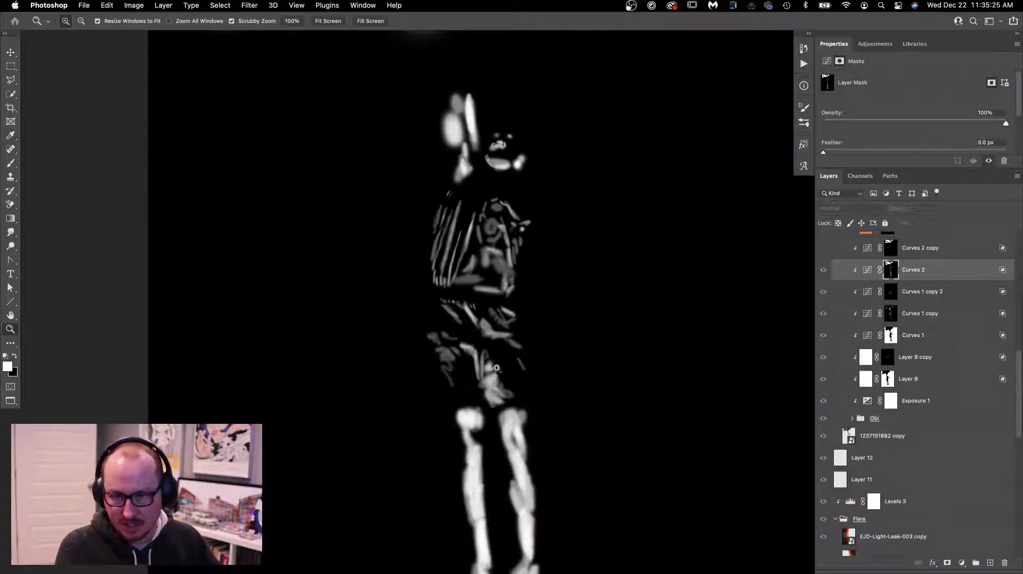
left_click(867, 270)
- Show the Curves 2 copy adjustment and compare its effect on the backboard and hoop
left_click(890, 248)
left_click(823, 247)
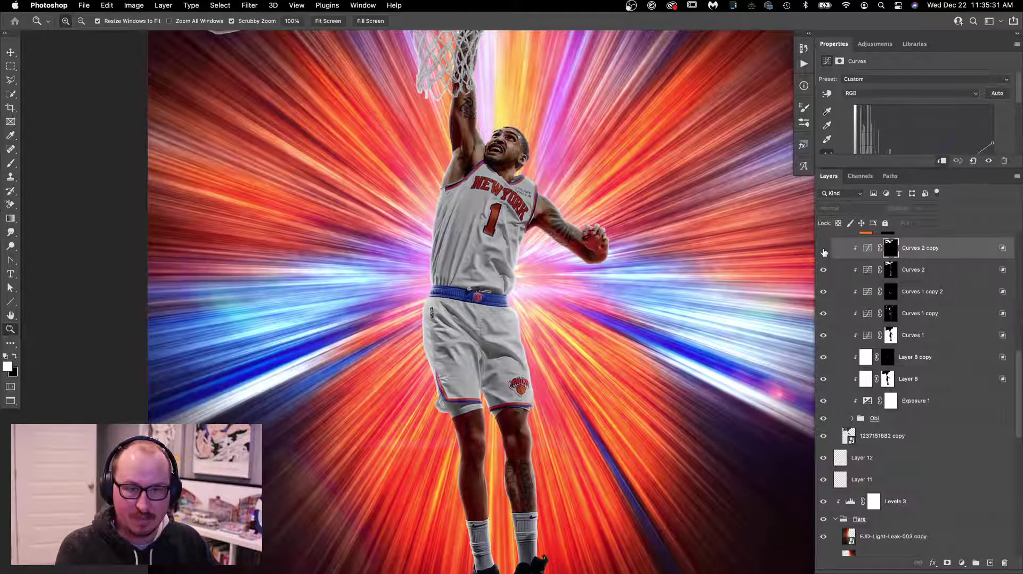
left_click_drag(664, 209, 651, 261)
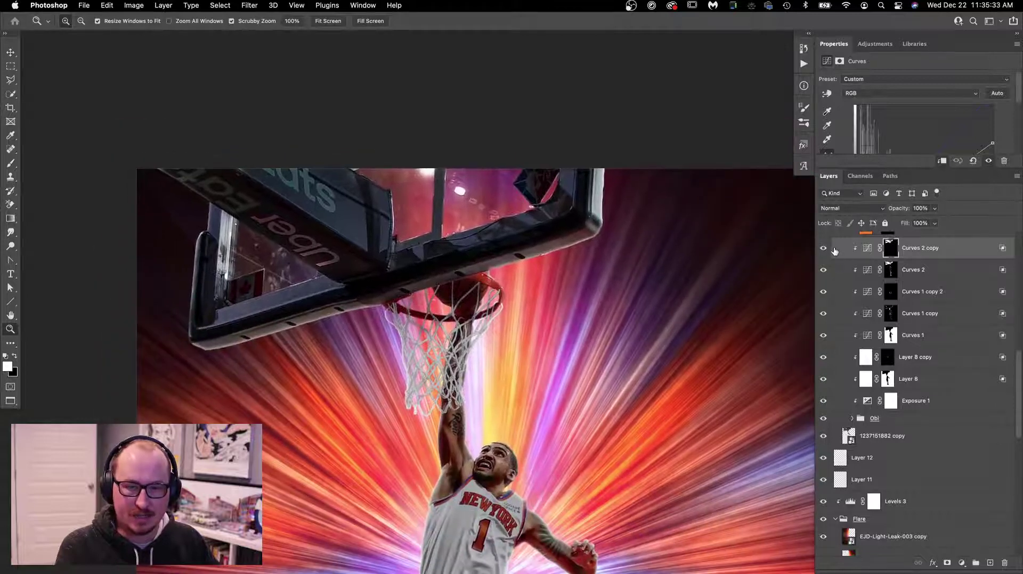
left_click(823, 247)
left_click(823, 248)
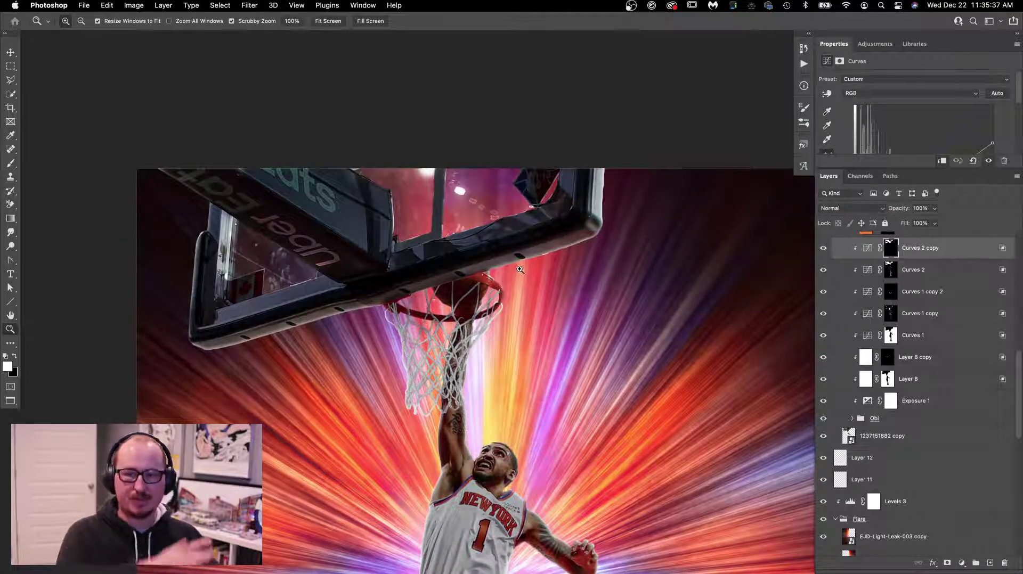
- Show the orange Overlay fill on Layer 9, inspect its mask on its own and return to the full image
scroll(916, 346, "up", 4)
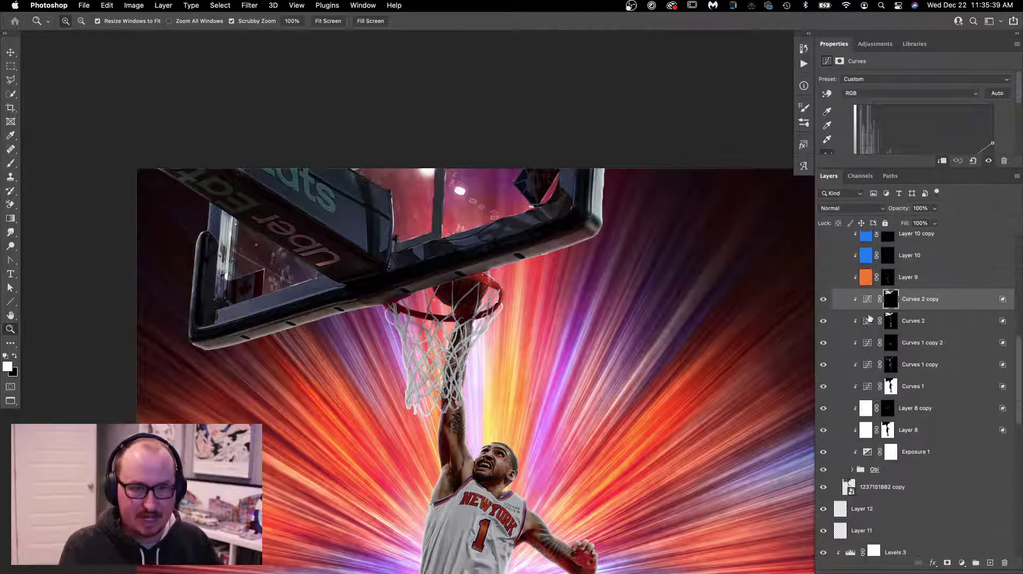
scroll(578, 349, "down", 5)
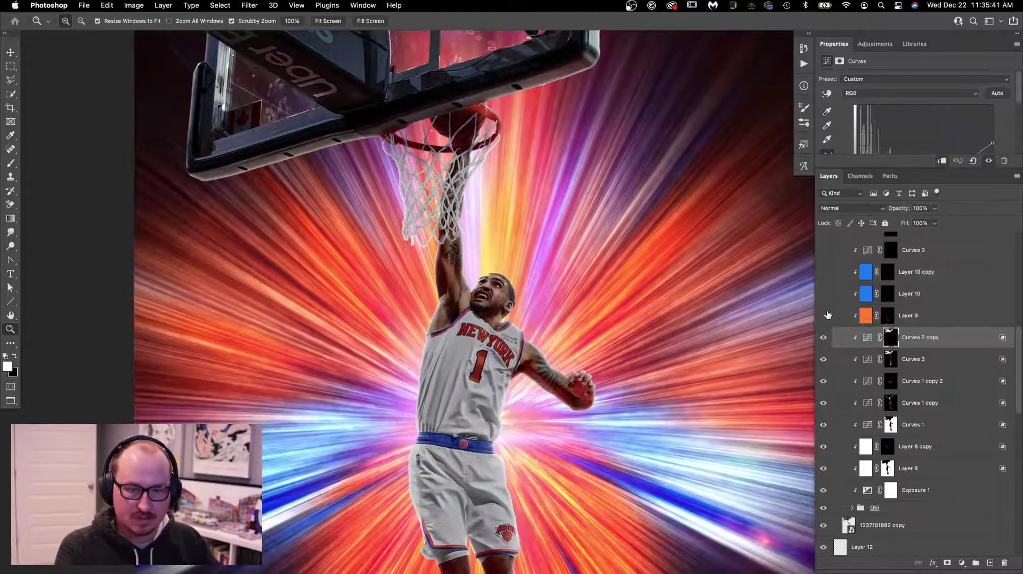
left_click(887, 315, "alt")
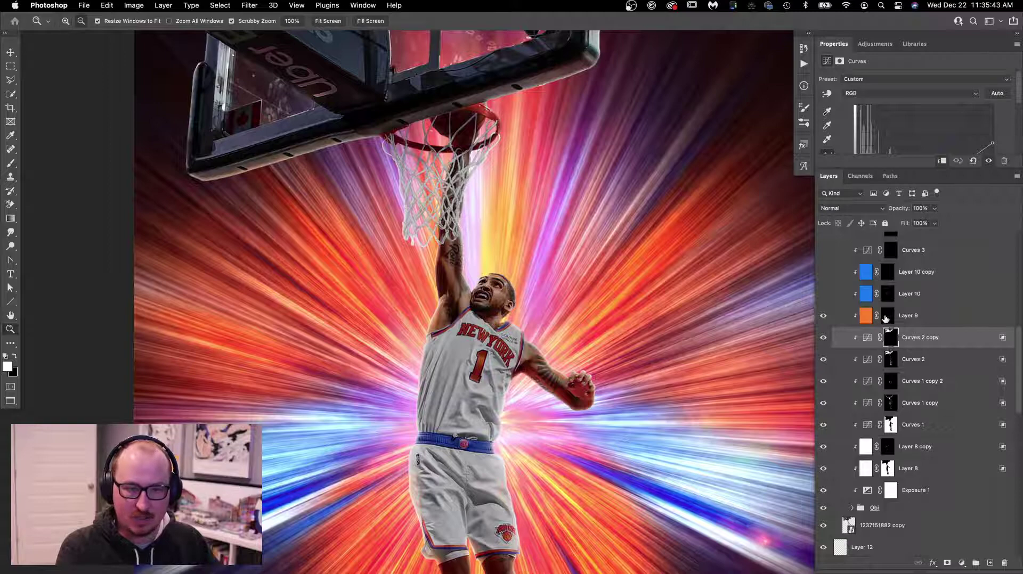
left_click_drag(589, 326, 582, 228)
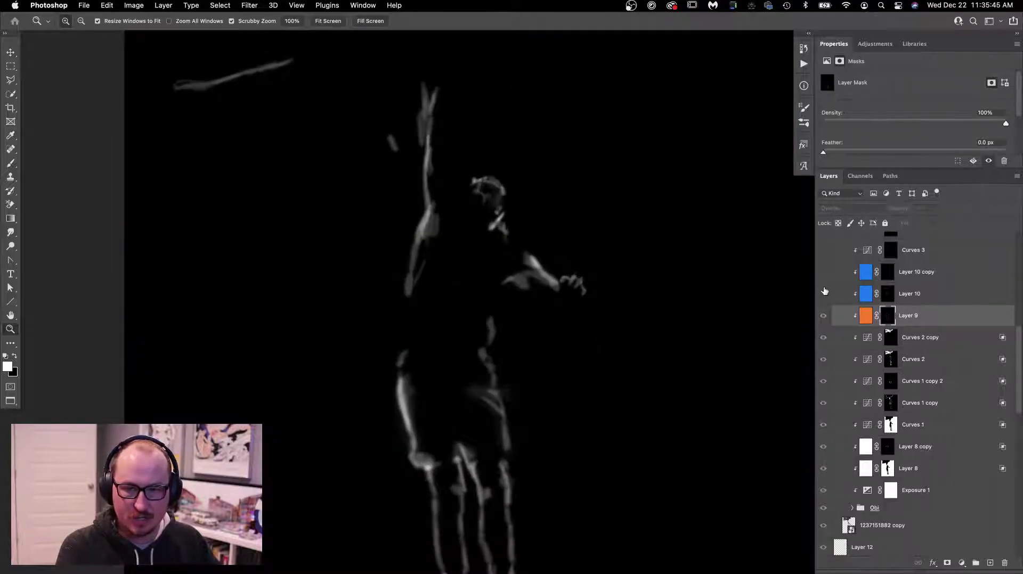
left_click(865, 317)
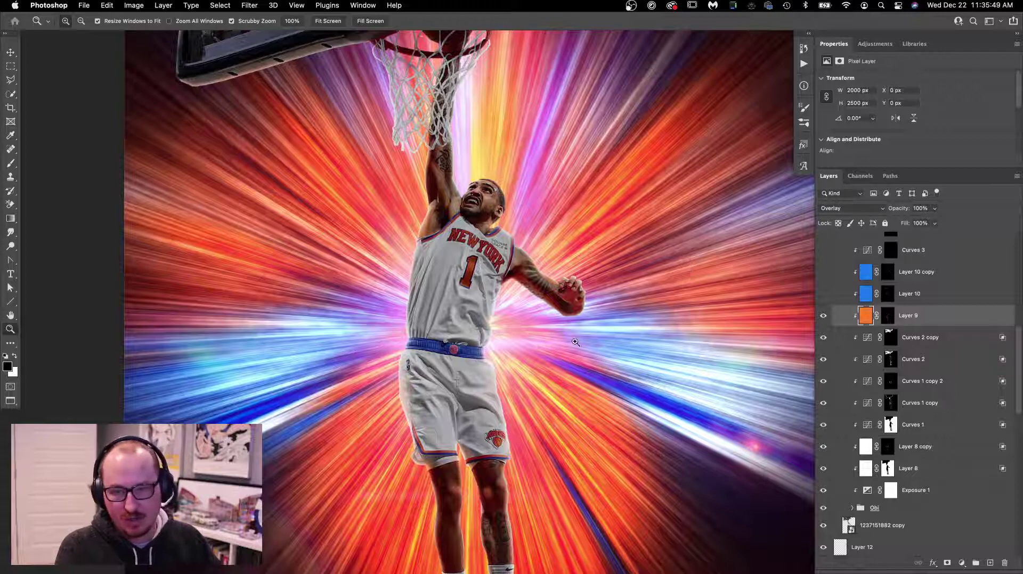
left_click(886, 316, "alt")
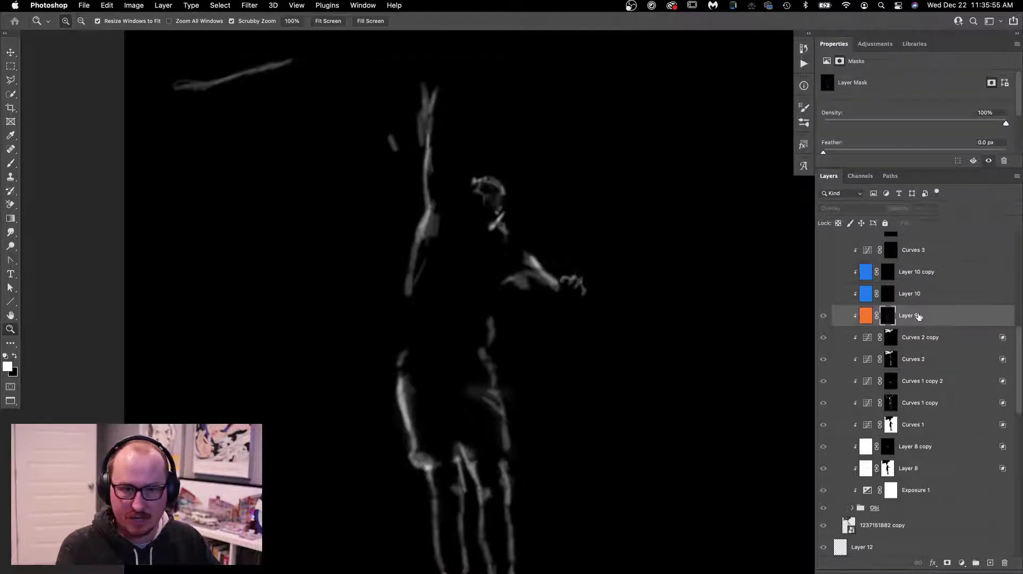
left_click(847, 320)
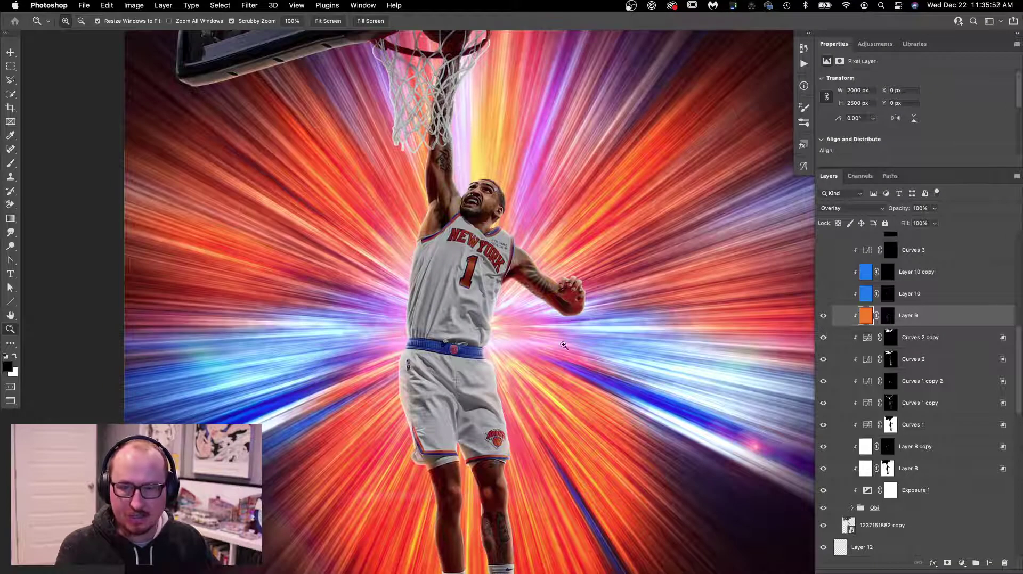
- Show the blue fills on Layer 10 and Layer 10 copy, and display Layer 10's mask on its own
left_click(823, 294)
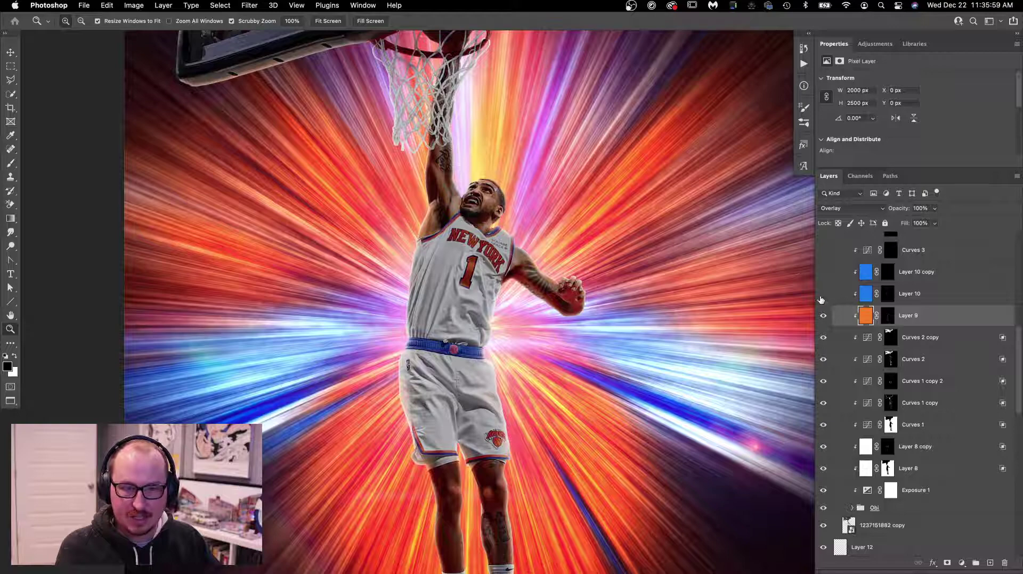
left_click(823, 273)
left_click(898, 304)
left_click(888, 294, "alt")
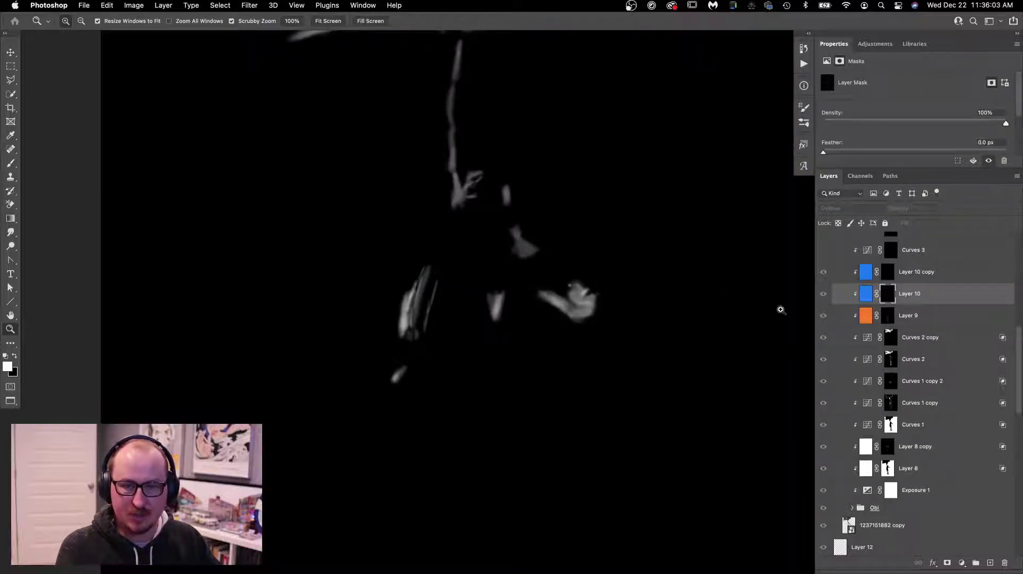
- Compare the image with and without Layer 10 copy, examining the blue Color tint on the player's lowered hand up close
left_click(909, 278)
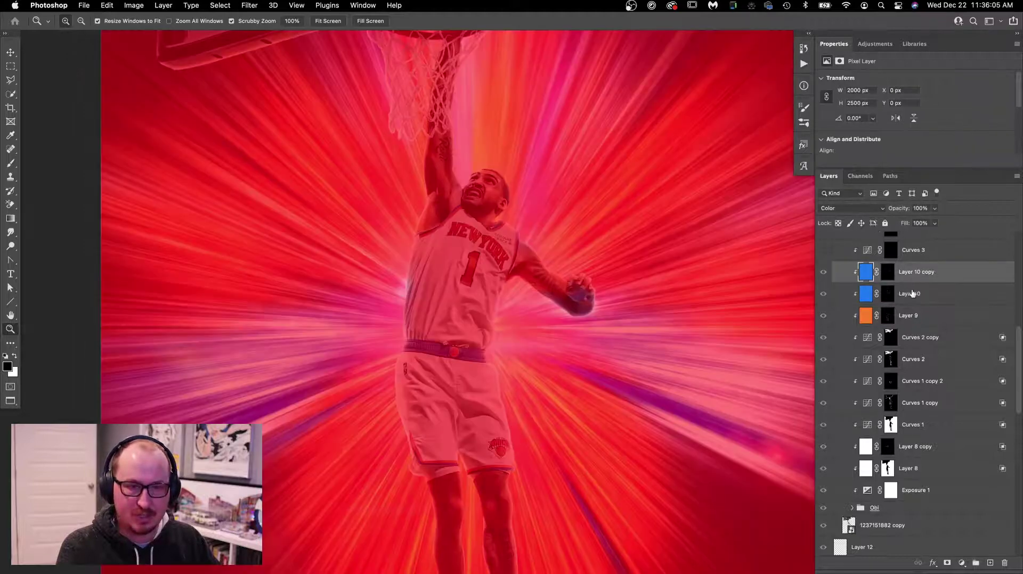
left_click(575, 265)
left_click(578, 273, "alt")
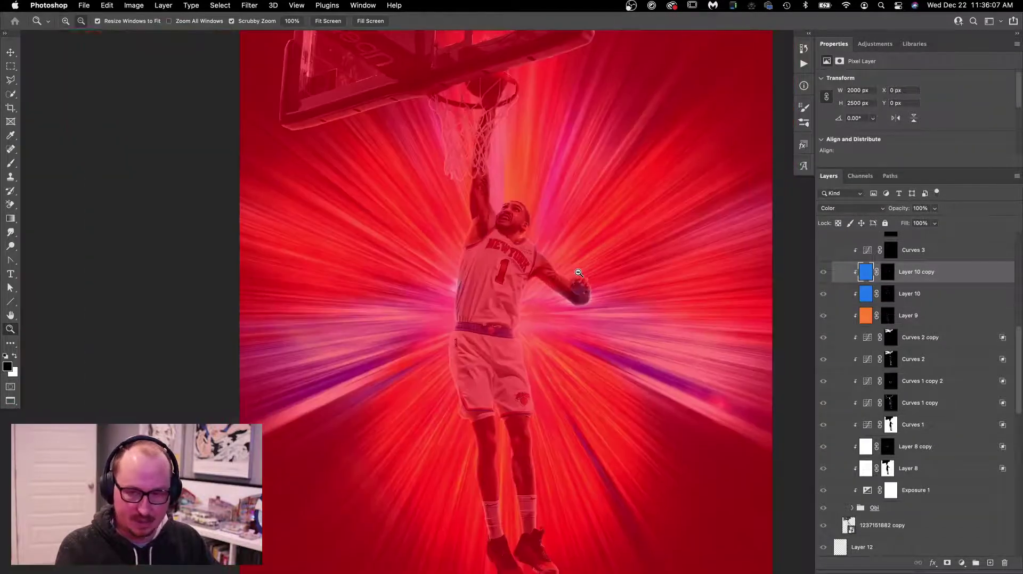
left_click(824, 274)
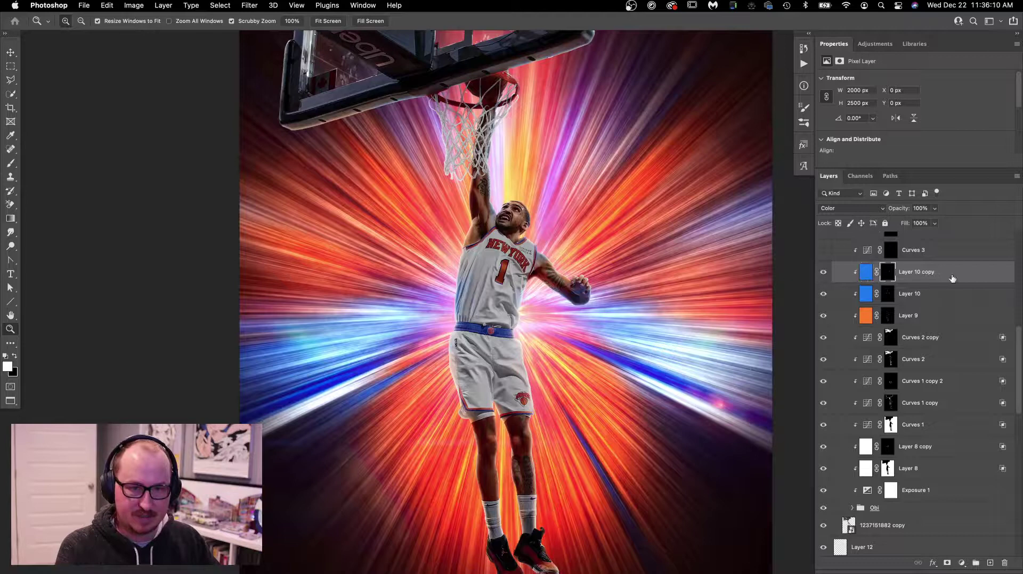
left_click(822, 273)
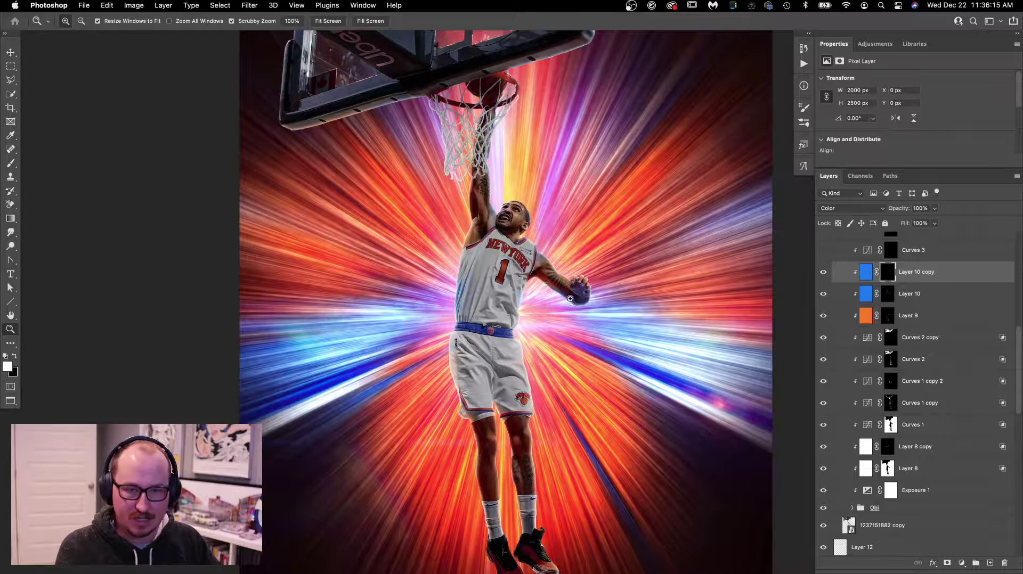
left_click_drag(570, 299, 616, 291)
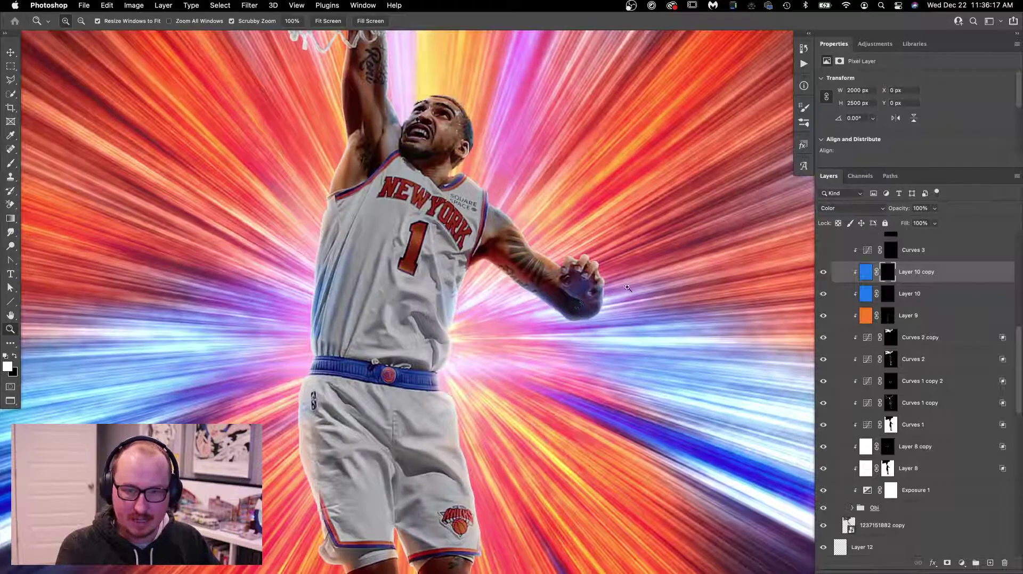
- Show the Curves 3 adjustment above Layer 10 copy, examine its highlights on the player's face up close and inspect its mask
scroll(846, 294, "up", 3)
left_click(852, 292)
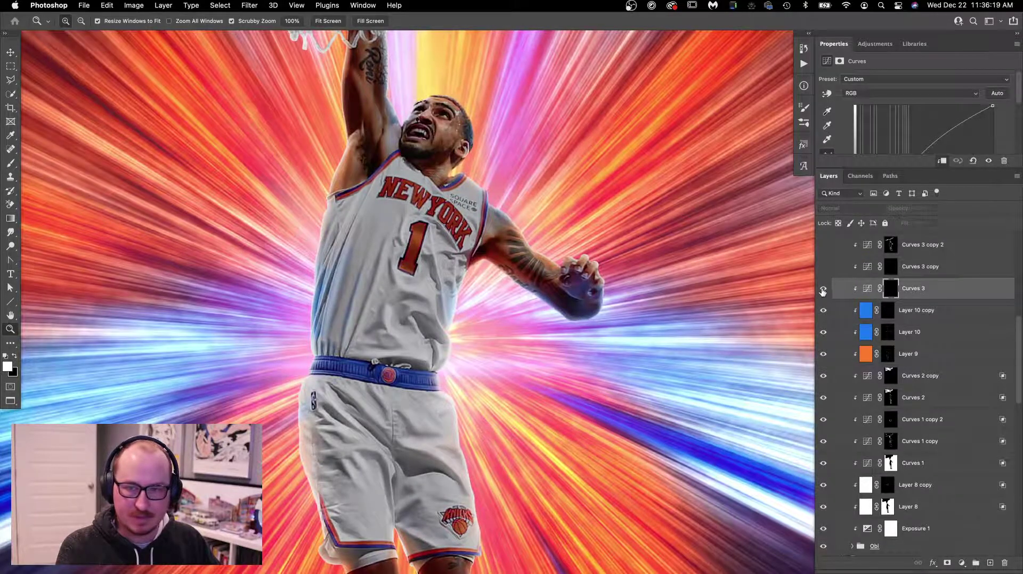
left_click(822, 288)
left_click(506, 245, "alt")
left_click_drag(459, 166, 522, 174)
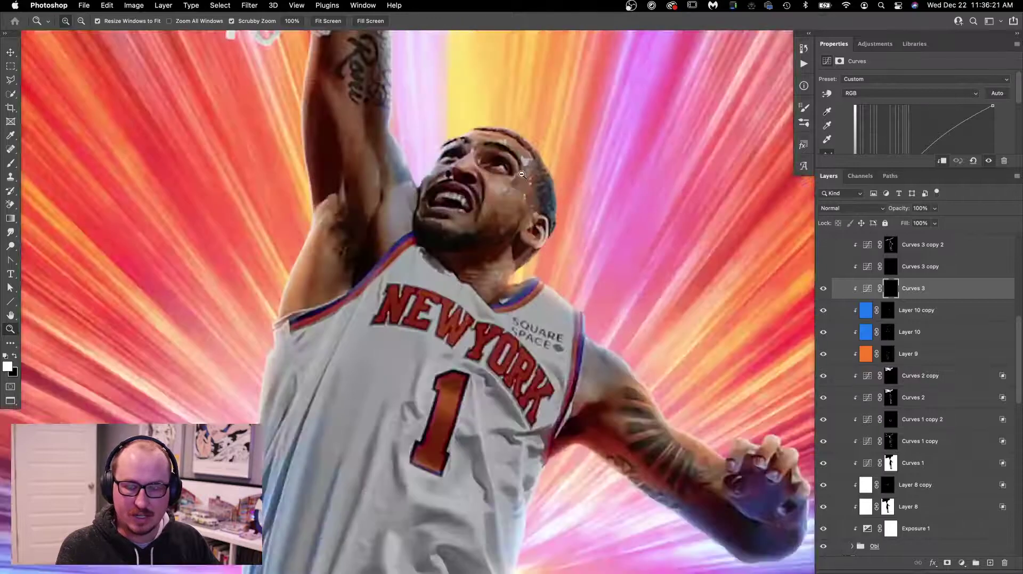
left_click(891, 290, "alt")
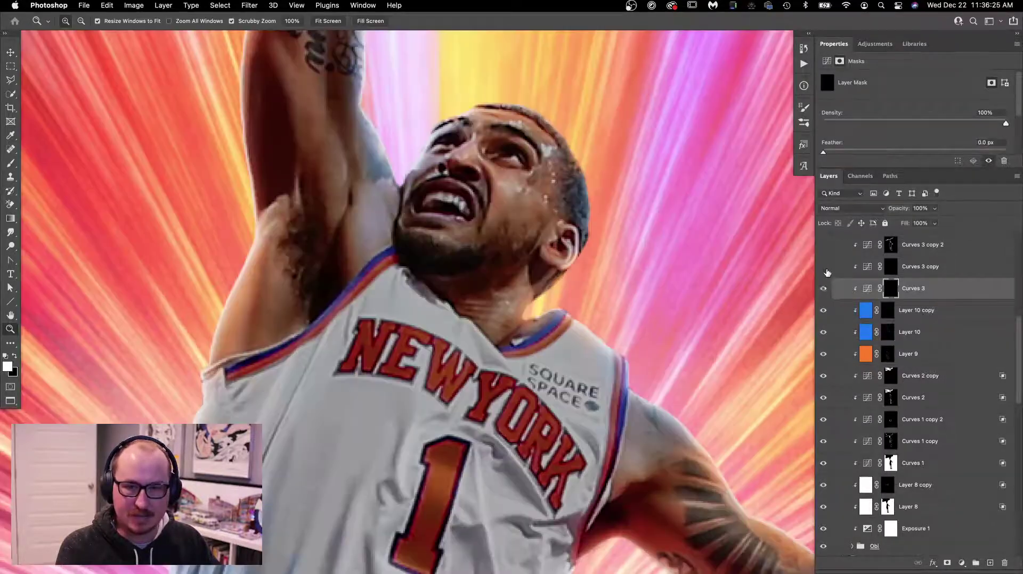
- Show Curves 3 copy and Curves 3 copy 2, inspecting the mask of Curves 3 copy
left_click(826, 274)
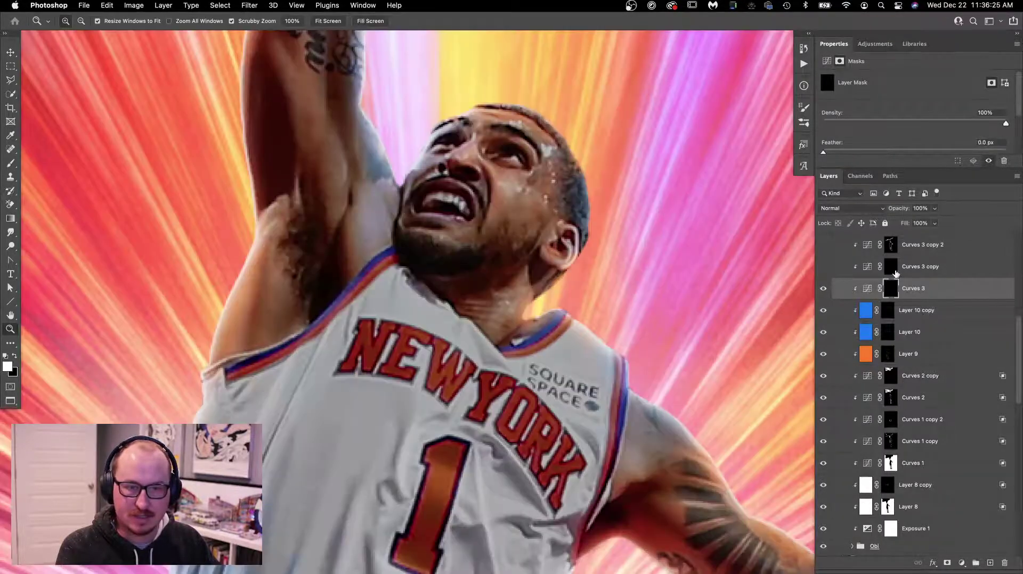
left_click(890, 267, "alt")
left_click(823, 268)
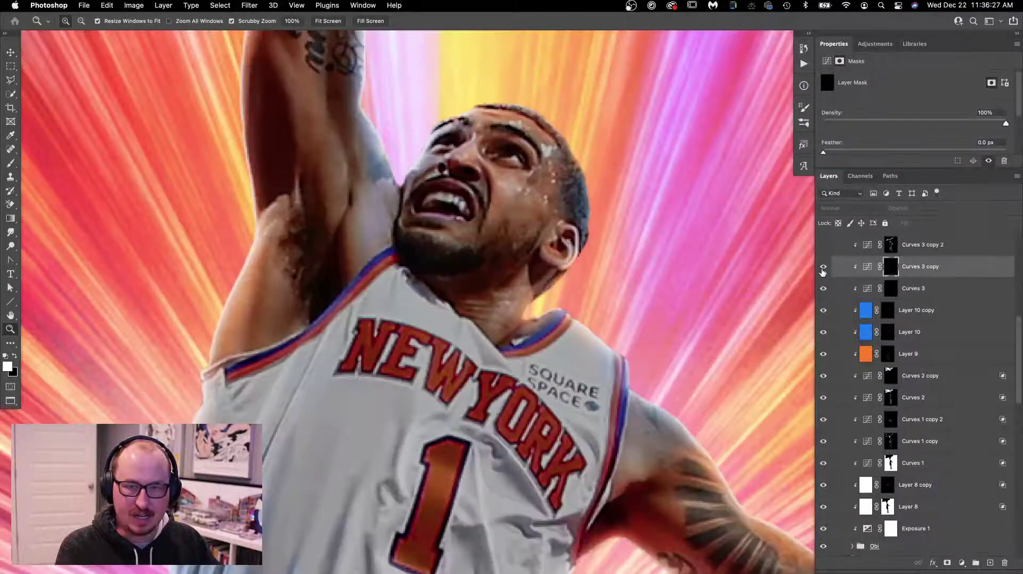
left_click(829, 245)
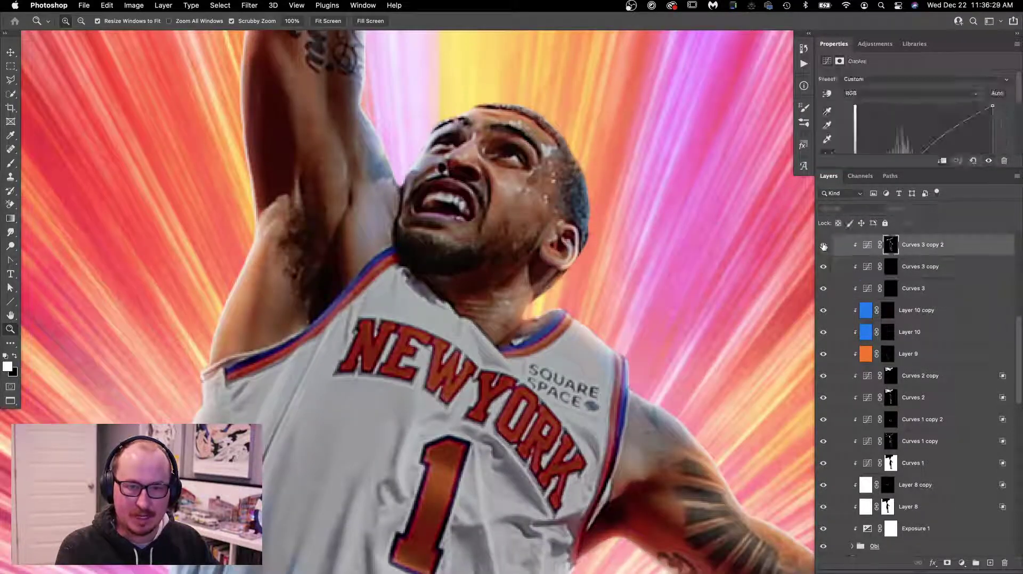
- Inspect the mask of Curves 3 copy 2 on its own and return to the full image
scroll(619, 291, "down", 6)
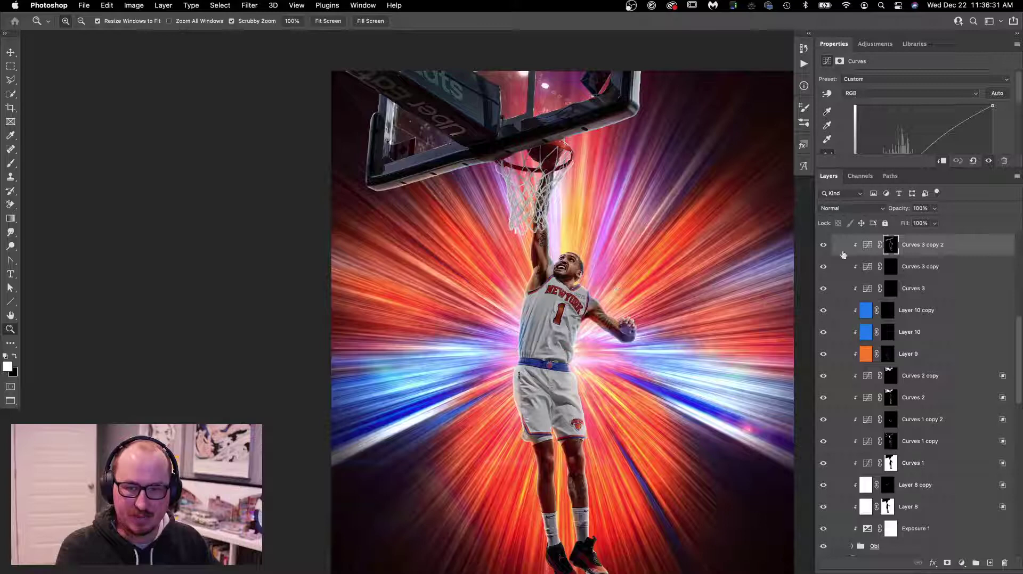
left_click(889, 246, "alt")
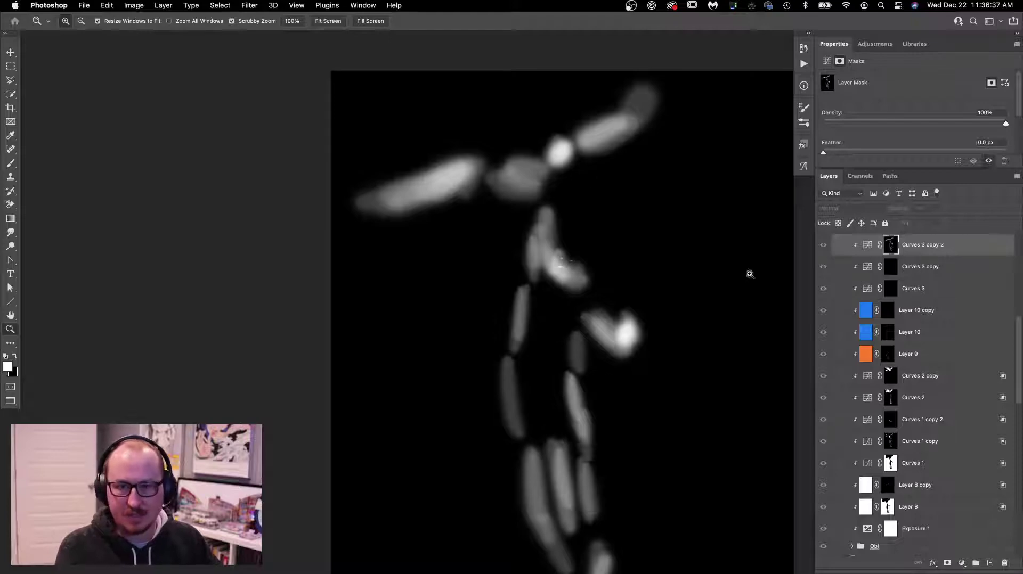
left_click(863, 245)
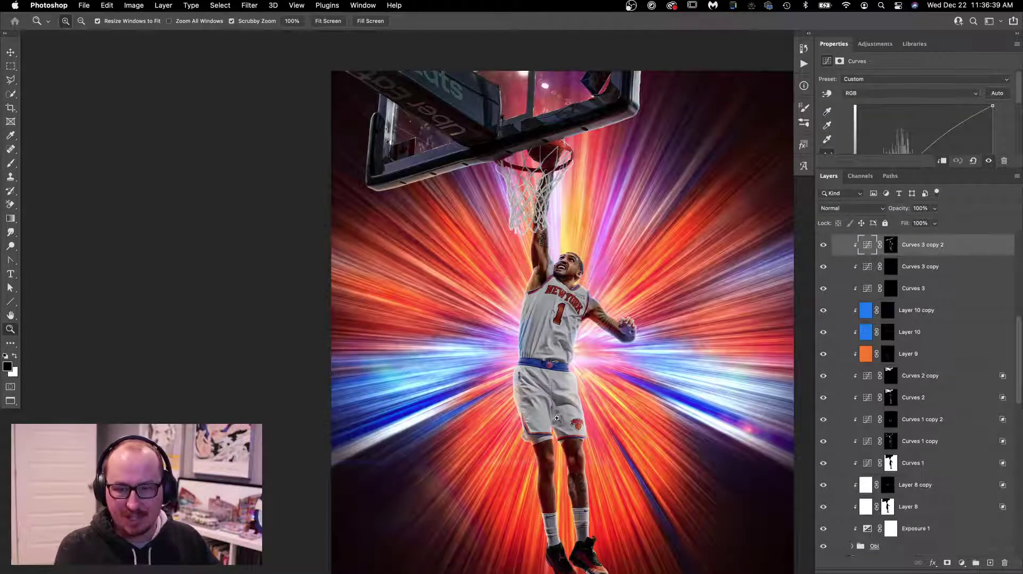
- Collapse the Obi group and show the Dust3 and Dust1 layers with their clipped Levels adjustments
scroll(920, 289, "down", 10)
left_click(839, 266)
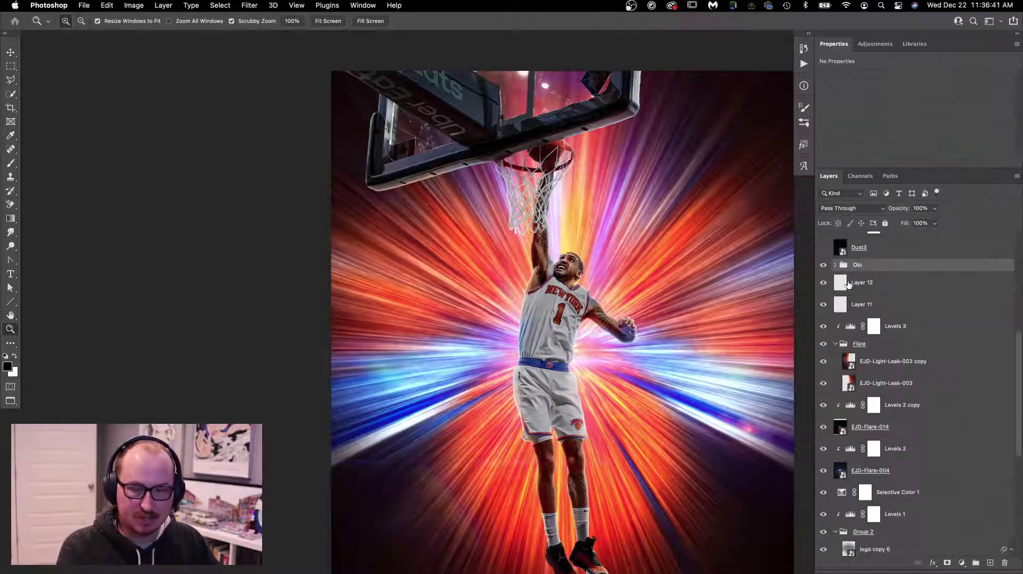
scroll(862, 291, "up", 5)
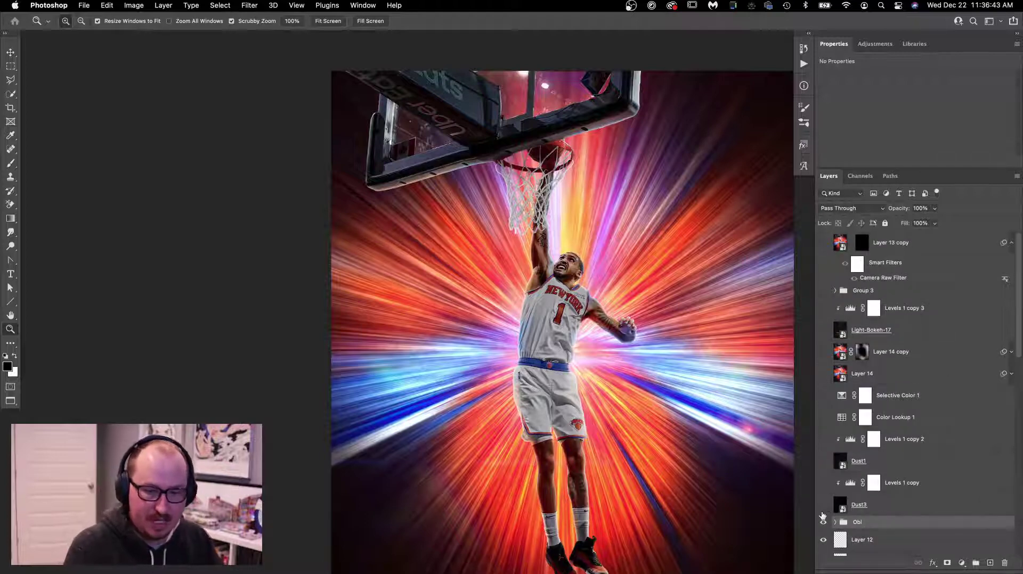
left_click_drag(822, 515, 821, 443)
scroll(706, 381, "down", 3)
scroll(706, 381, "right", 2)
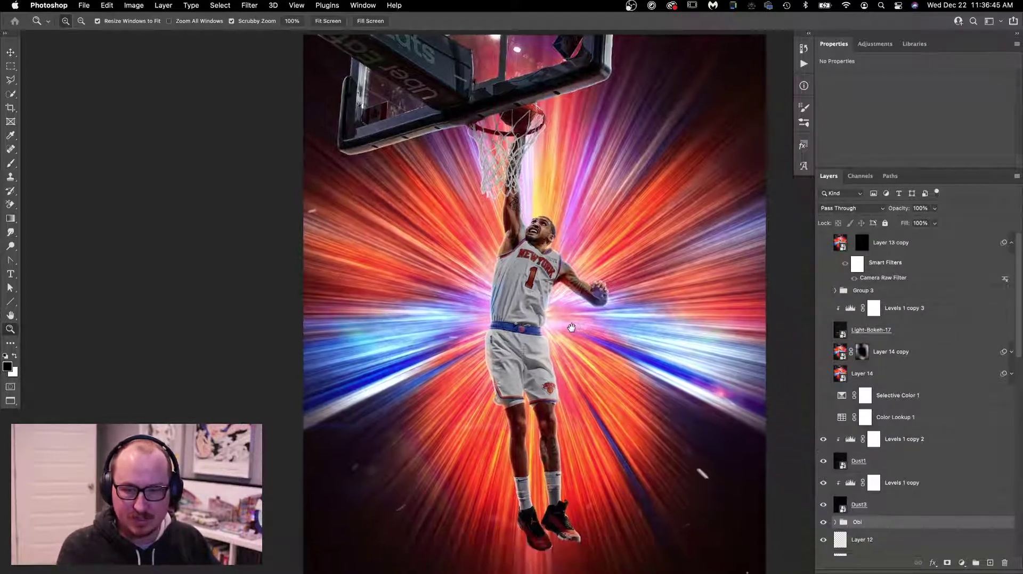
- Show the Color Lookup 1 and Selective Color 1 adjustments above the dust layers
left_click(886, 423)
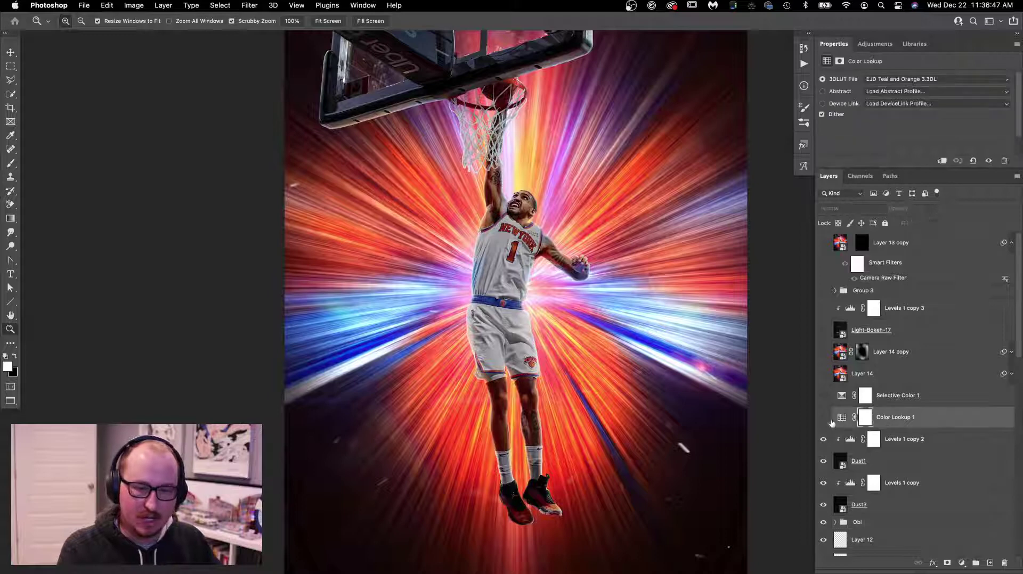
left_click(822, 418)
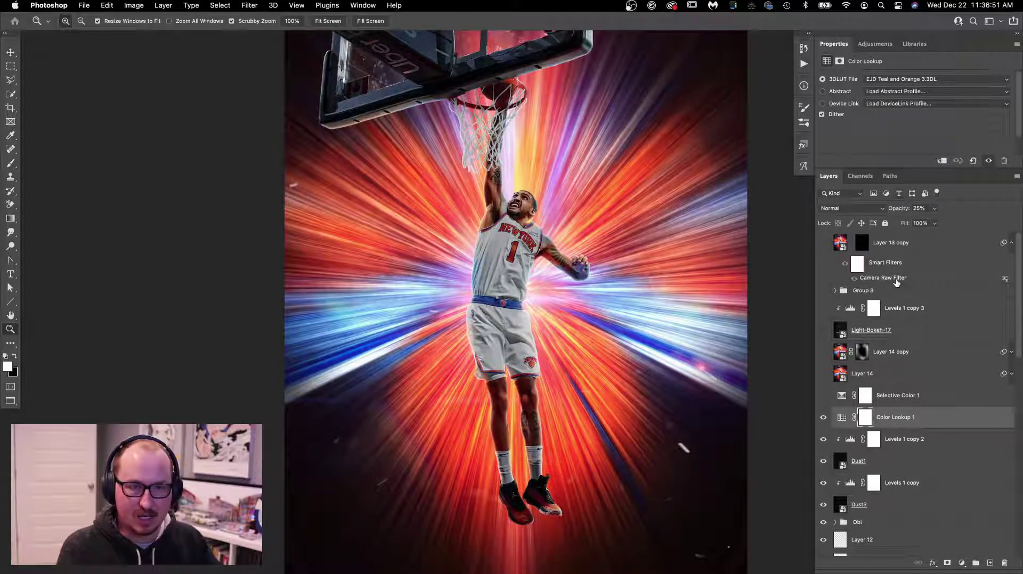
left_click(891, 397)
left_click(822, 396)
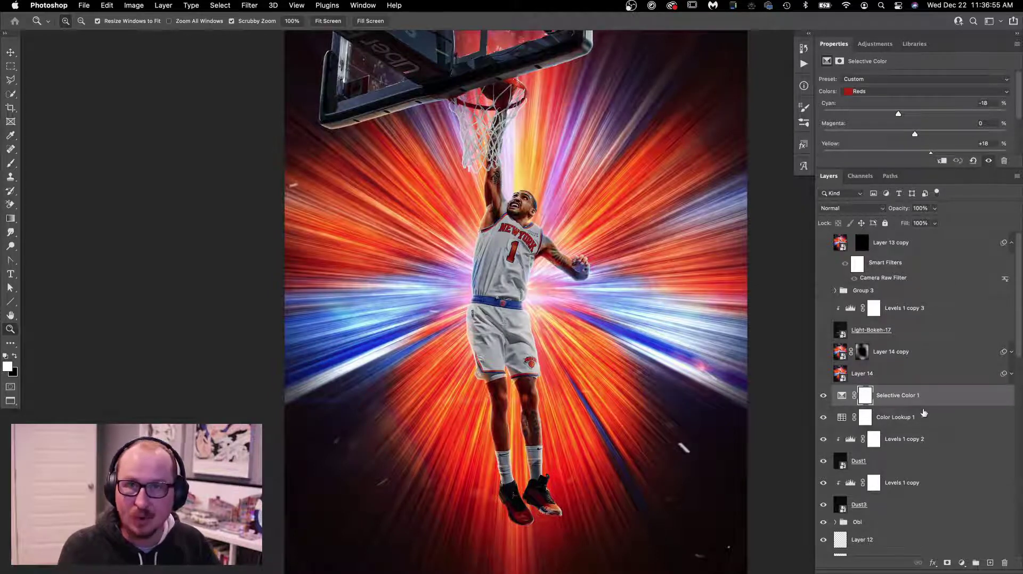
- Show Layer 14, expand its smart filters, and compare the image with and without it
left_click(881, 379)
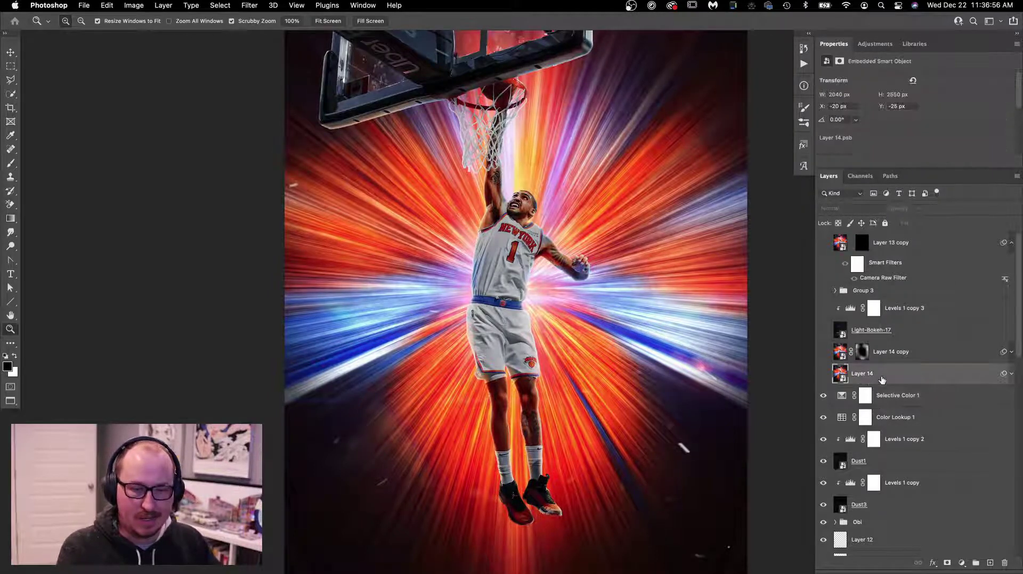
left_click(823, 374)
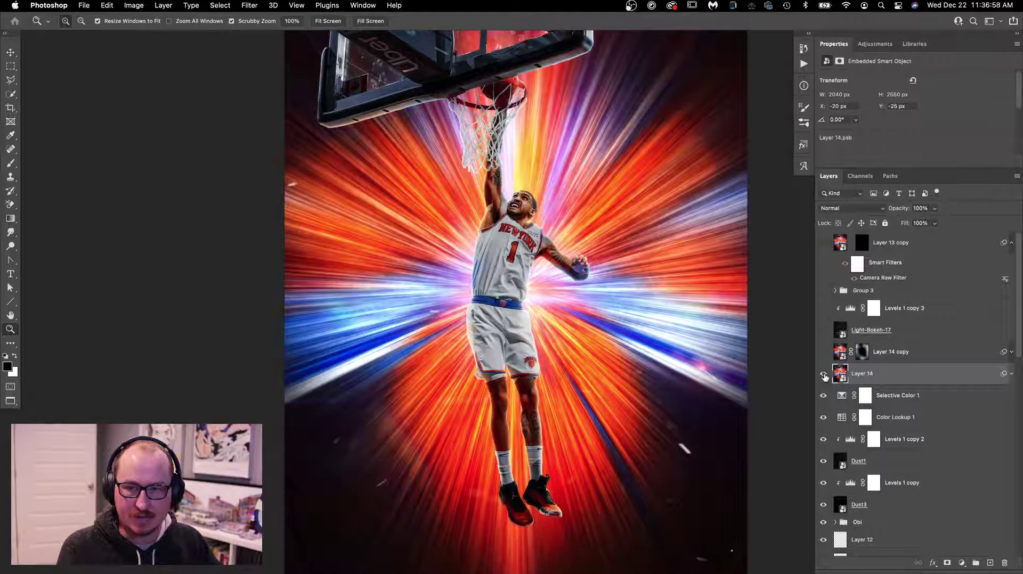
left_click(1010, 374)
left_click(824, 375)
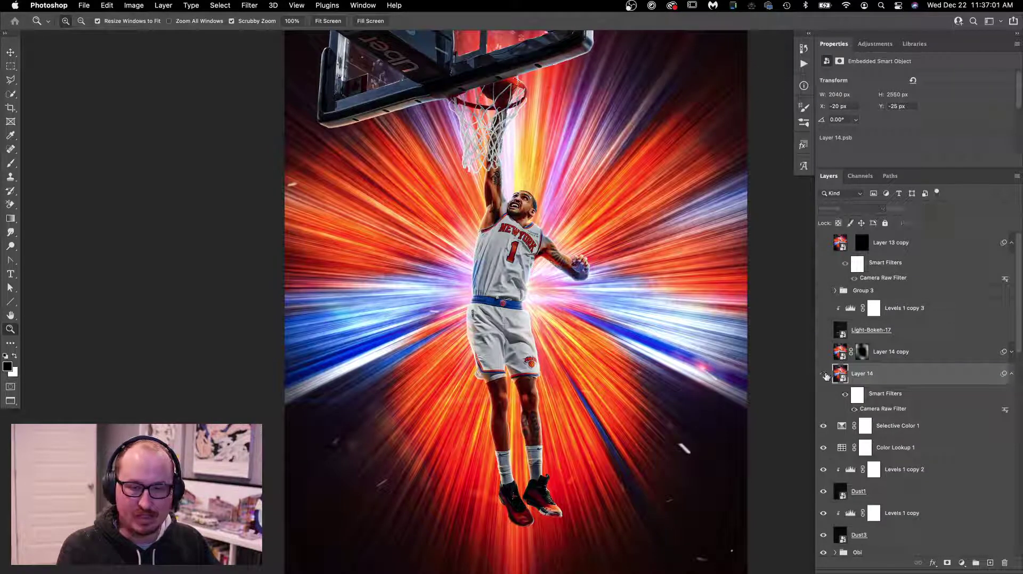
left_click(824, 374)
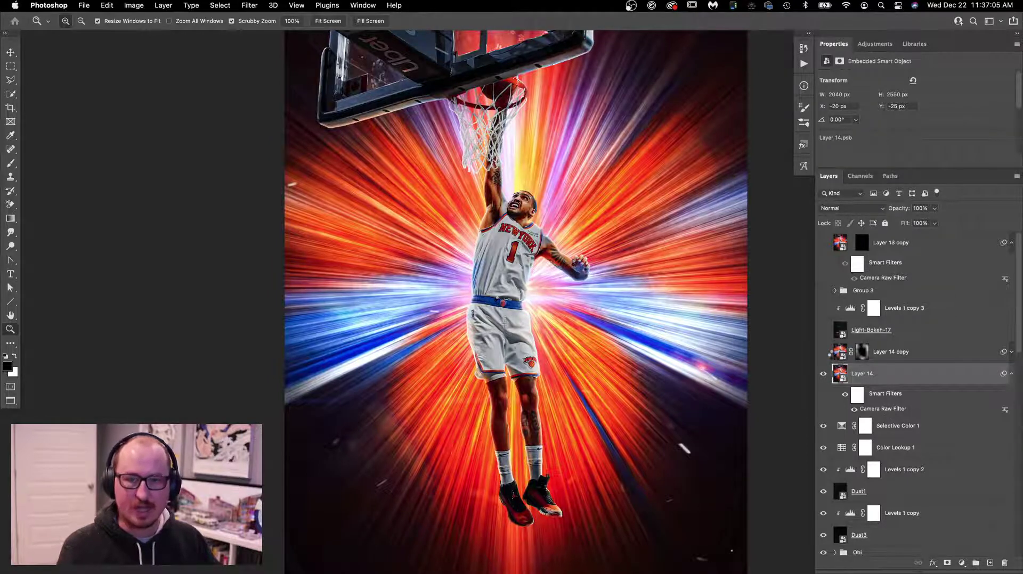
- Review Layer 14's Camera Raw Filter settings, examining the Basic sliders and the Optics distortion
key("super+shift+a")
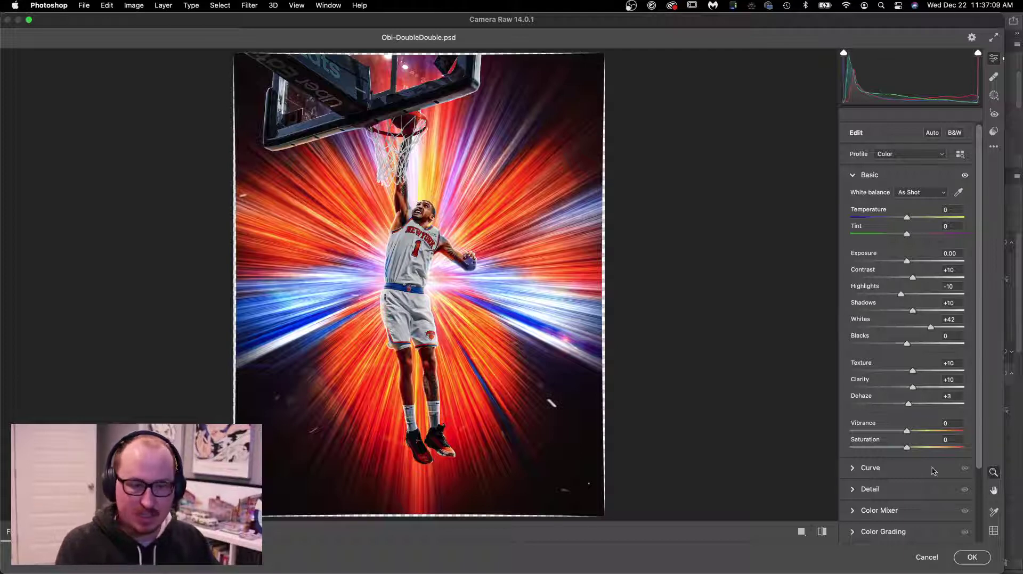
scroll(924, 410, "down", 4)
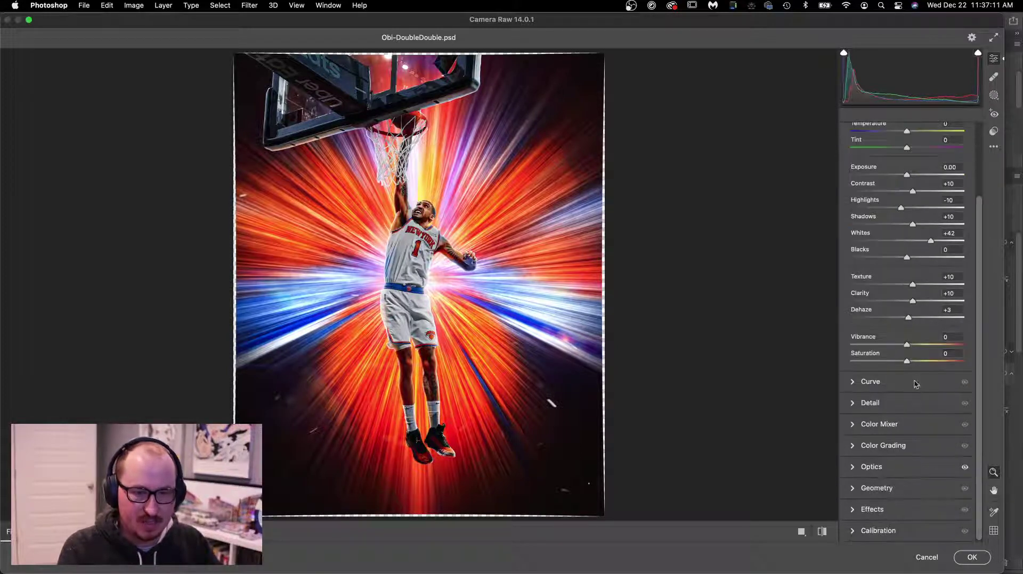
left_click(854, 470)
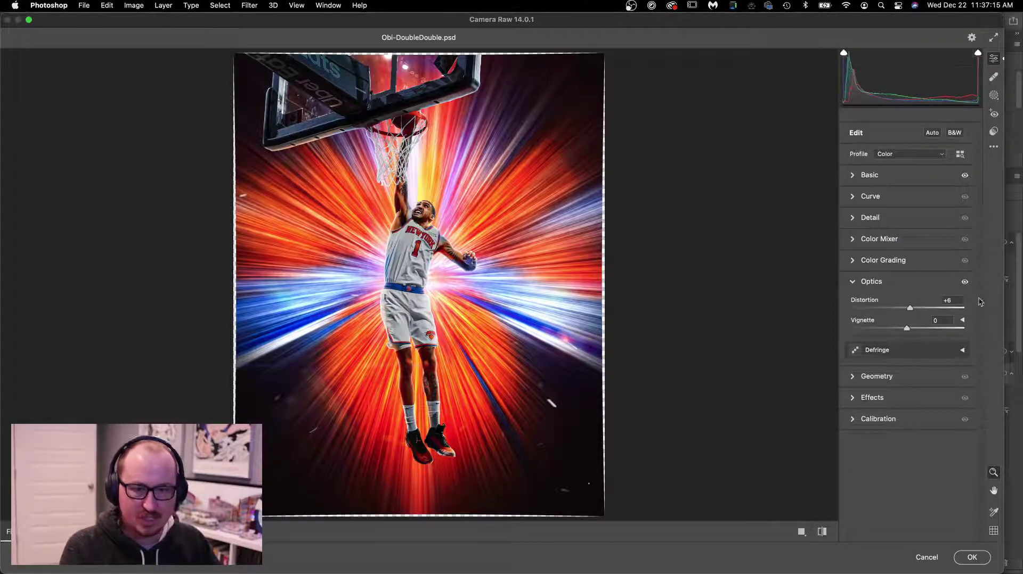
left_click(972, 557)
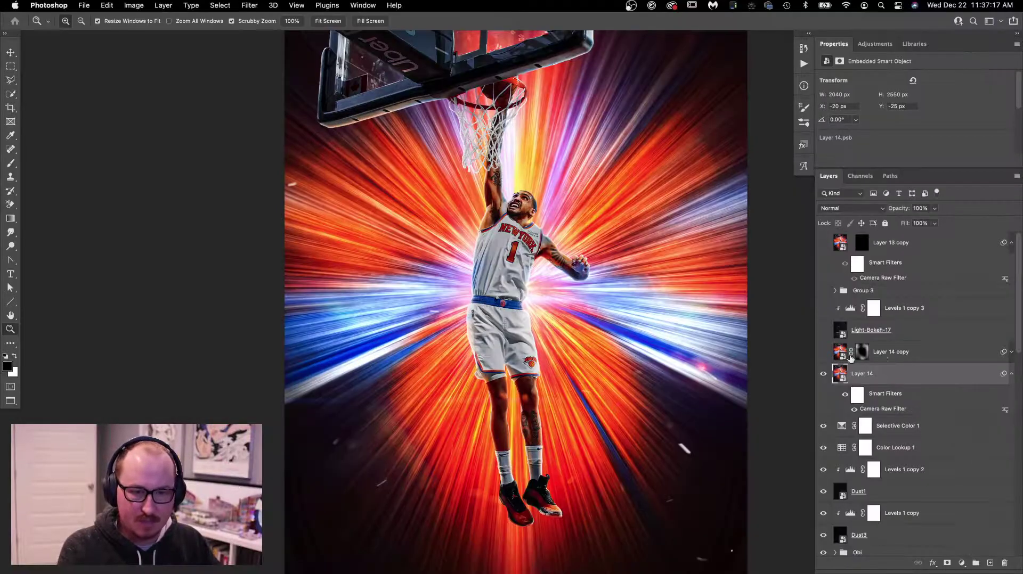
- Show Layer 14 copy above Layer 14 and expand its smart filters to reveal the Radial Blur
left_click(823, 353)
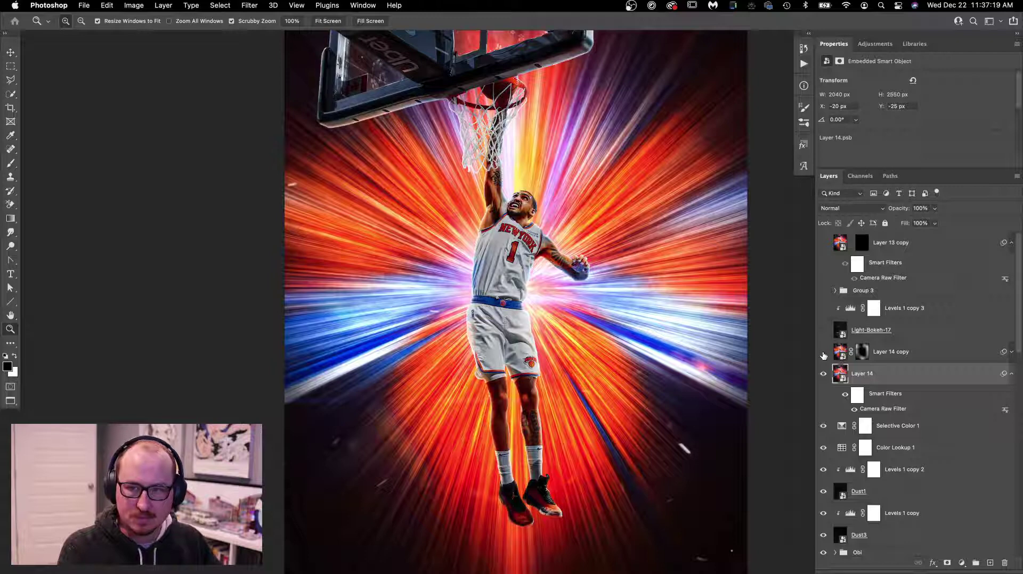
left_click(823, 352)
left_click(929, 356)
left_click(1011, 352)
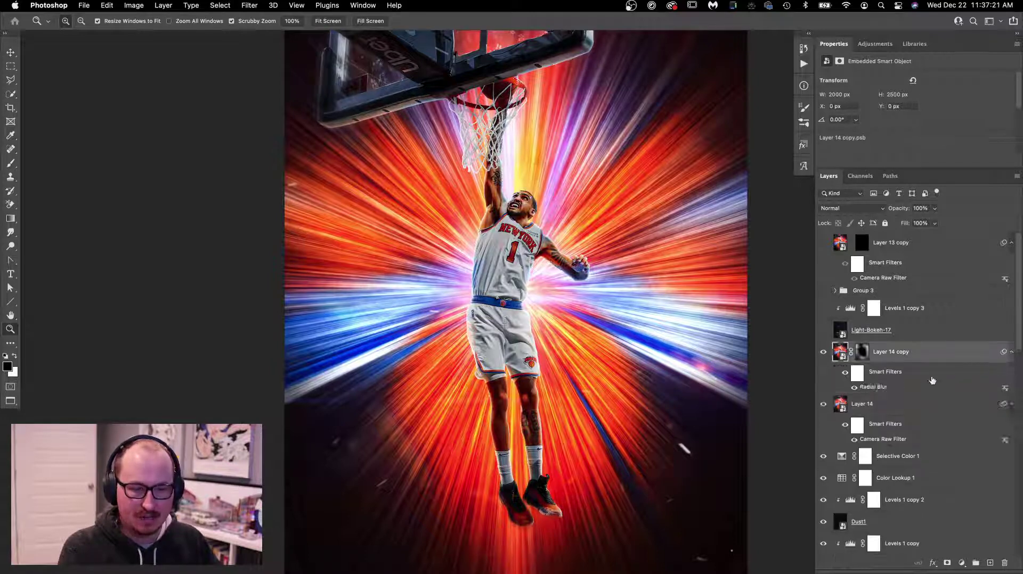
left_click(614, 293, "alt")
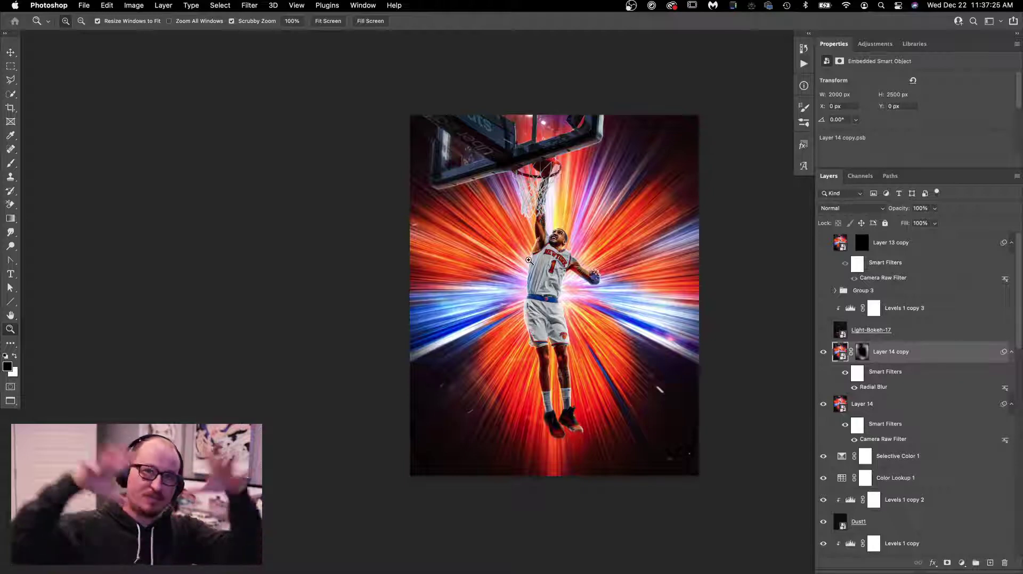
- Show Light-Bokeh-17 with its clipped Levels 1 copy 3, and the poster text in Group 3
left_click(929, 332)
left_click(823, 332)
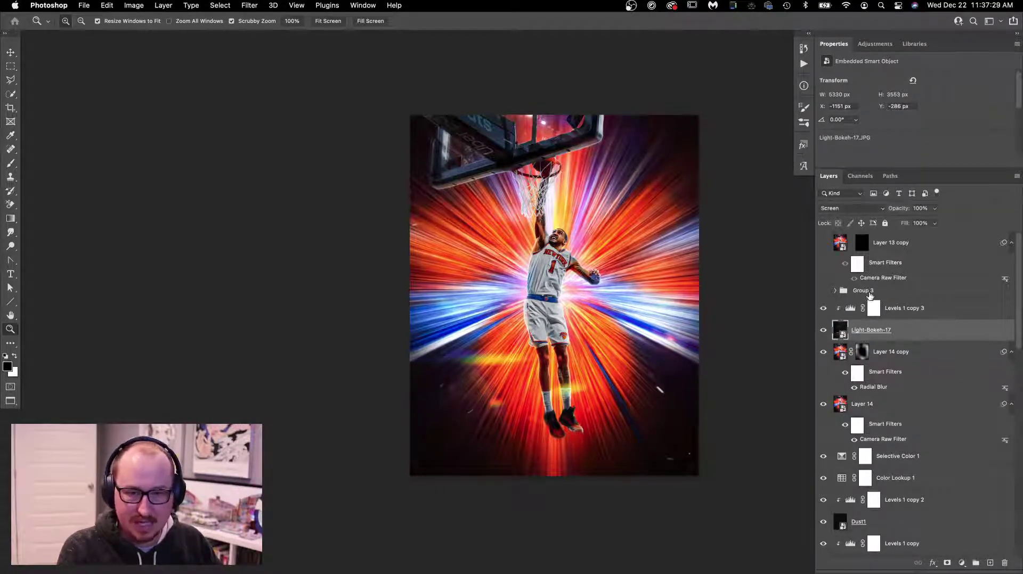
left_click(869, 294)
left_click(823, 291)
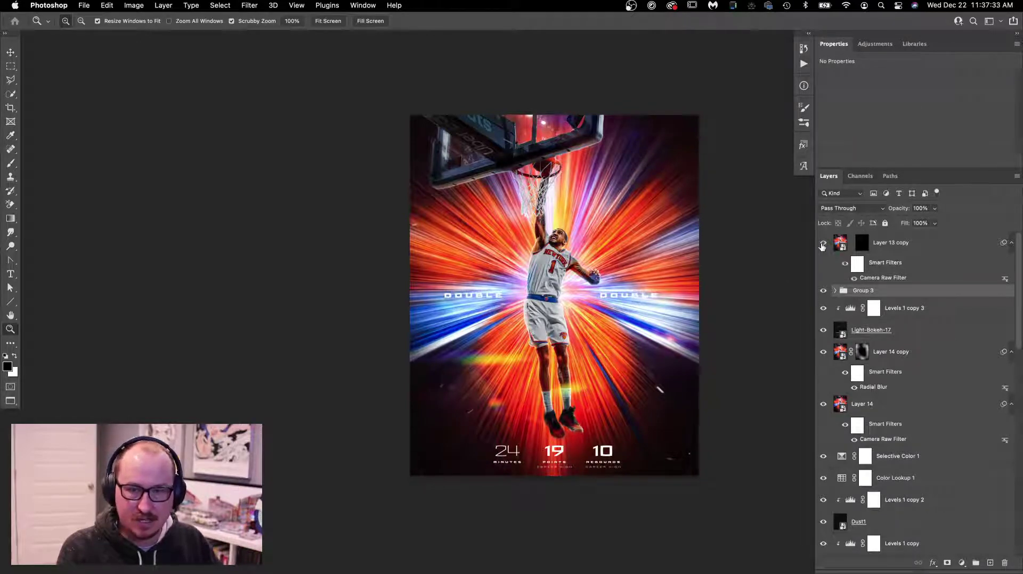
- Check the mask of Layer 13 copy by filling and inverting it, and delete the layer
left_click(861, 244)
key("x")
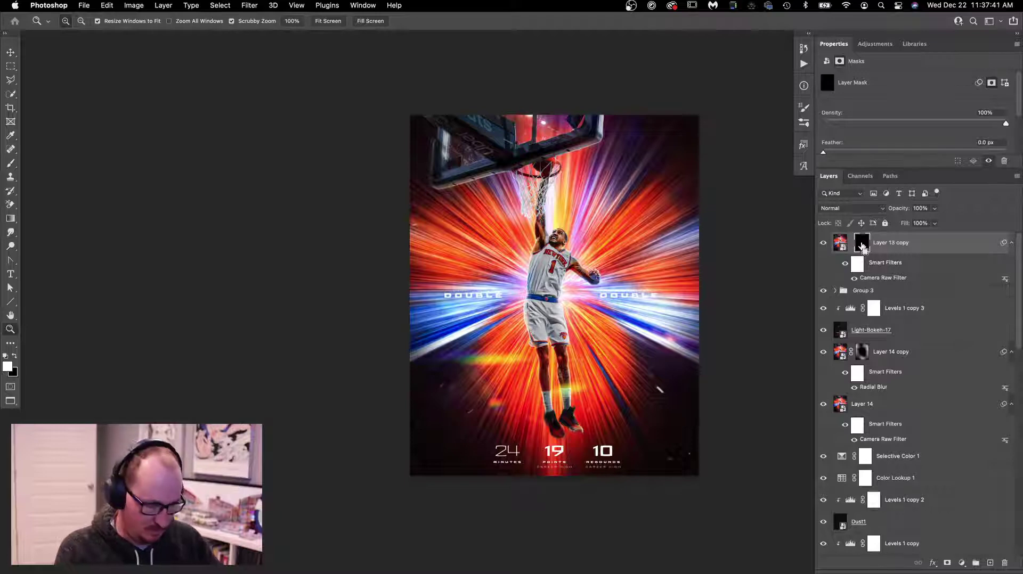
key("alt+BackSpace")
key("super+i")
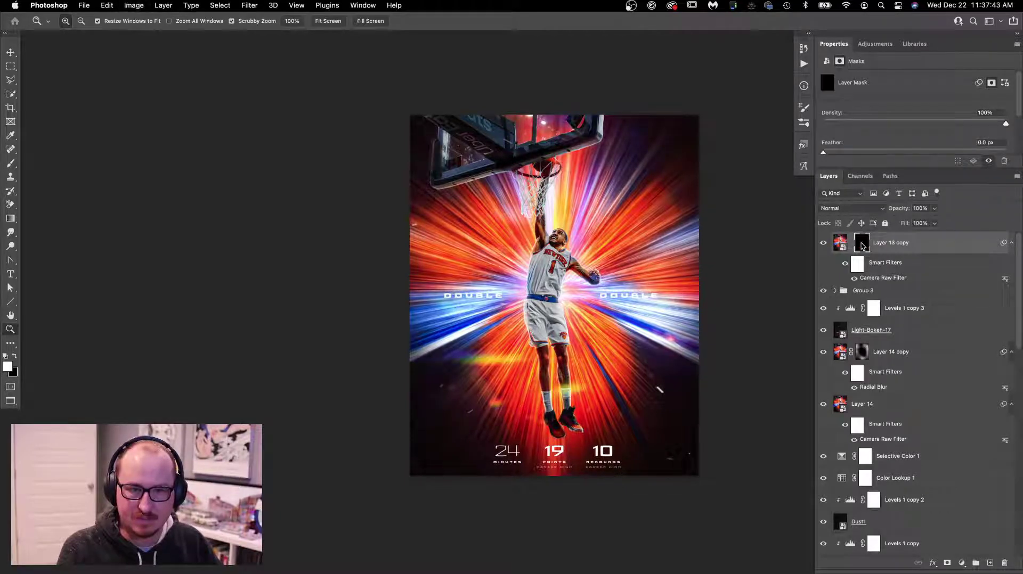
key("BackSpace")
key("BackSpace")
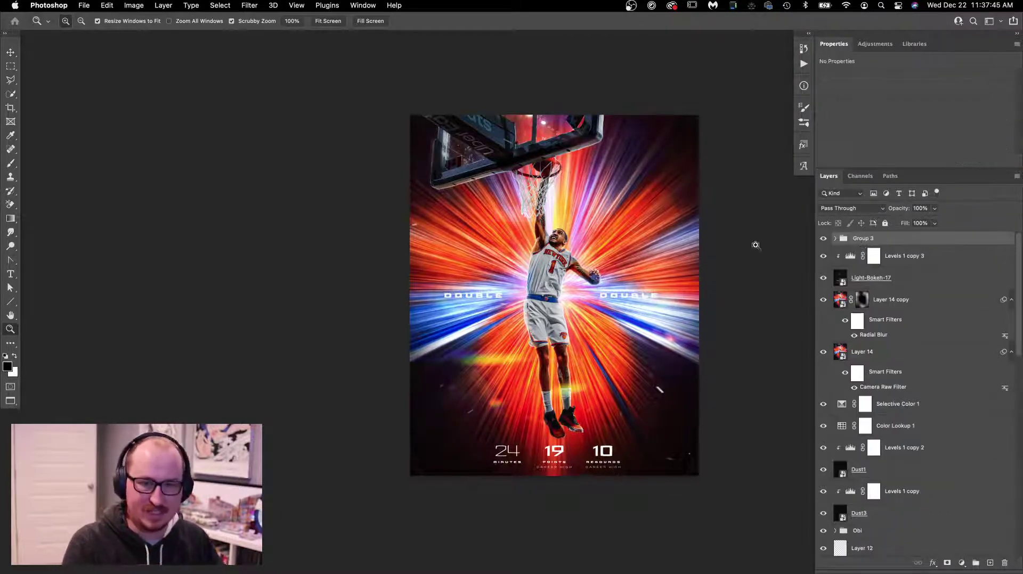
- Enlarge the finished poster in view and hide the interface panels to present it alone
mouse_move(572, 281)
left_mouse_down()
mouse_move(599, 280)
mouse_move(554, 275)
left_mouse_up()
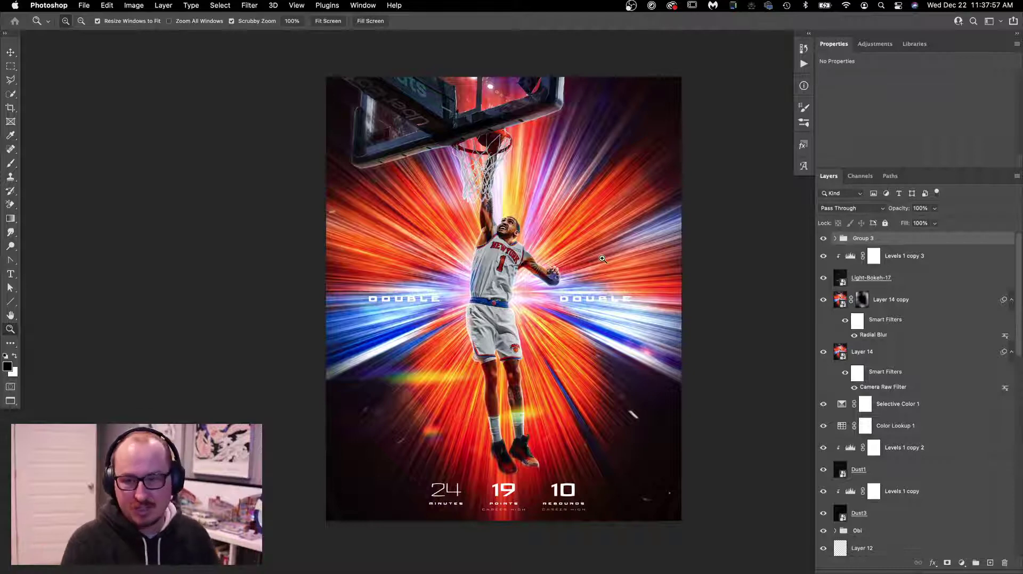
key("v")
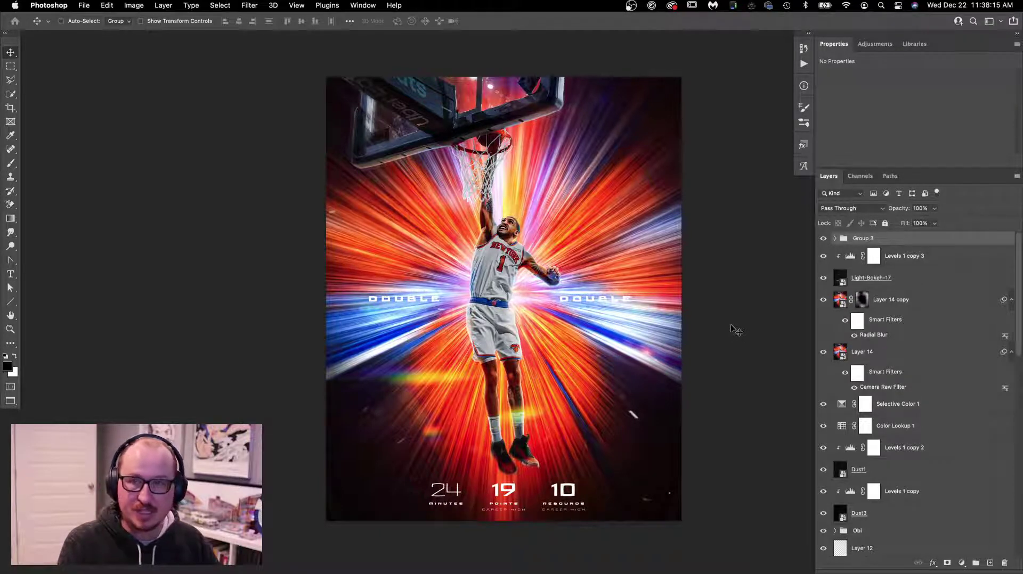
key("Tab")
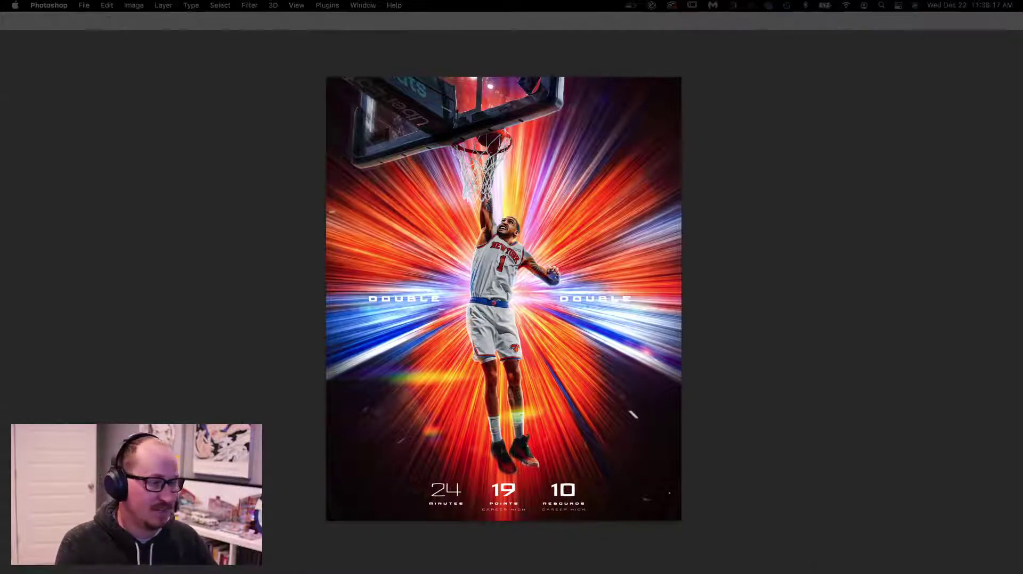